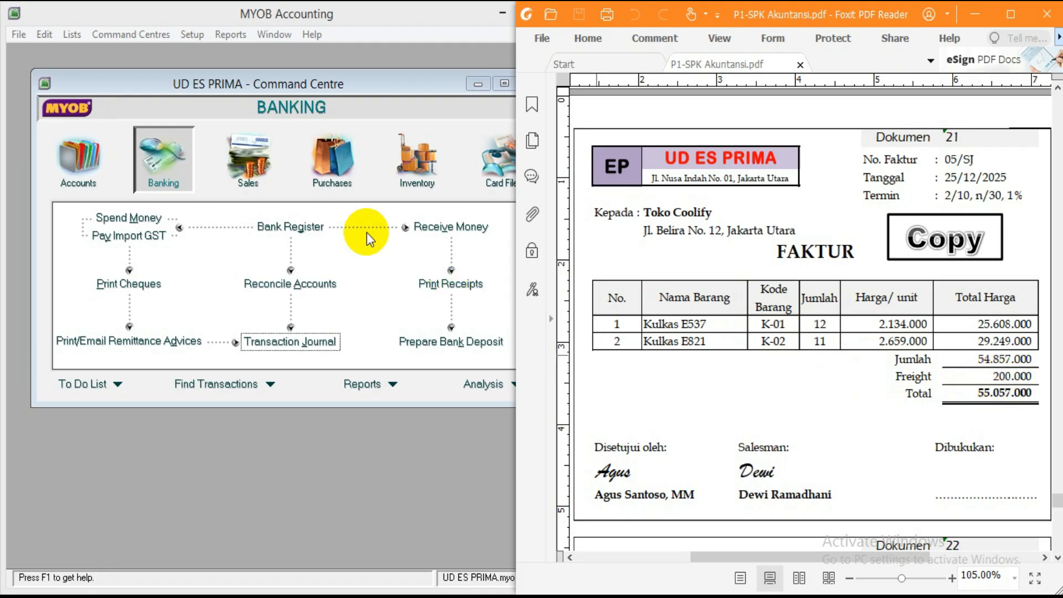
Step: Start a new item sales invoice for the customer Toko Coolify
left_click(250, 162)
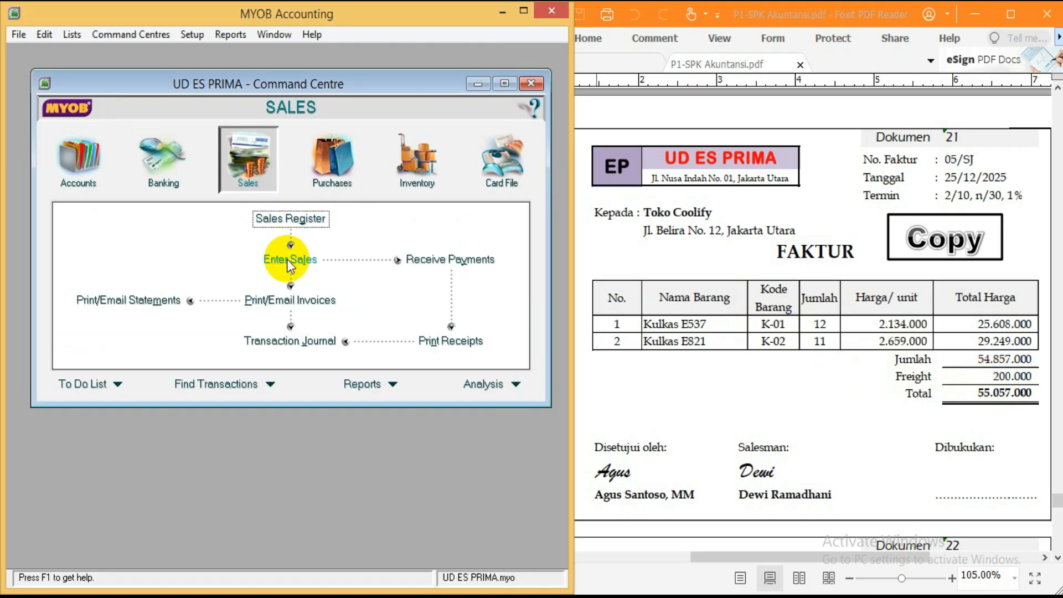
left_click(287, 259)
left_click_drag(300, 113, 238, 80)
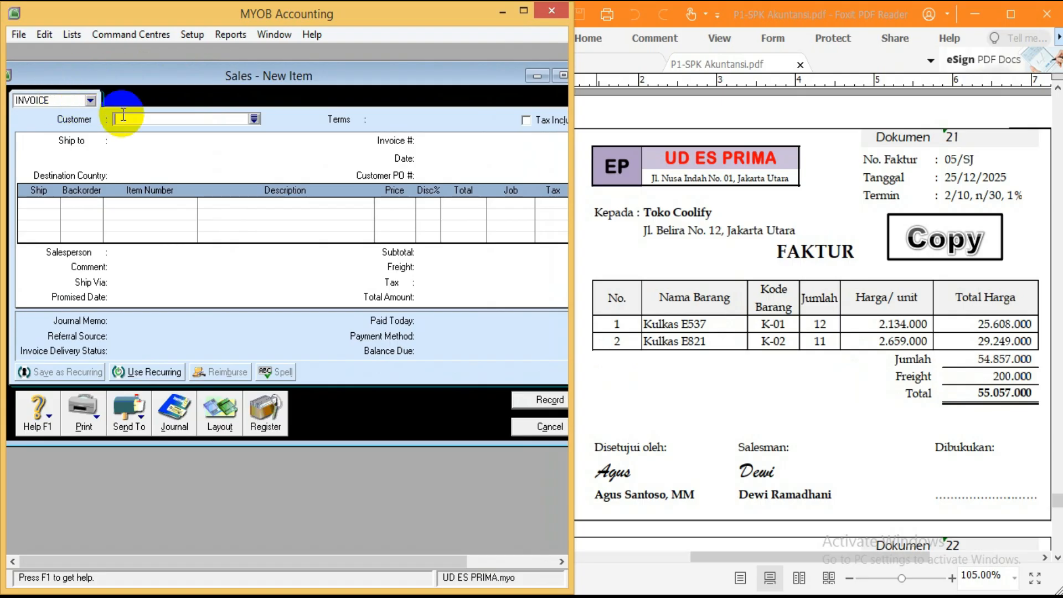
left_click(254, 118)
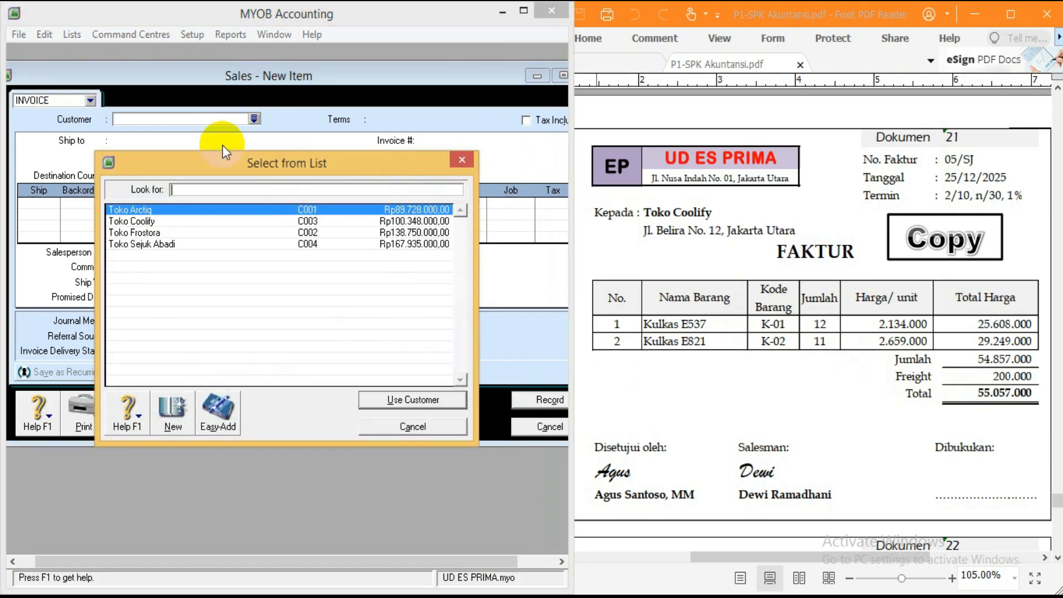
double_click(146, 220)
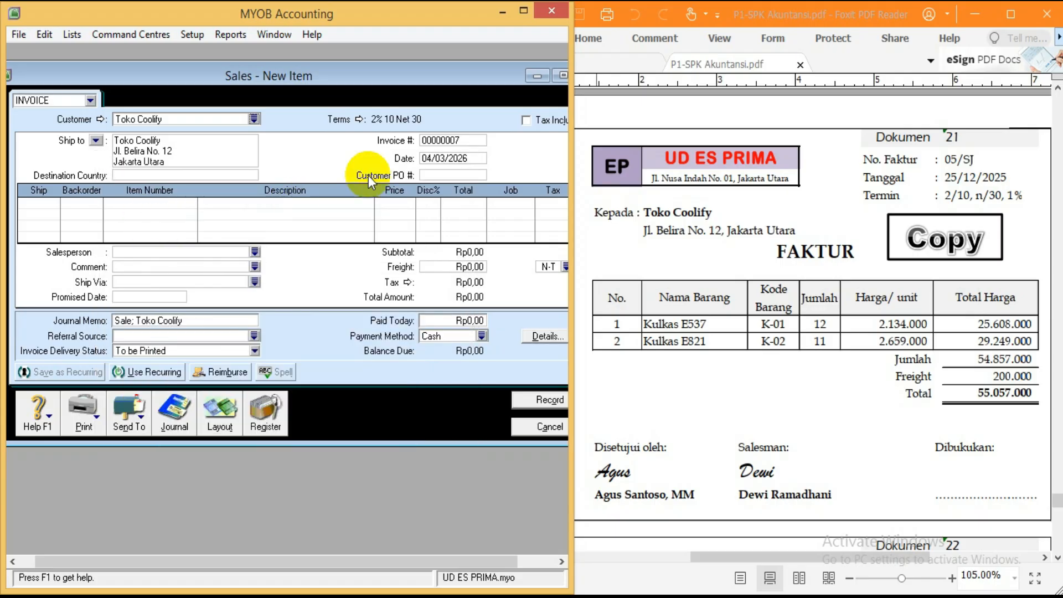
Step: Copy invoice number 05/SJ from the PDF into the sales invoice and set its date to 25/12/2025
left_click(442, 141)
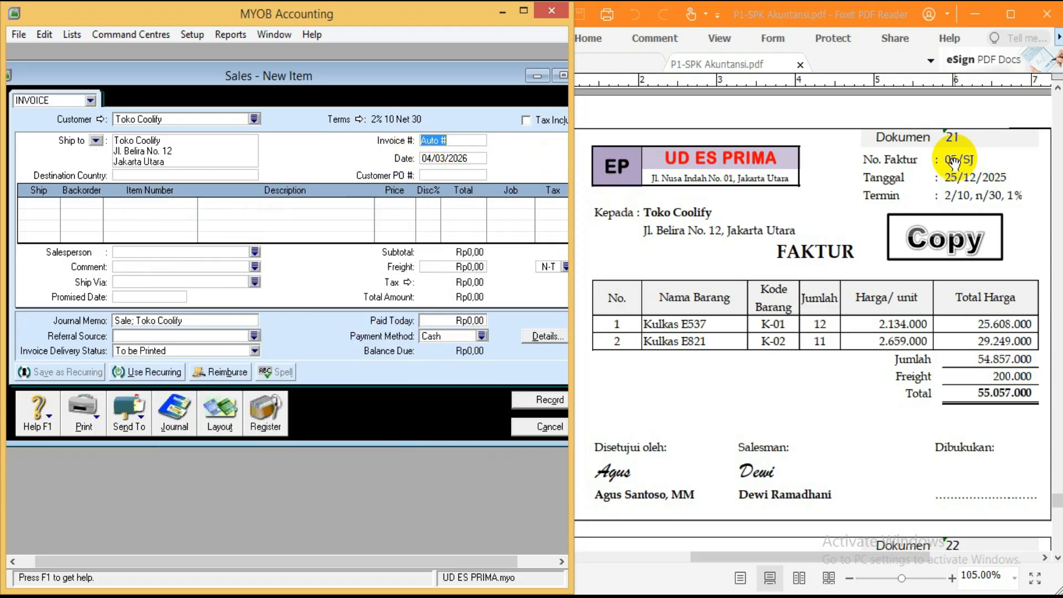
left_click_drag(944, 160, 976, 160)
key("ctrl+c")
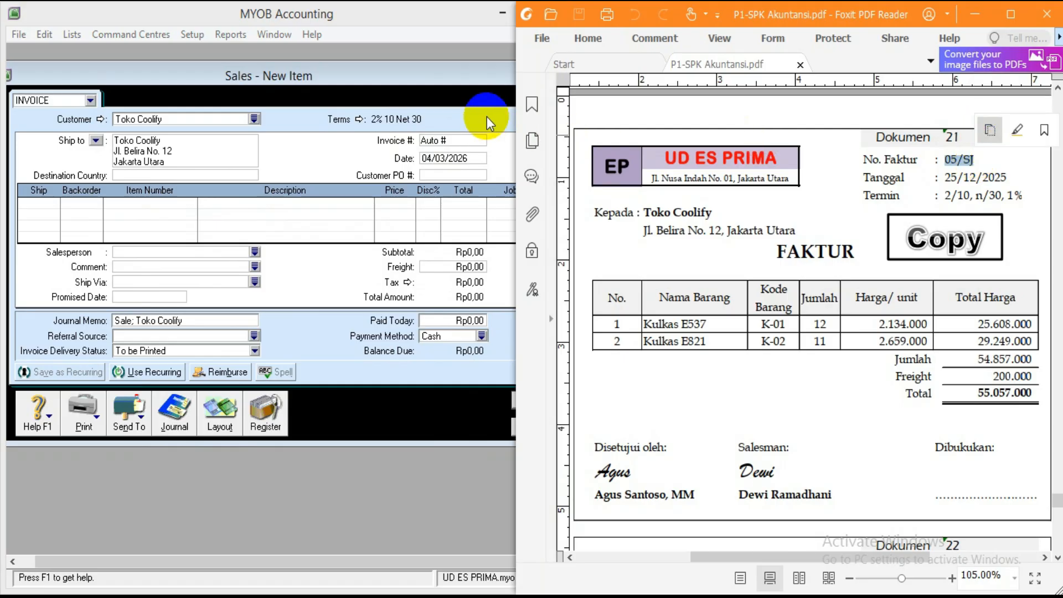
left_click(485, 117)
key("ctrl+v")
key("Tab")
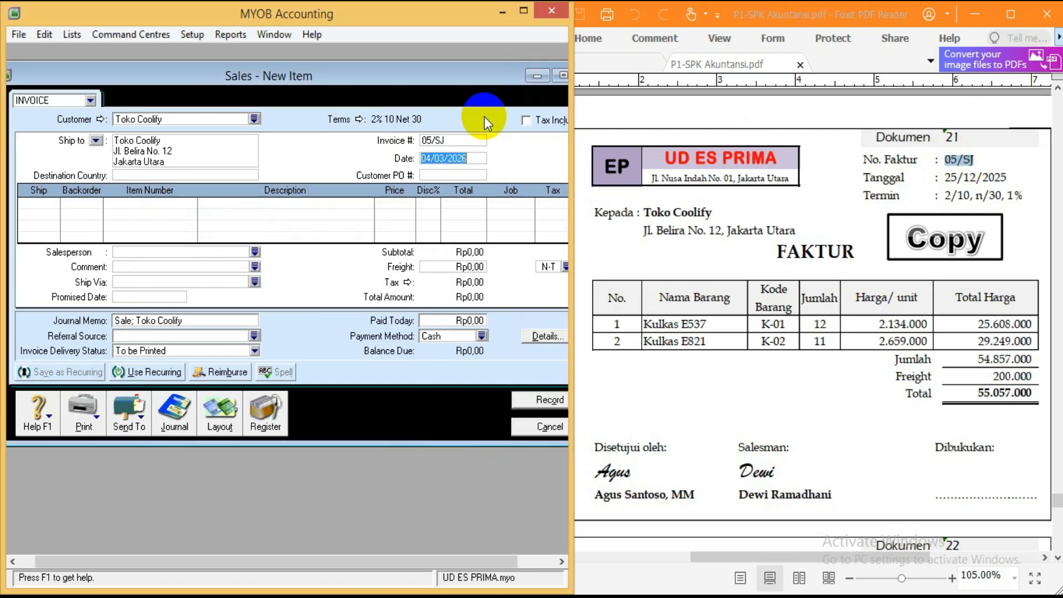
type("25/")
type("12/202")
type("5")
key("Tab")
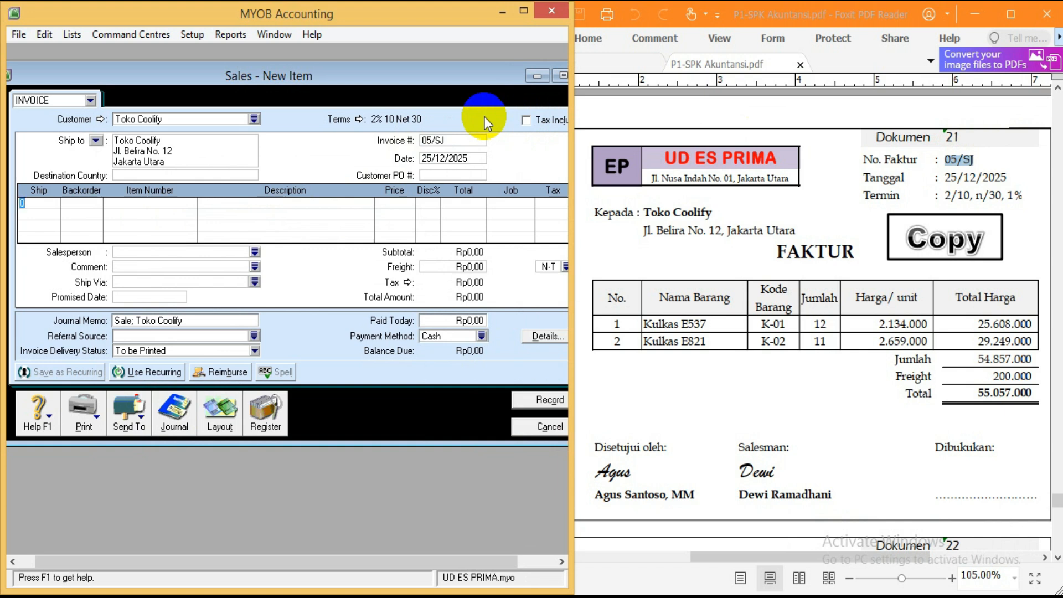
Step: Add 12 units of item K-01 (Kulkas E537) to the invoice at a price of 2134000 each
type("12")
key("Tab")
key("Tab")
key("Tab")
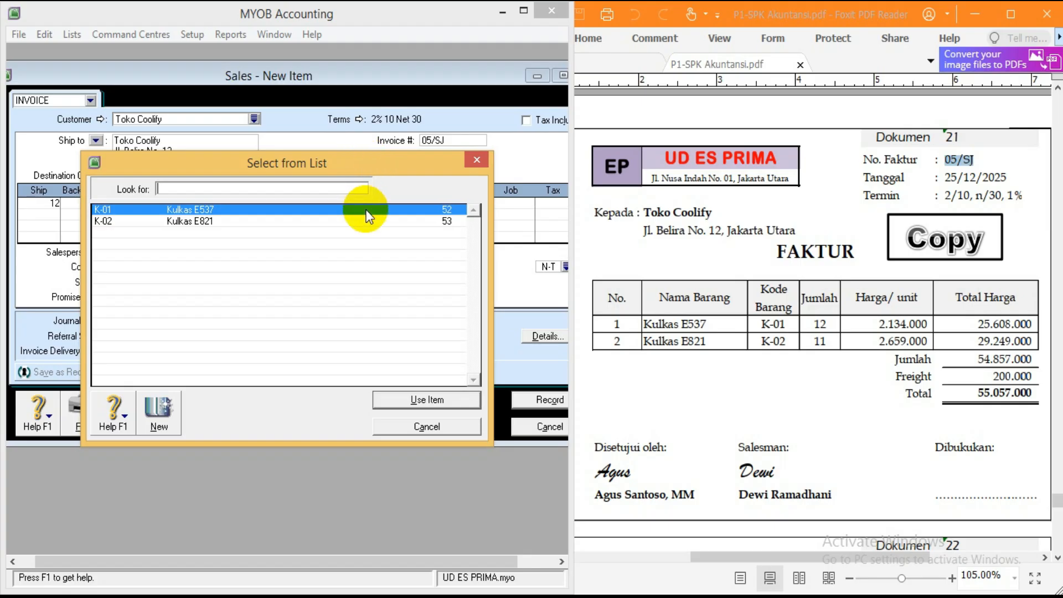
double_click(367, 216)
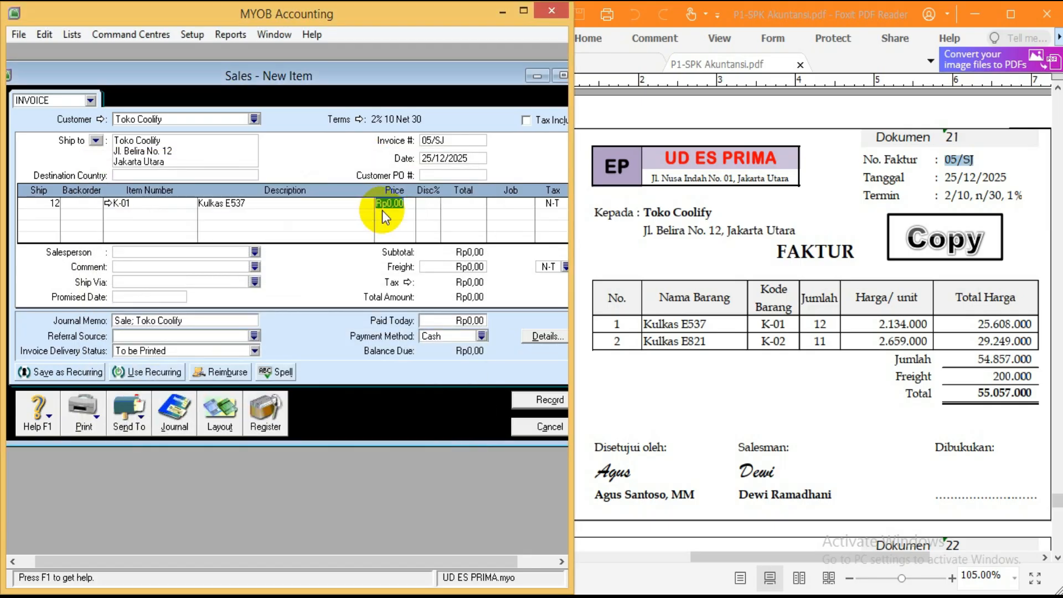
type("21340")
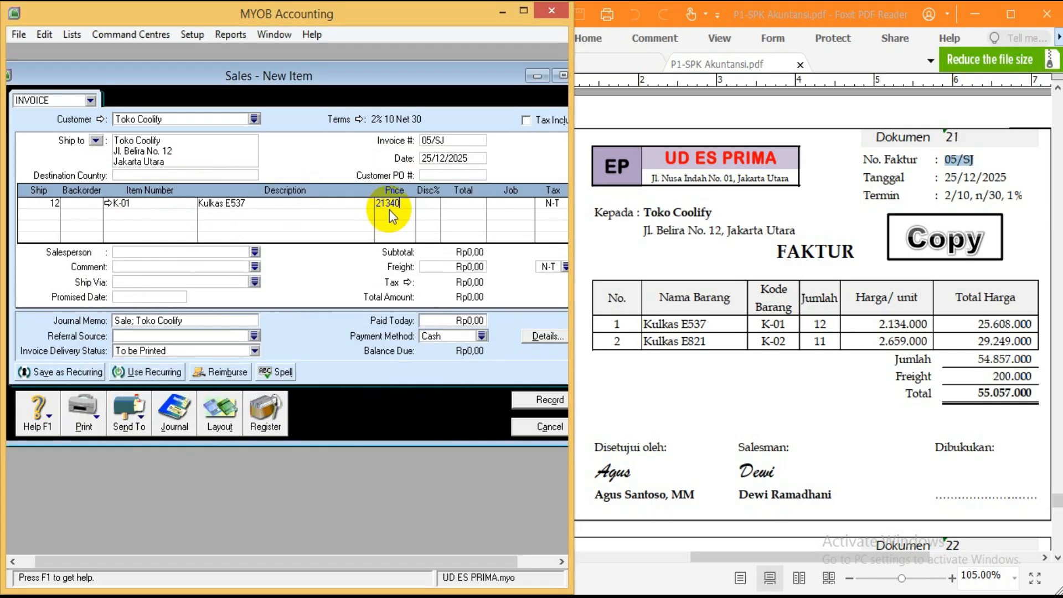
type("00")
key("Tab")
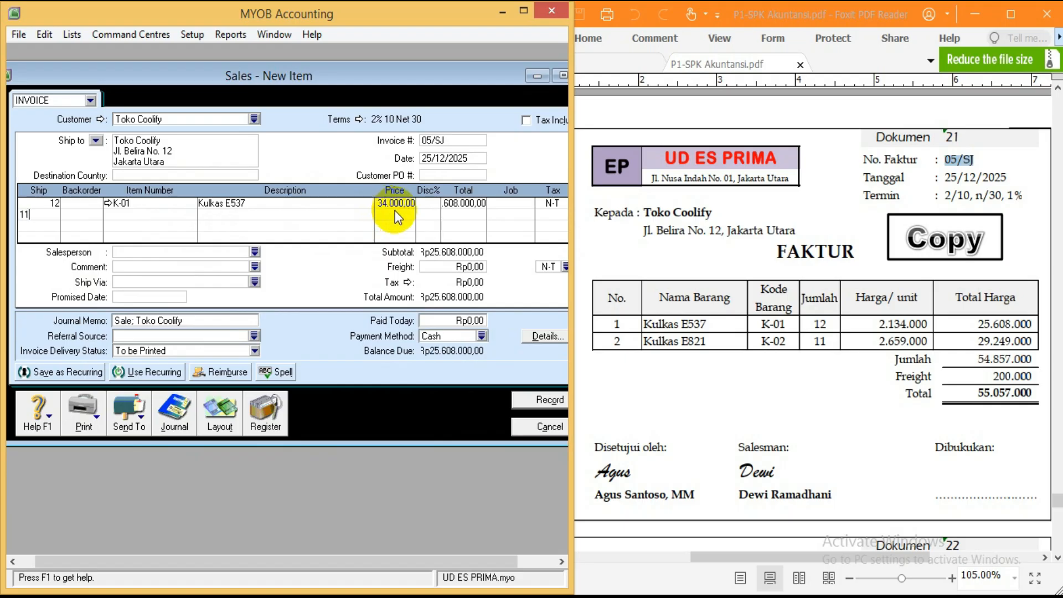
Step: Add a second invoice line for 11 units of item K-02 (Kulkas E821) at a price of 2659000 each
key("Tab")
key("Tab")
key("Tab")
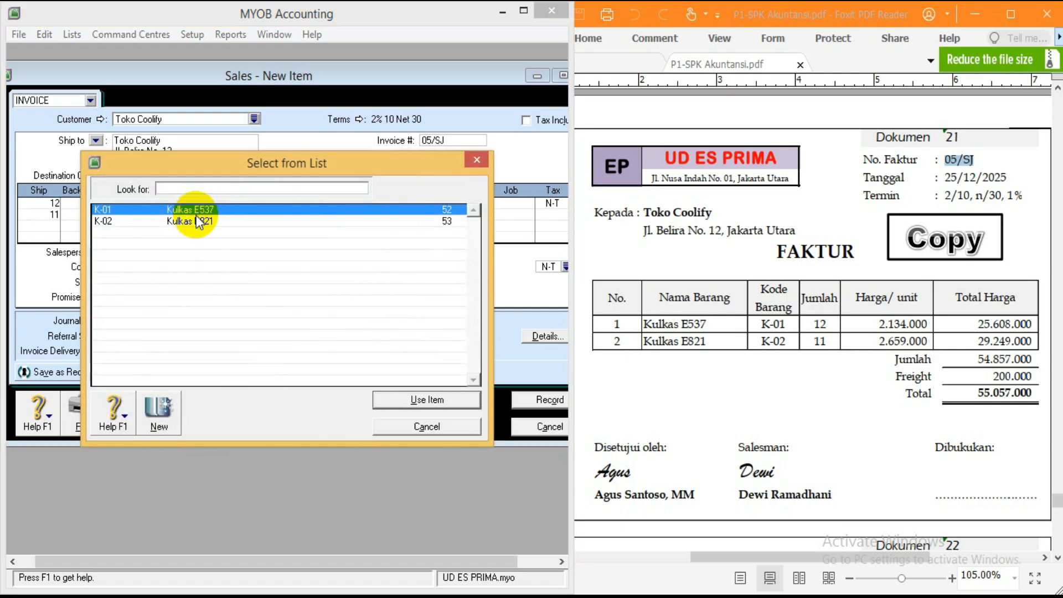
left_click(200, 222)
double_click(221, 220)
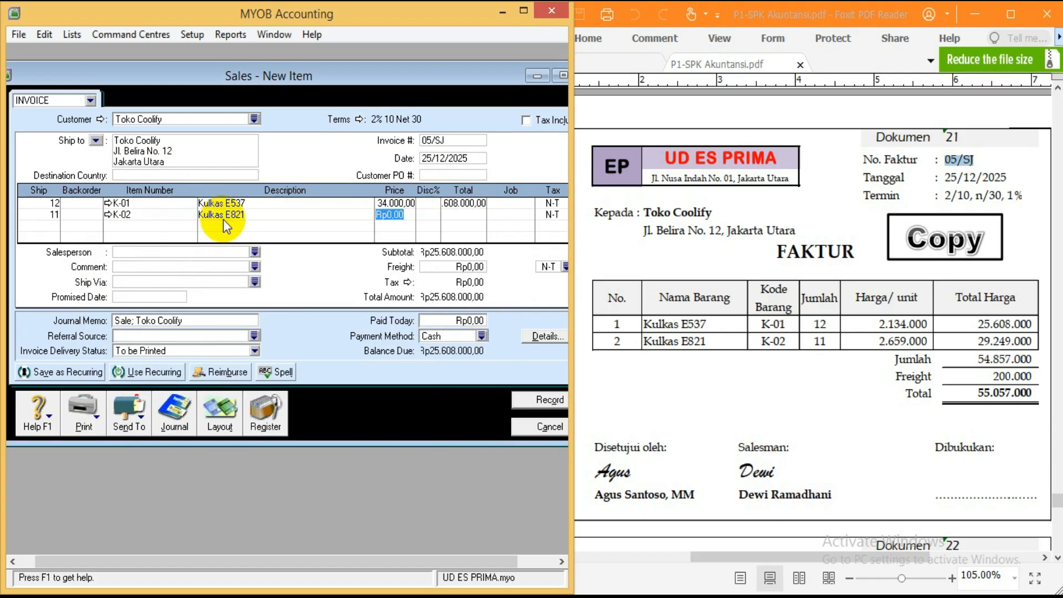
type("2659000")
key("Tab")
Step: Set the invoice's freight to 200000, then record the sale and close the sales entry window
left_click(454, 267)
type("2")
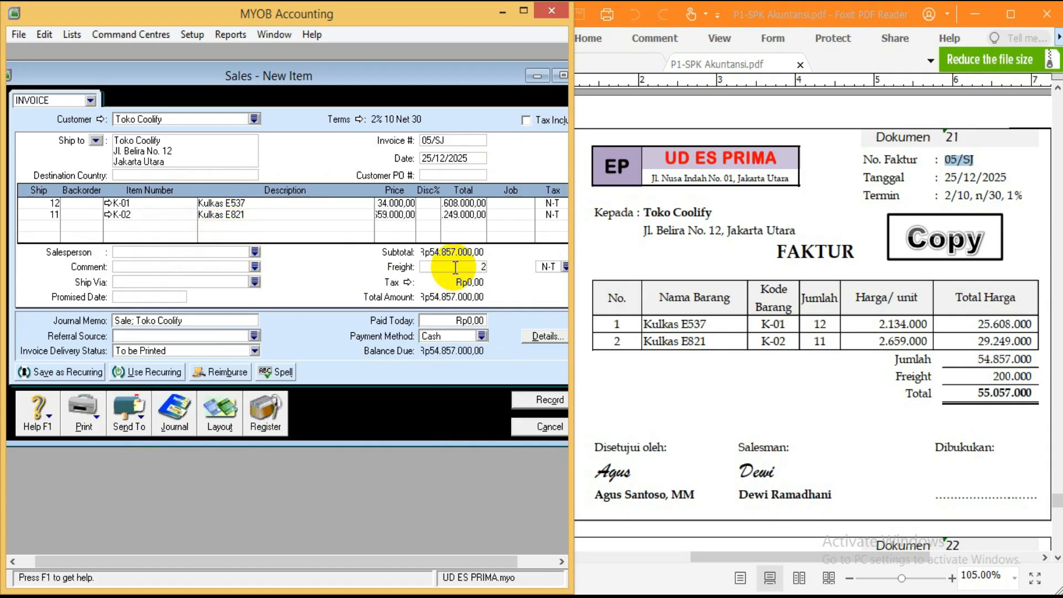
type("00000")
key("Tab")
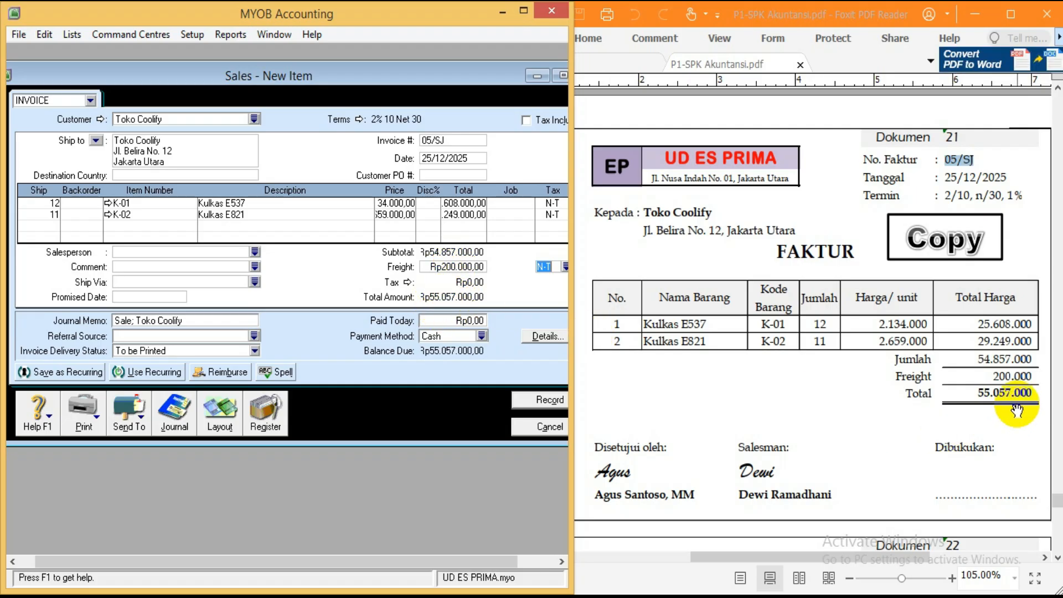
left_click(550, 401)
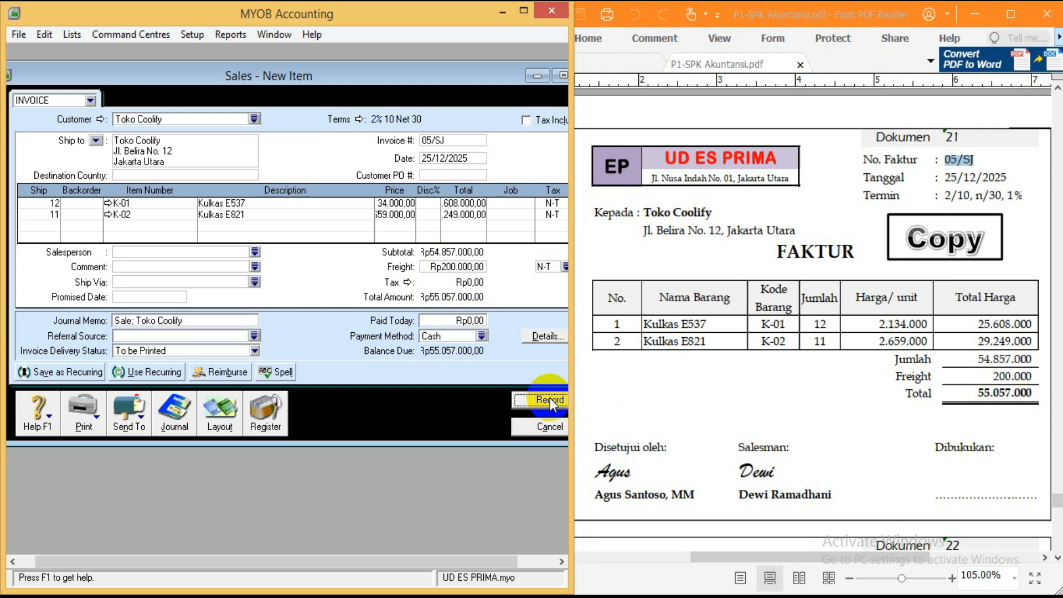
left_click(644, 316)
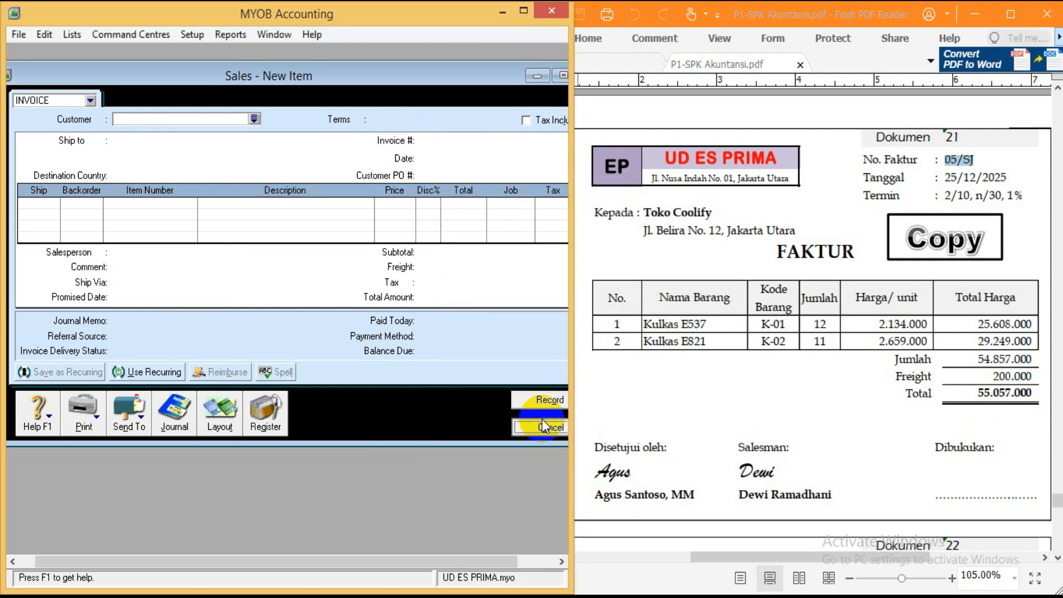
left_click(545, 427)
Step: Find document 22 in the PDF and start a new sales invoice, quick-adding Penjualan Tunai as a new customer
left_click(765, 380)
scroll(769, 388, "down", 6)
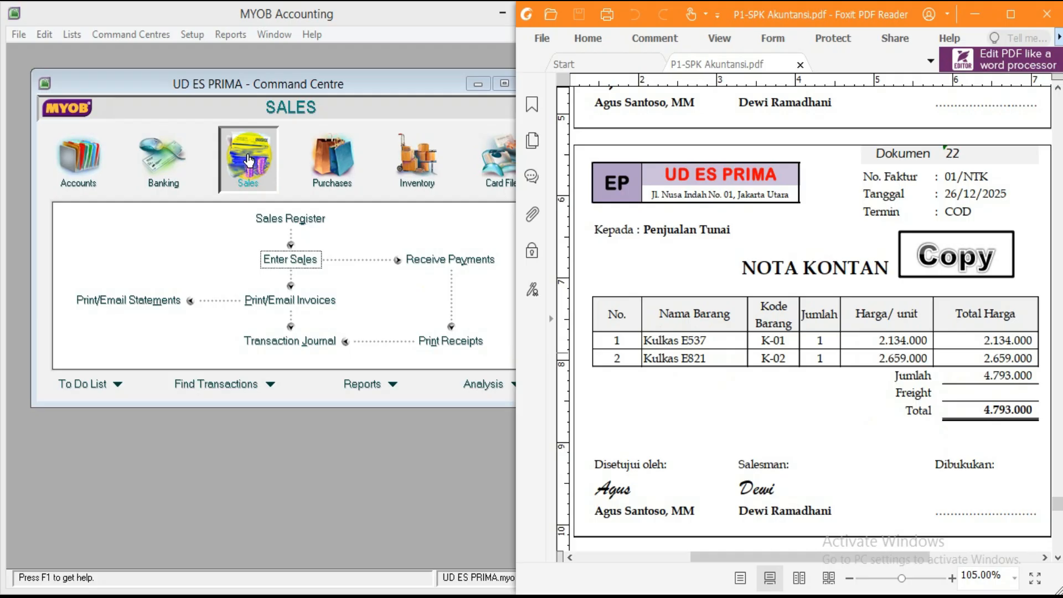
left_click(291, 260)
left_click_drag(280, 111, 216, 59)
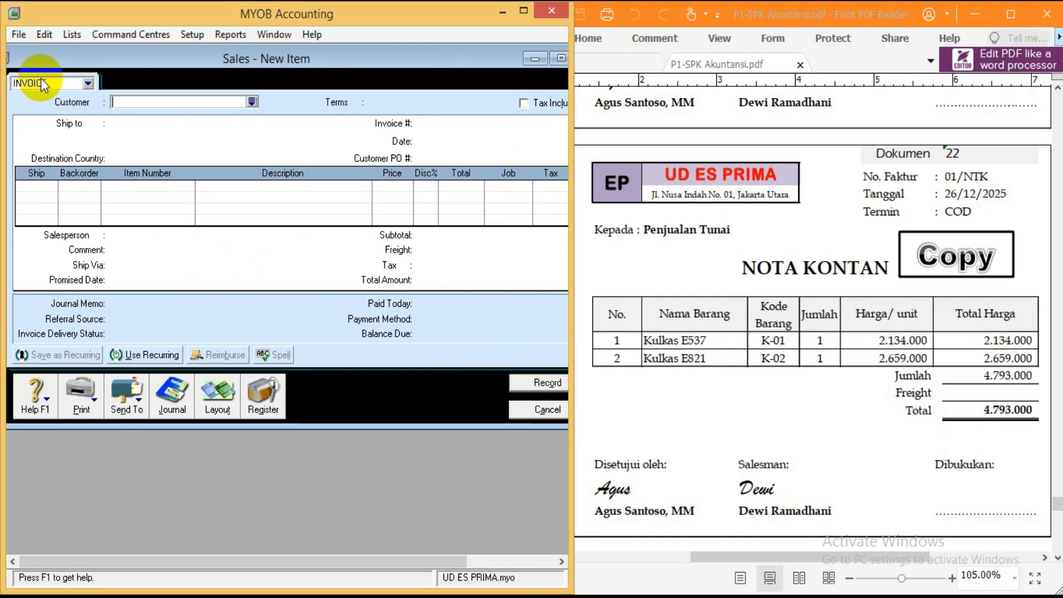
left_click(252, 102)
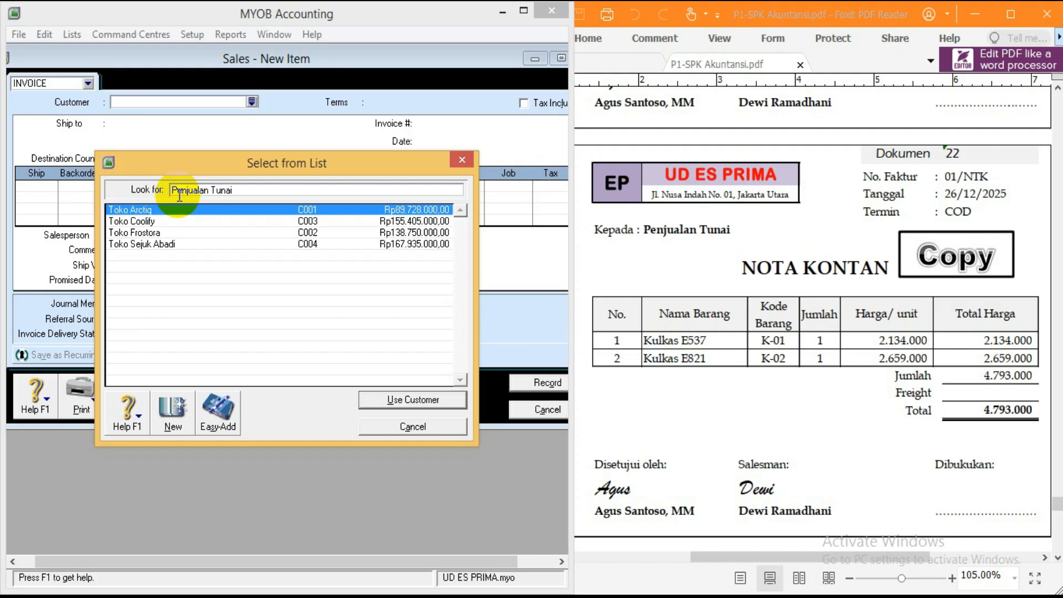
left_click(219, 407)
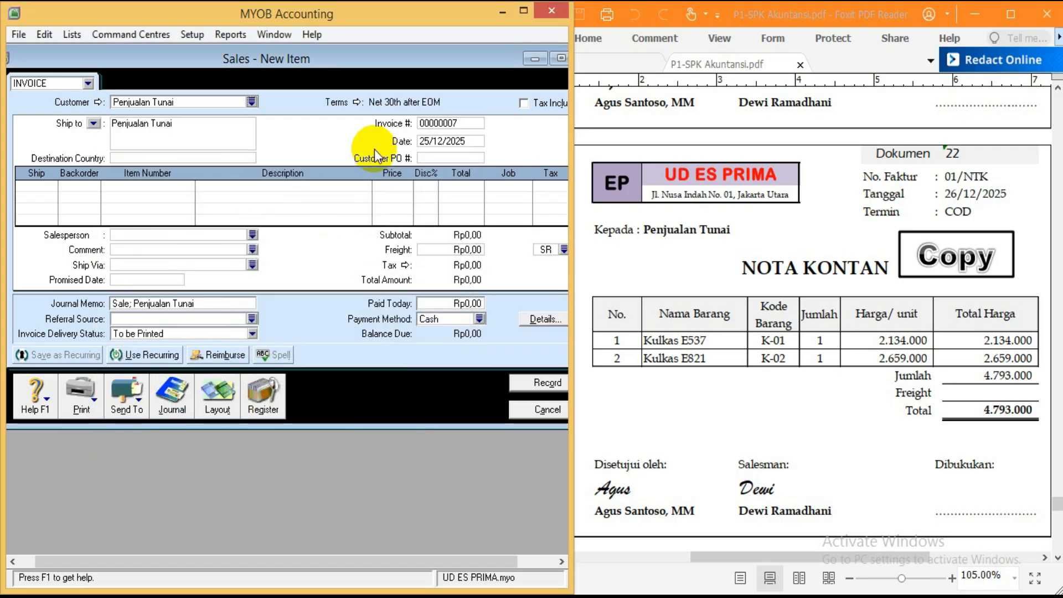
Step: Change the credit terms of the Penjualan Tunai invoice to C.O.D
left_click(357, 102)
left_click(352, 198)
left_click(350, 208)
left_click(457, 412)
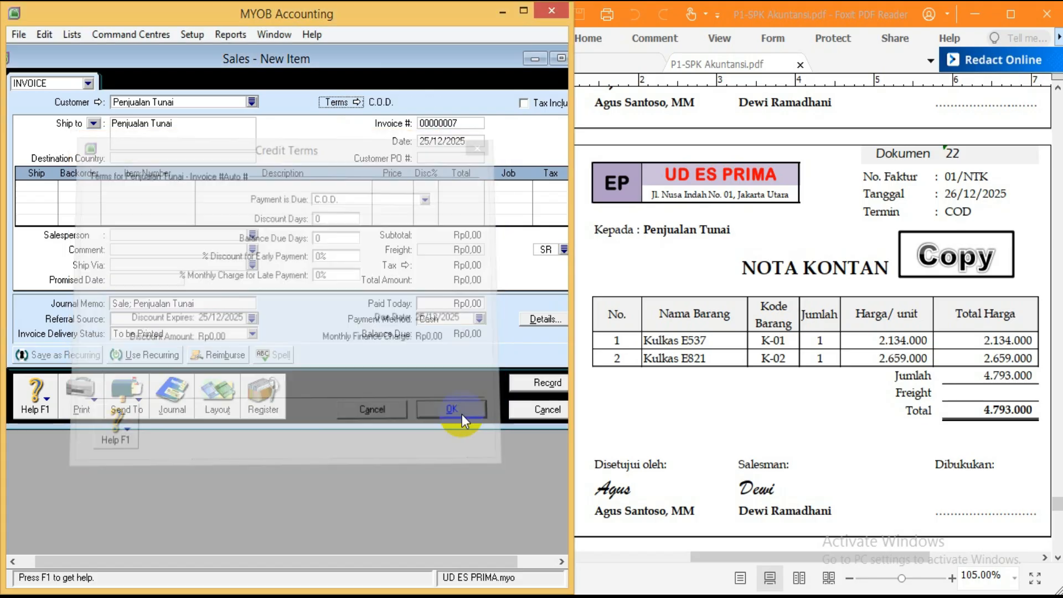
Step: Copy invoice number 01/NTK from the PDF into the cash sale invoice and set its date to 26/12/2025
left_click(442, 122)
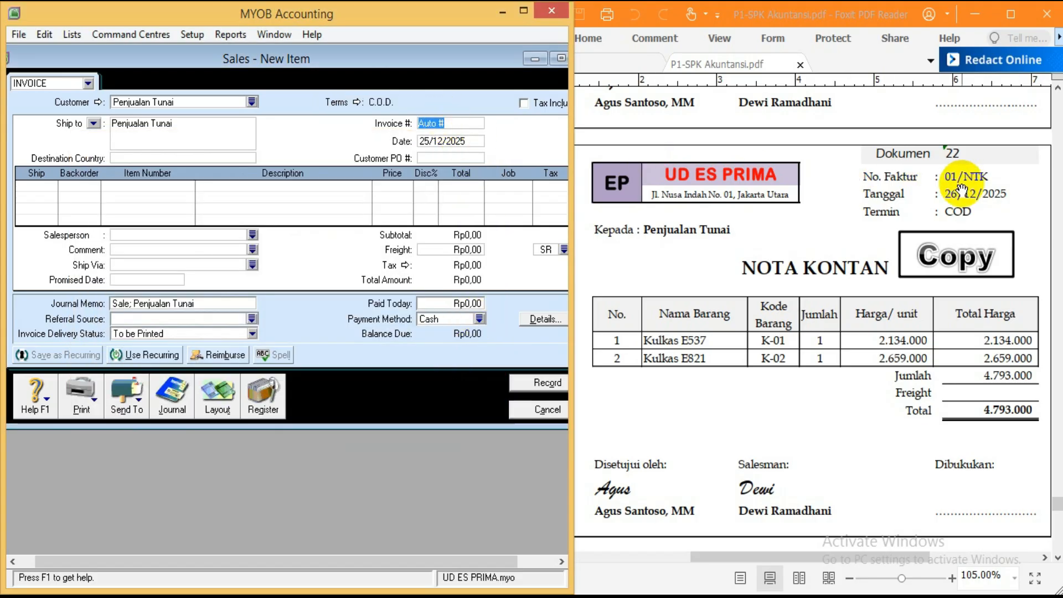
left_click_drag(944, 175, 992, 175)
key("ctrl+c")
left_click(478, 106)
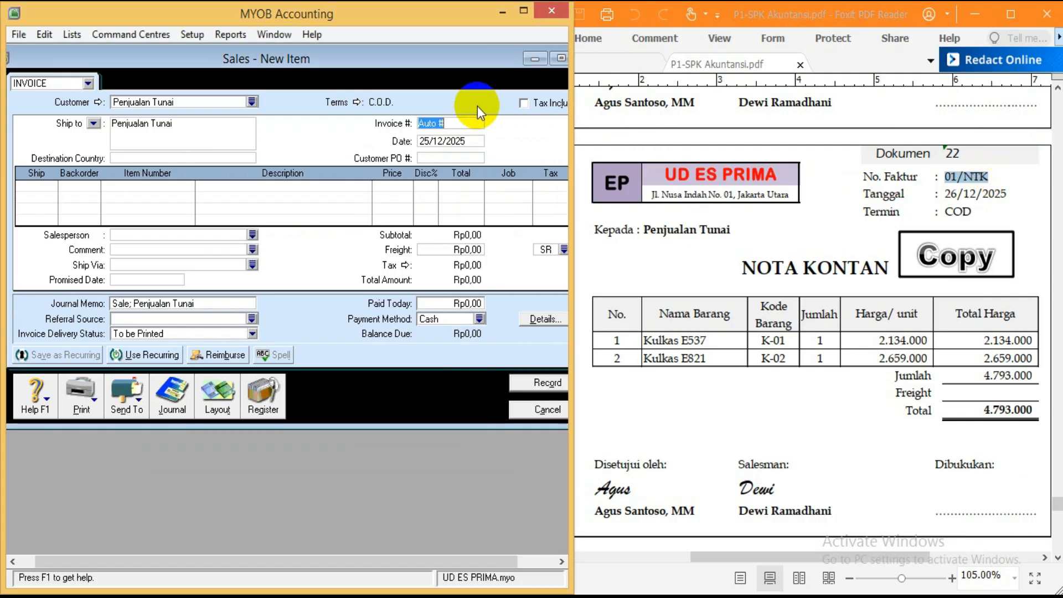
key("ctrl+v")
key("Tab")
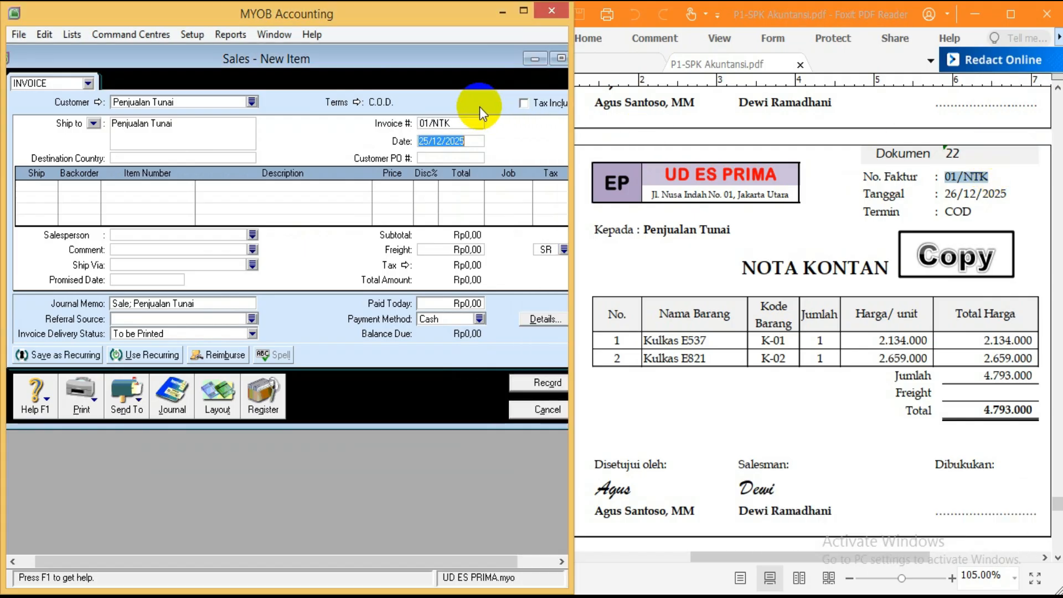
type("26/12/2025")
key("Tab")
Step: Add 1 unit of item K-01 (Kulkas E537) to the cash sale invoice at a price of 2134000
key("Tab")
key("Tab")
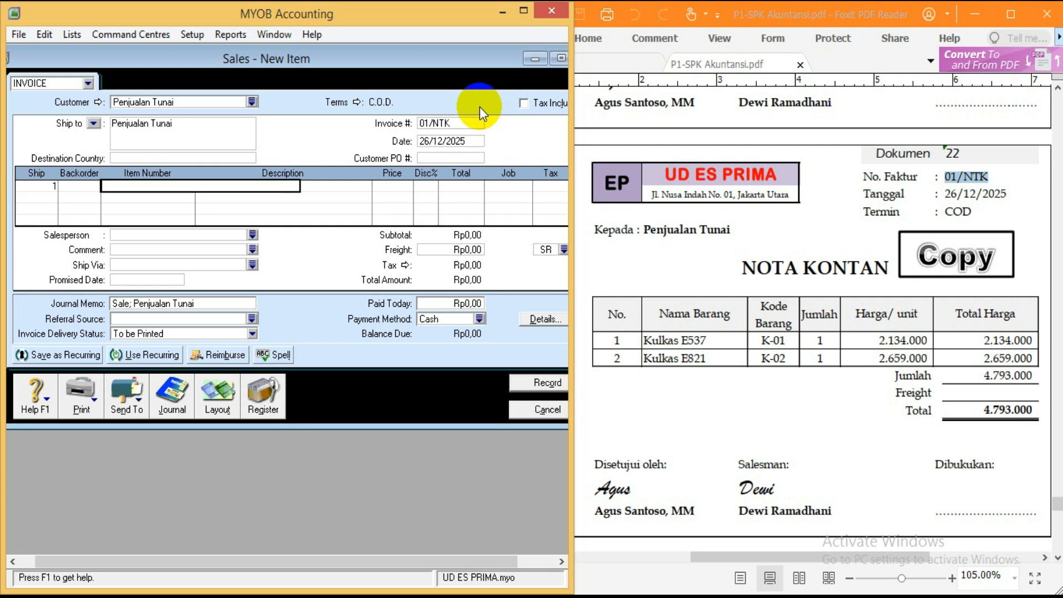
key("Tab")
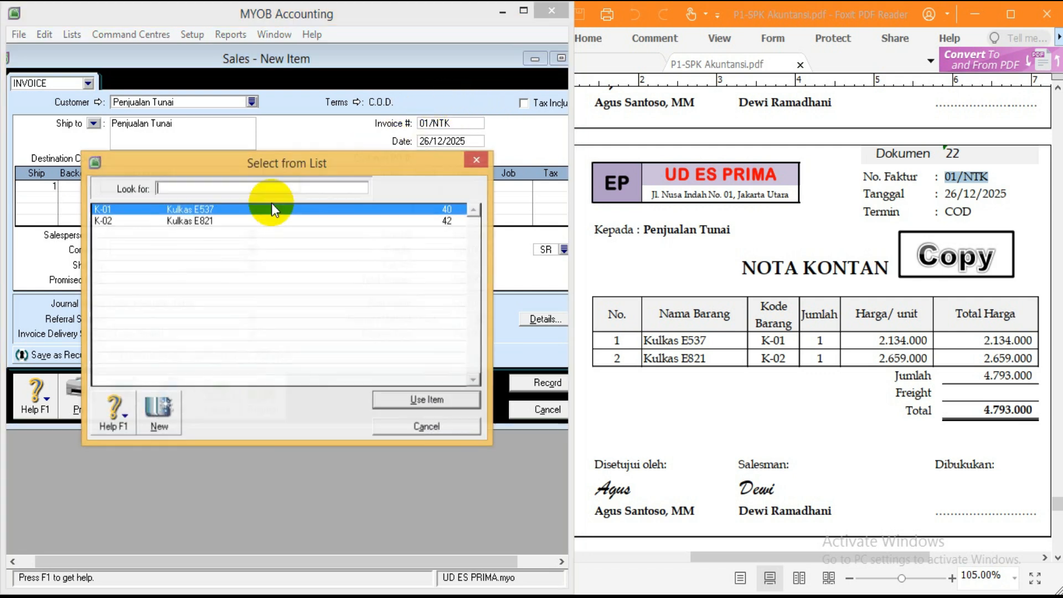
double_click(221, 209)
key("Tab")
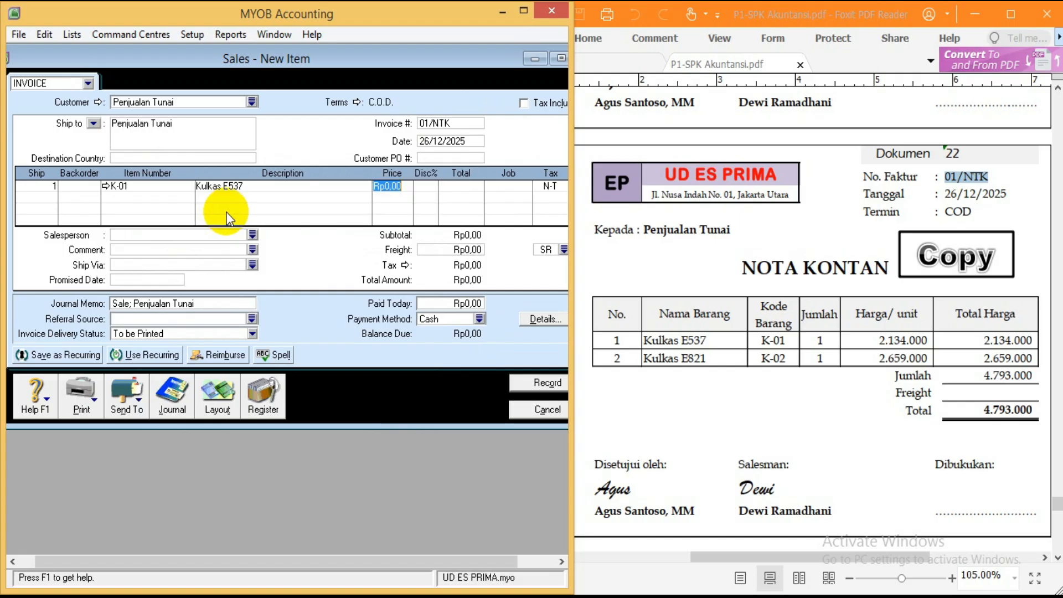
type("213")
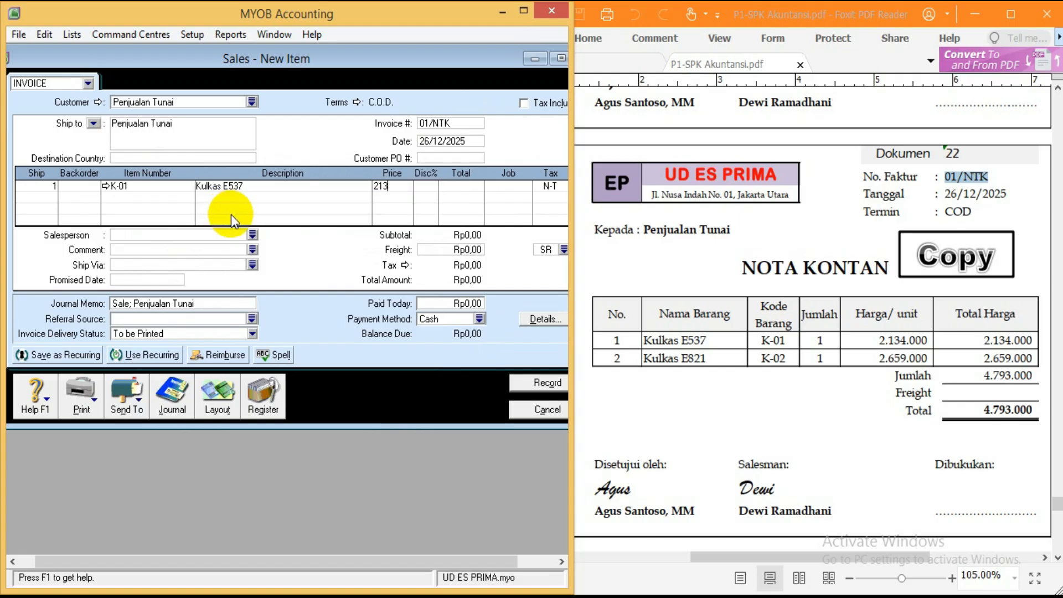
type("4000")
key("Return")
Step: Add a second line to the cash sale invoice for 1 unit of item K-02 (Kulkas E821) at 2659000
type("1")
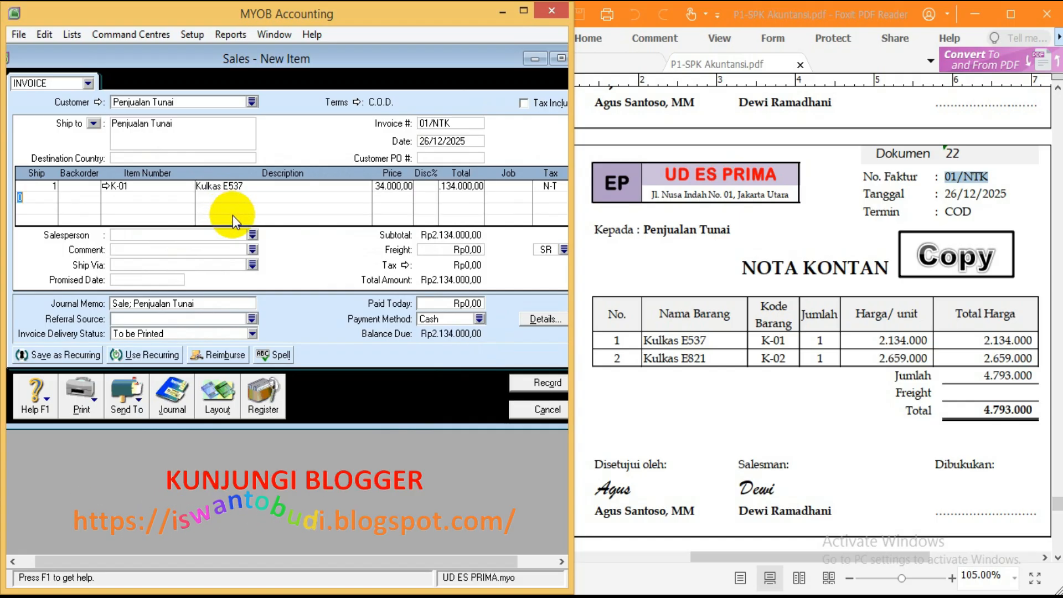
key("Tab")
key("Tab")
key("Tab")
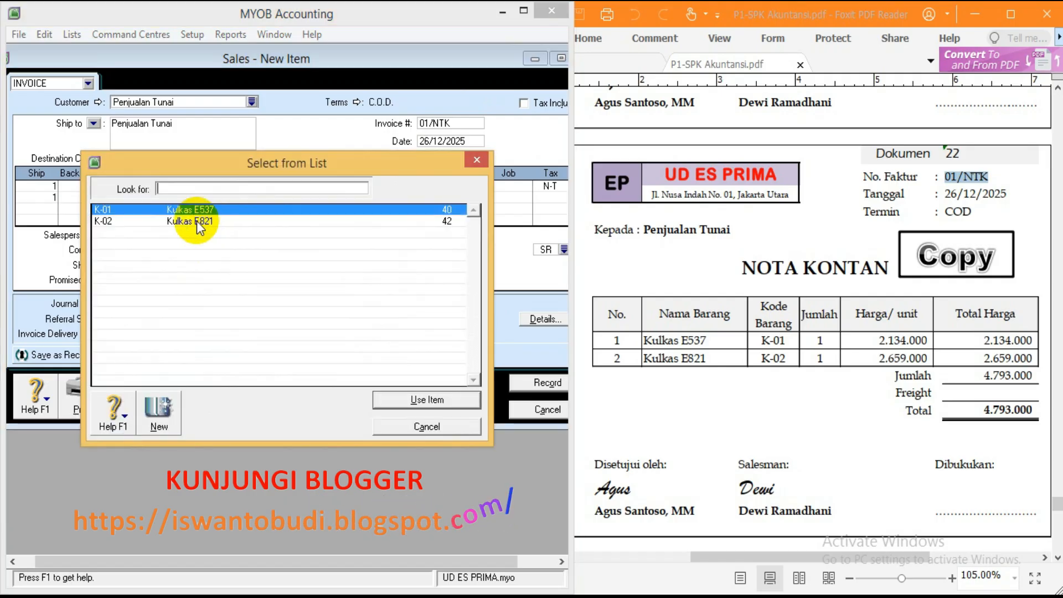
double_click(193, 221)
key("Tab")
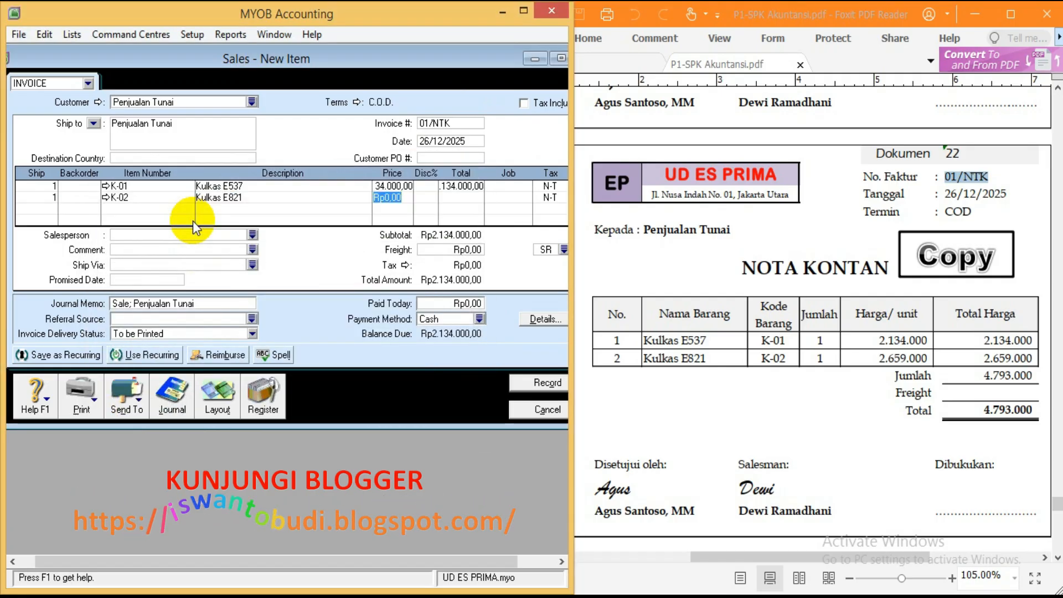
type("2659000")
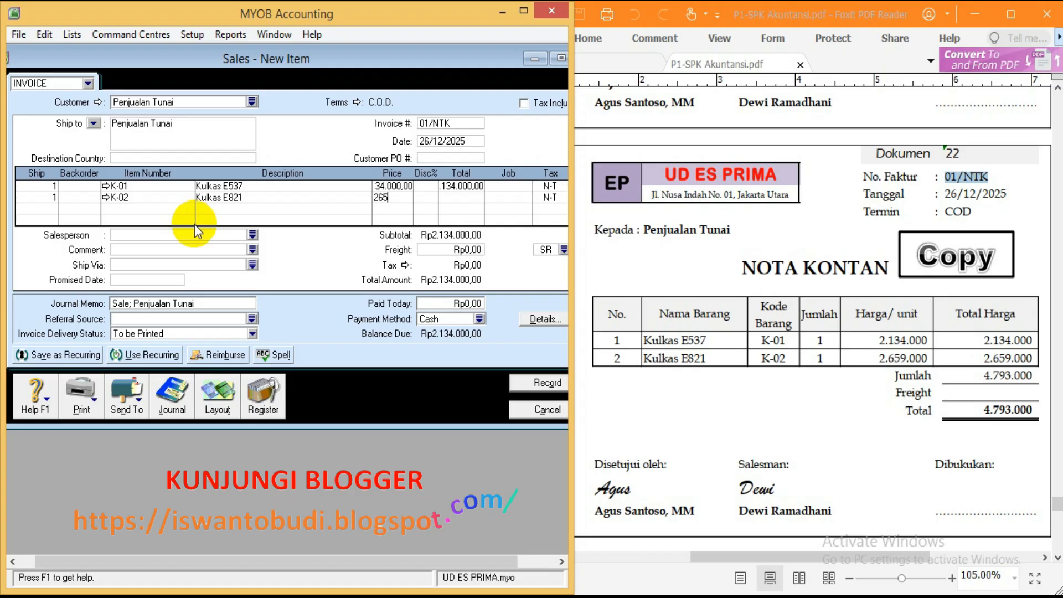
key("Tab")
key("Tab")
key("Tab")
key("Tab")
key("Tab")
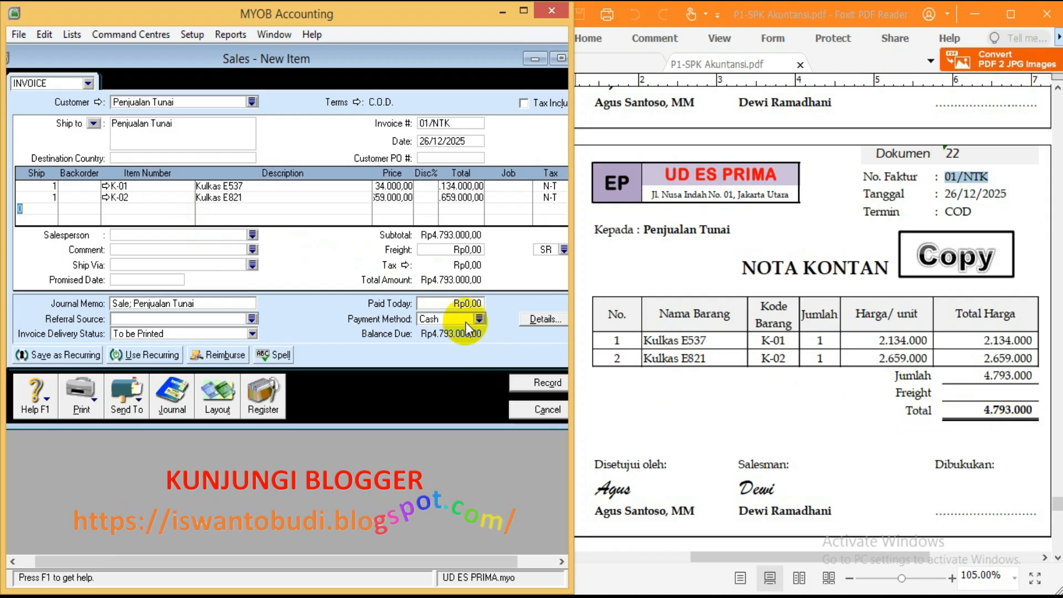
Step: Enter 4.793.000 as the amount paid today on the cash sale invoice
left_click(451, 308)
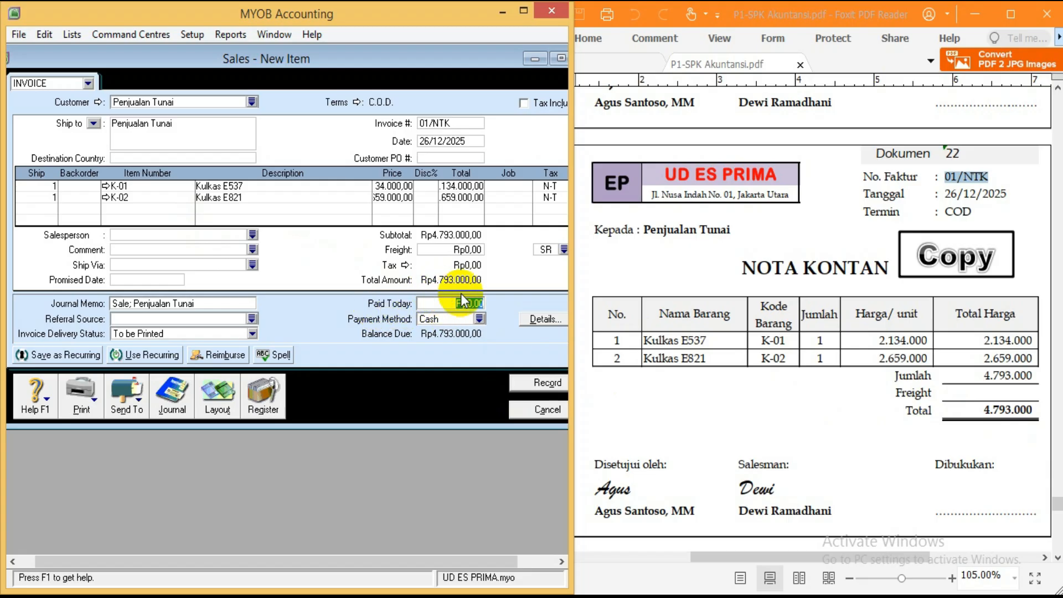
type("4.")
type("793.0")
type("00")
key("Tab")
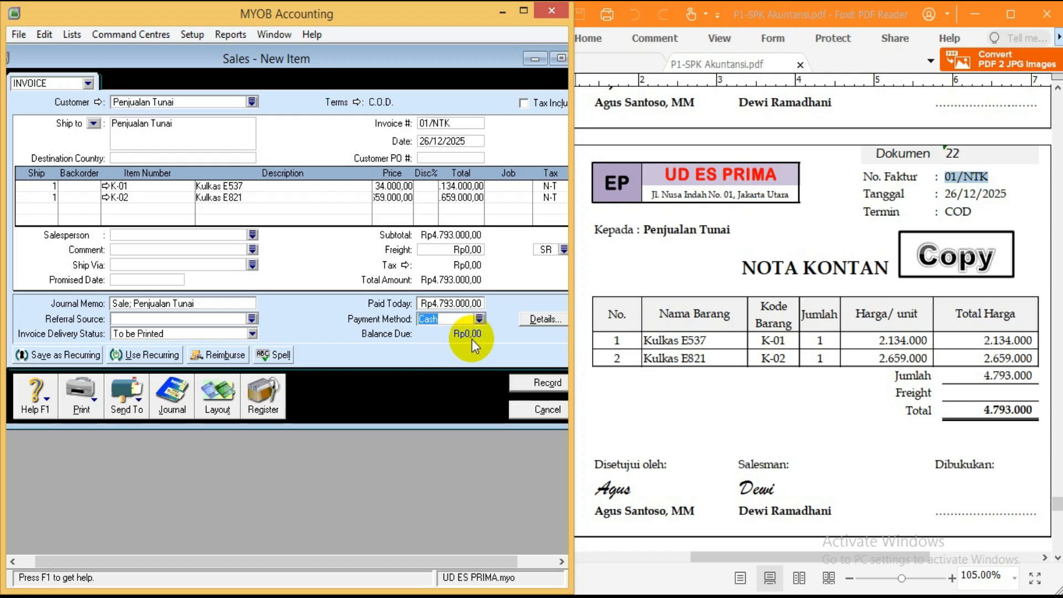
Step: Record the cash sale invoice, ignoring all spelling suggestions, and close the sales window
left_click(531, 387)
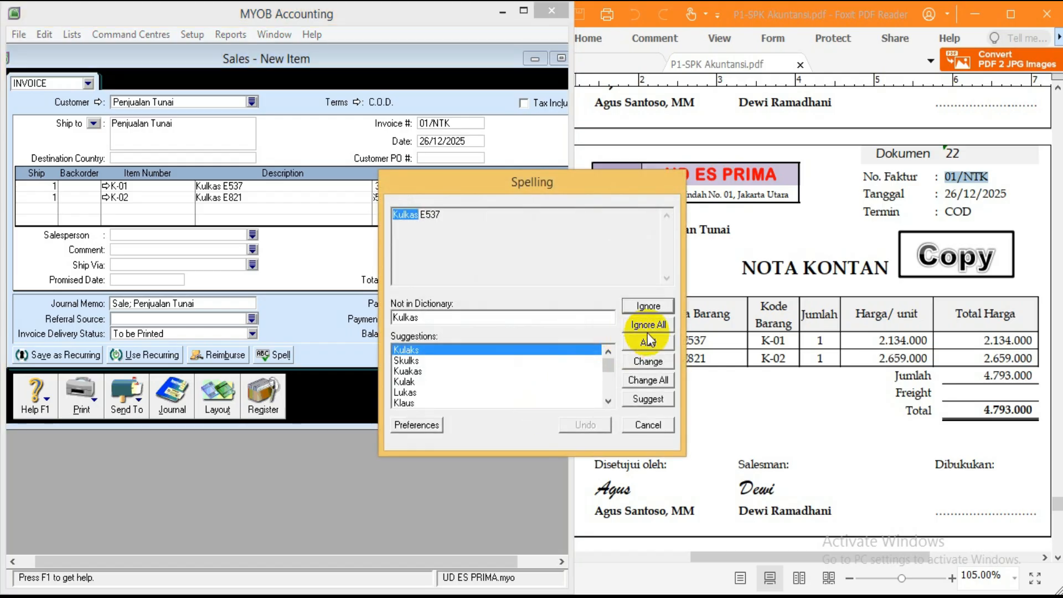
left_click(648, 330)
left_click(548, 408)
Step: Bring up document 23 in the PDF and start a new Spend Money transaction in MYOB Accounting
left_click(736, 351)
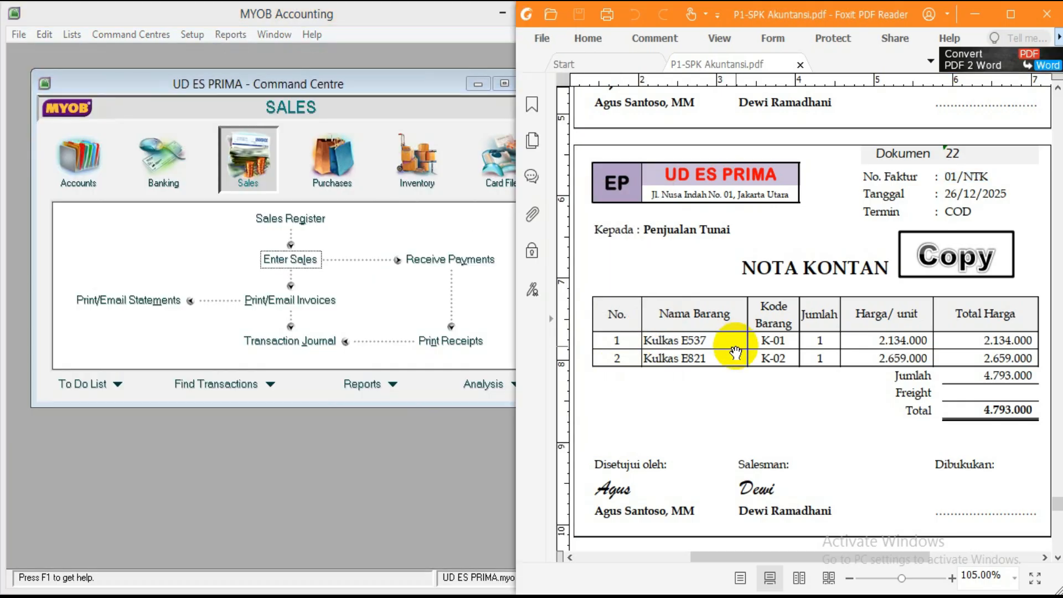
scroll(736, 351, "down", 9)
scroll(743, 339, "down", 2)
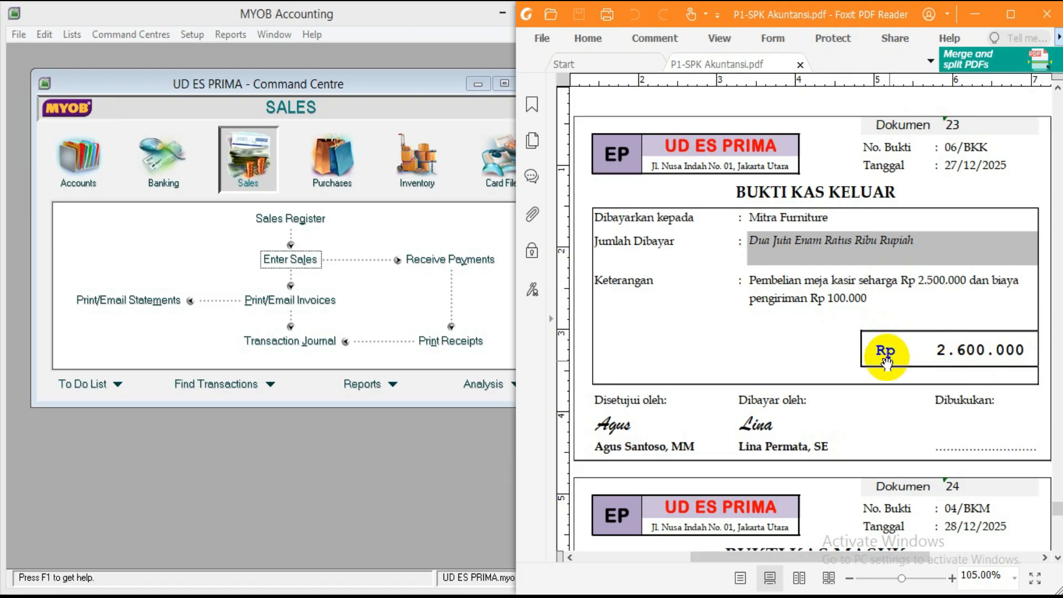
left_click(168, 164)
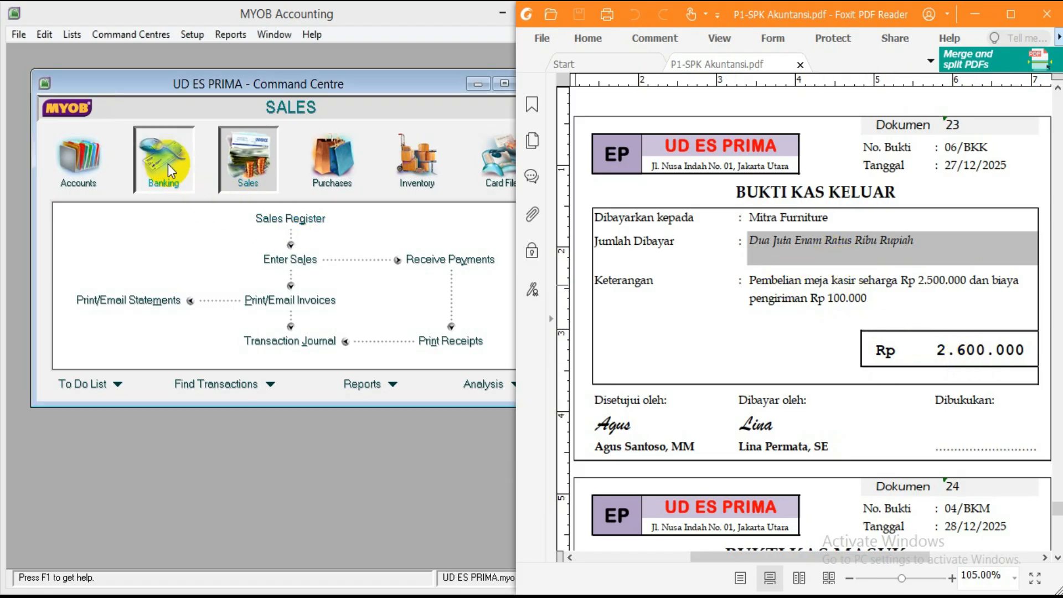
left_click(166, 217)
left_click_drag(195, 111, 156, 82)
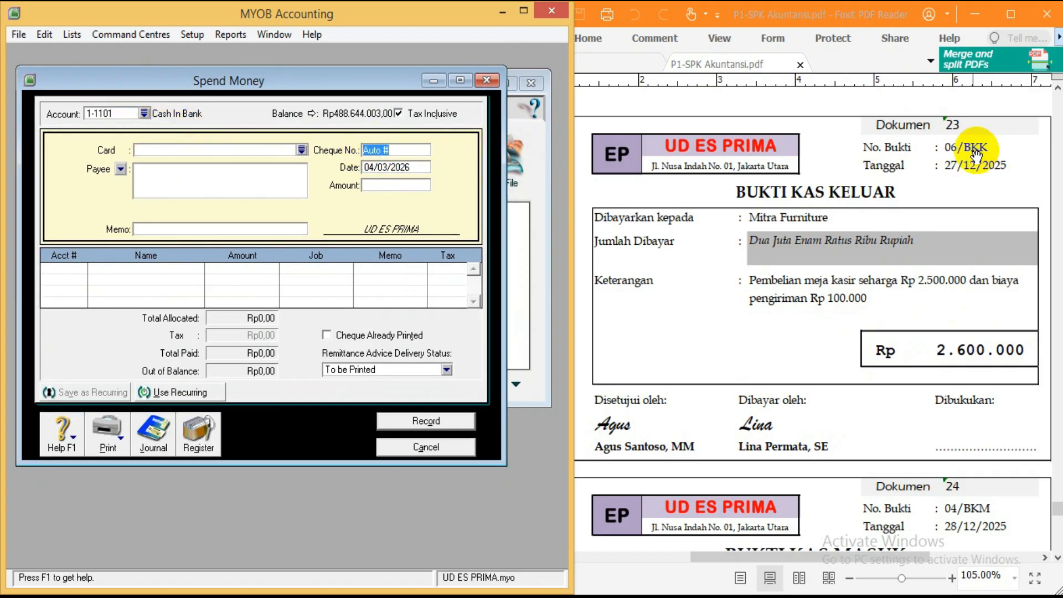
Step: Copy voucher number 06/BKK from the PDF into the payment's cheque number and set its date to 27/12/2025
left_click(948, 145)
left_click_drag(948, 145, 992, 147)
key("ctrl+c")
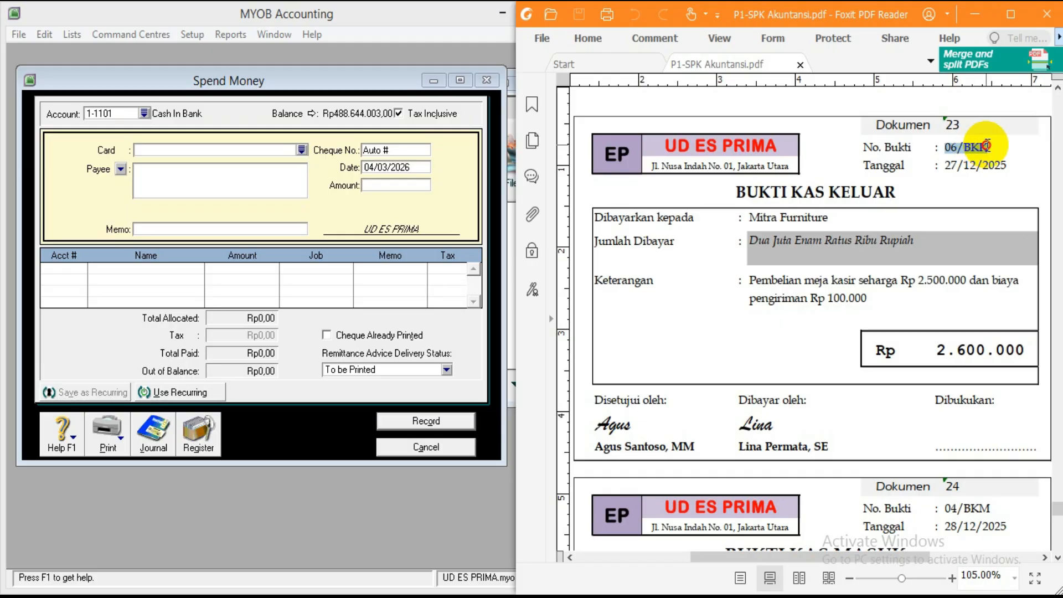
left_click(469, 169)
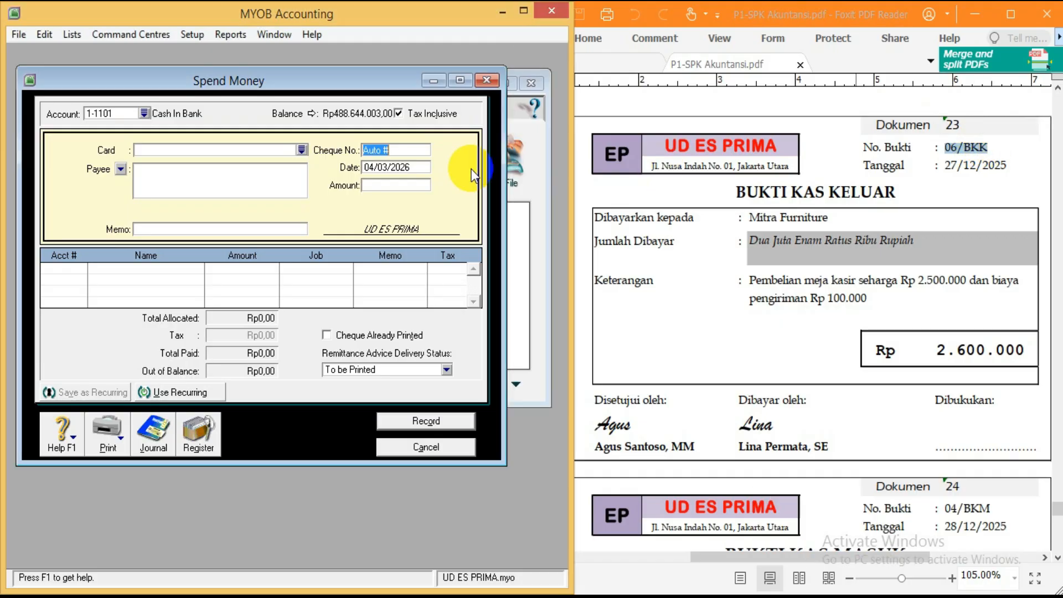
key("ctrl+v")
key("Tab")
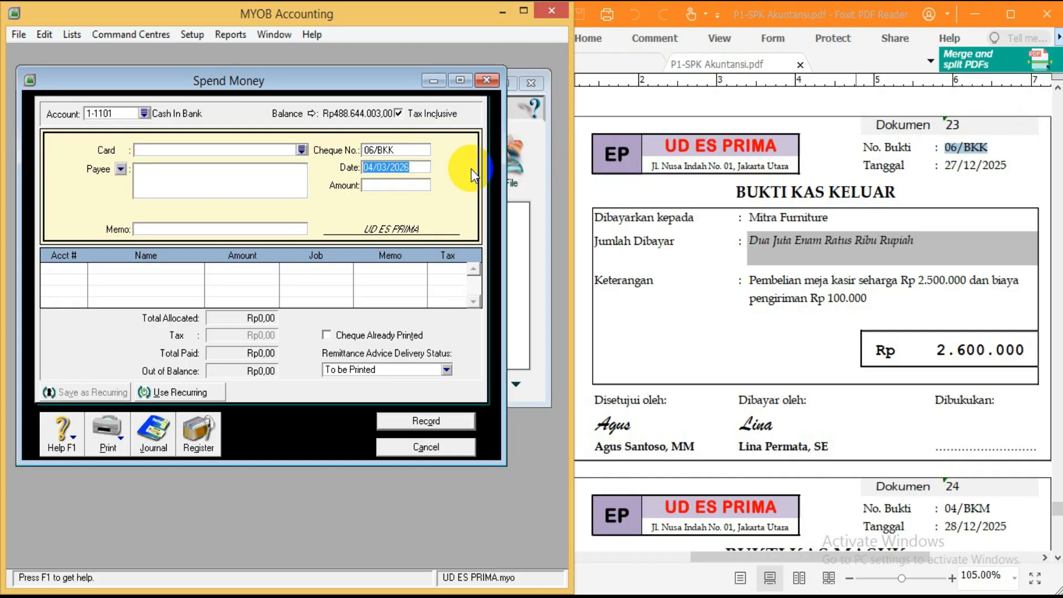
type("27/12/2025")
key("Tab")
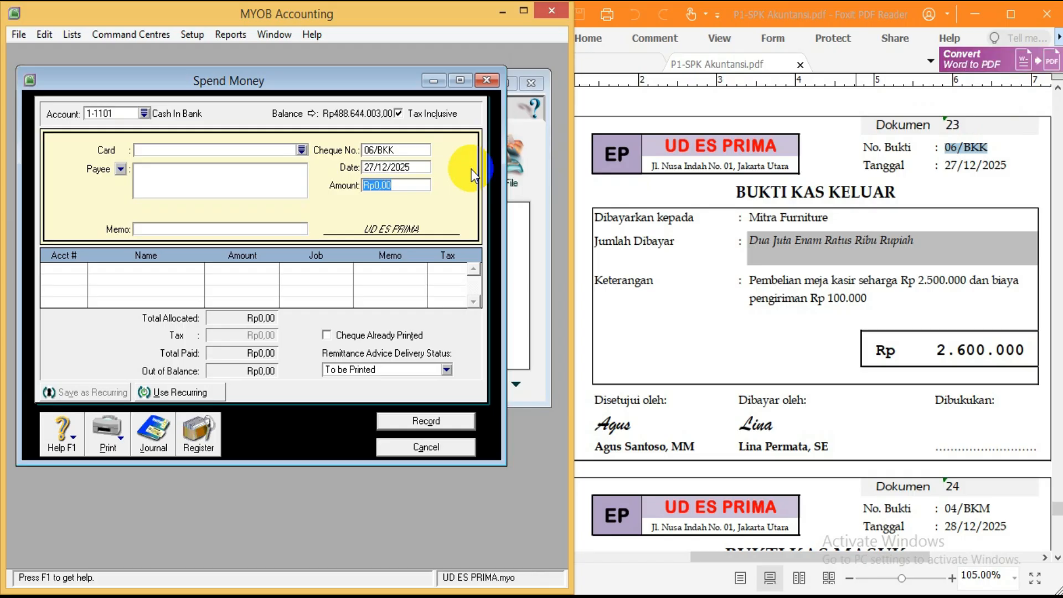
Step: Set the payment amount to 2.600.000 and enter "Pemeblian meja kasir" as the memo
type("2.600.00")
key("Tab")
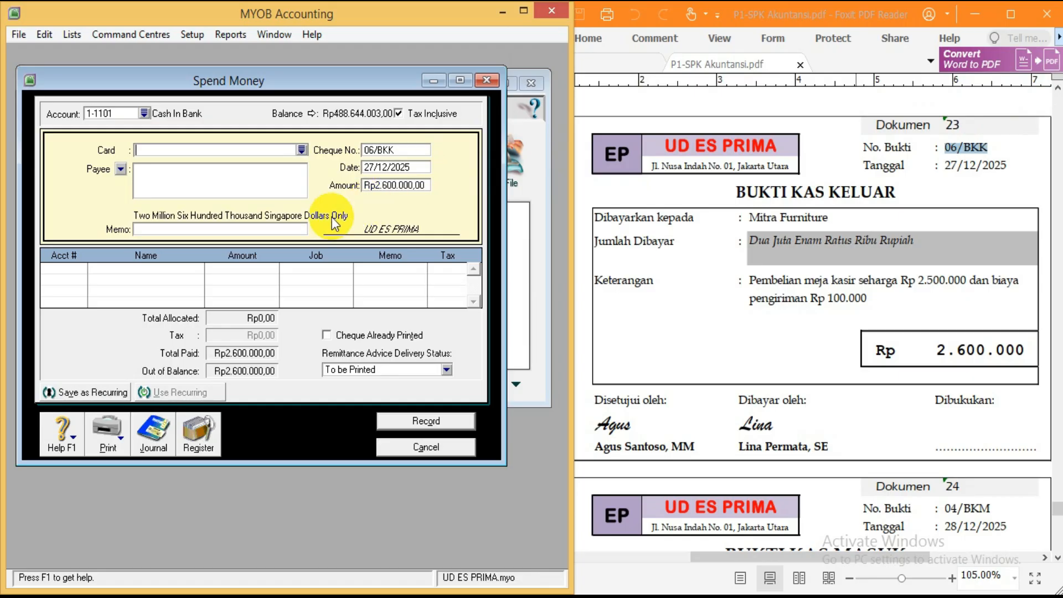
left_click(285, 229)
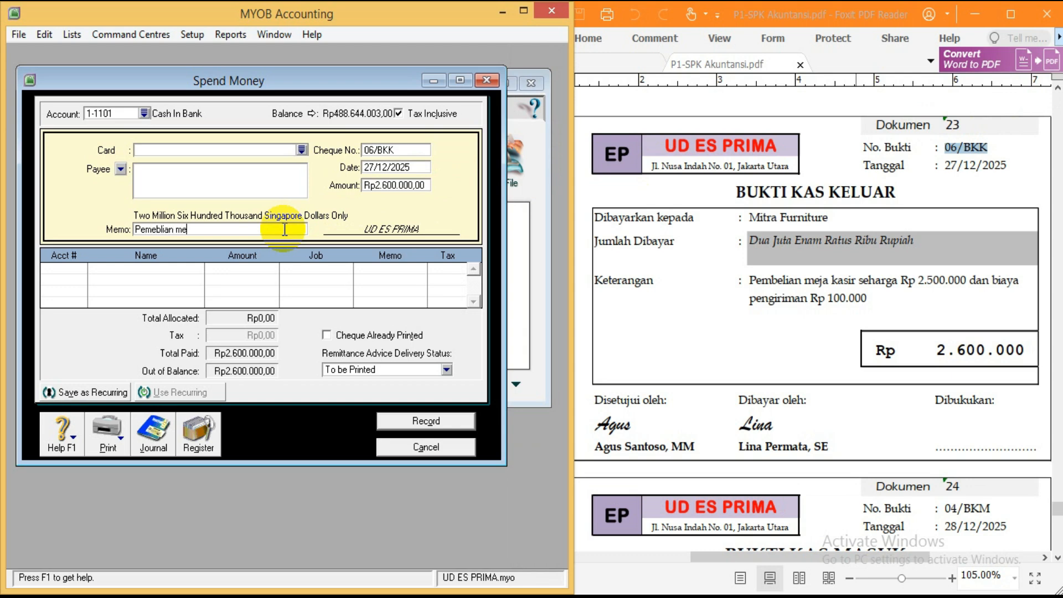
key("Tab")
key("Tab")
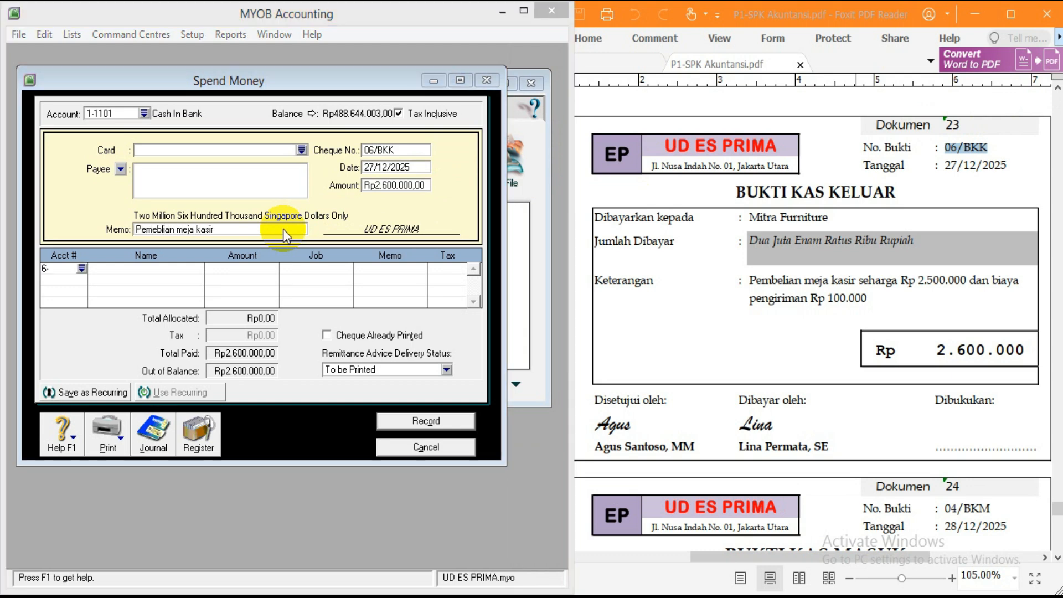
Step: Allocate the full payment to account 1-2102 Office Equipment At Cost, record it and close Spend Money
left_click(211, 229)
scroll(213, 235, "up", 8)
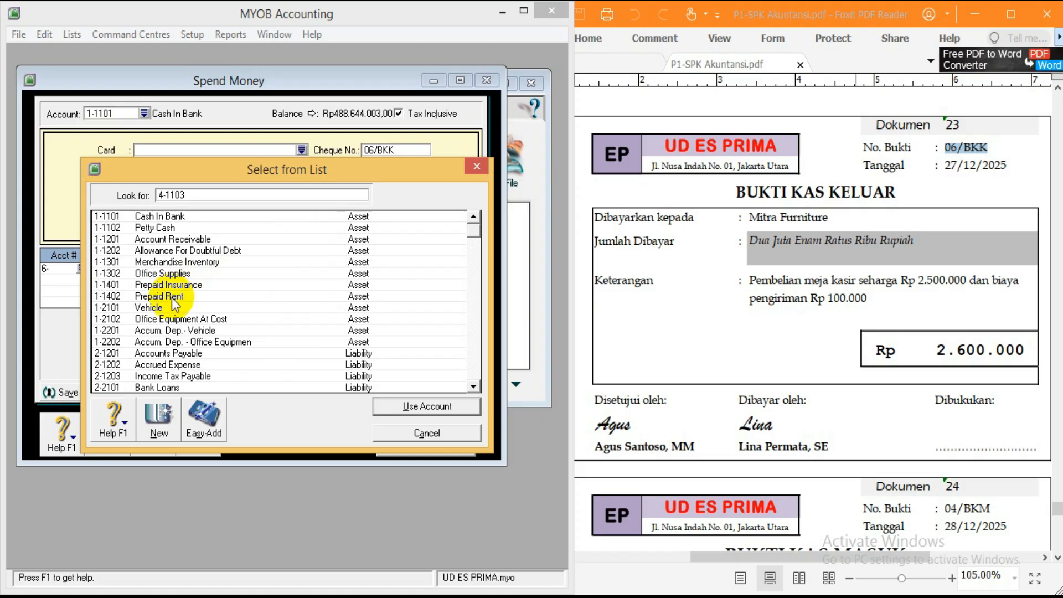
double_click(196, 320)
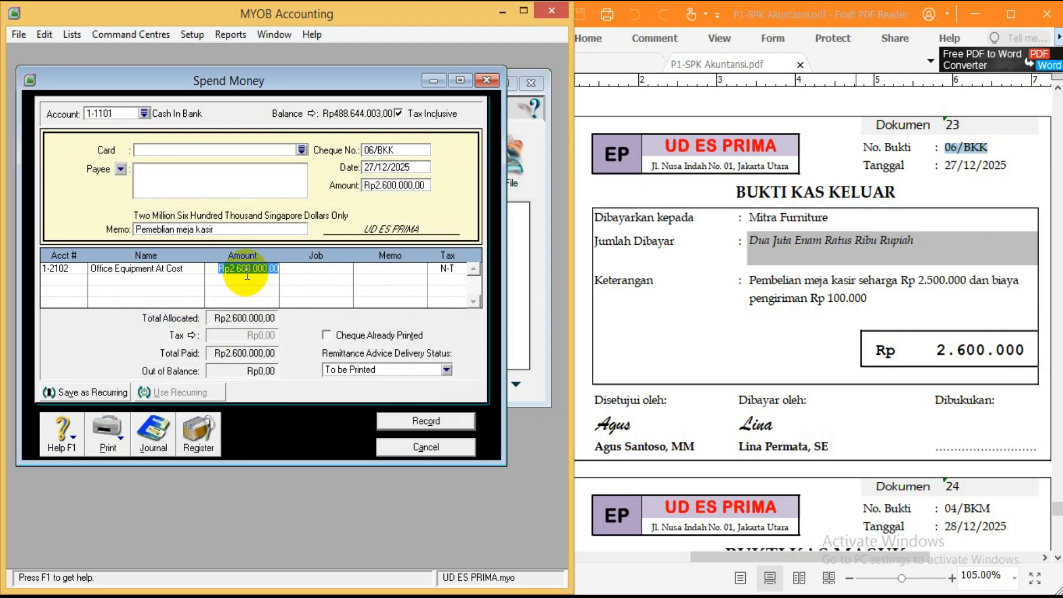
left_click(449, 426)
left_click(438, 448)
Step: Bring up document 24 in the PDF and start a new Receive Payments transaction in MYOB Accounting
left_click(759, 398)
scroll(758, 397, "down", 3)
scroll(759, 397, "down", 5)
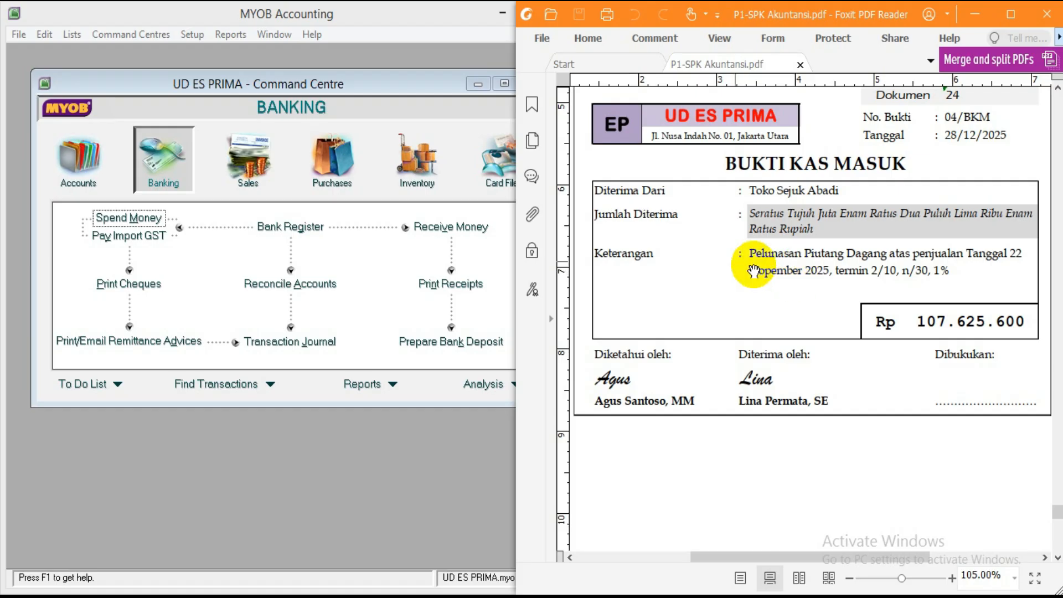
left_click(248, 166)
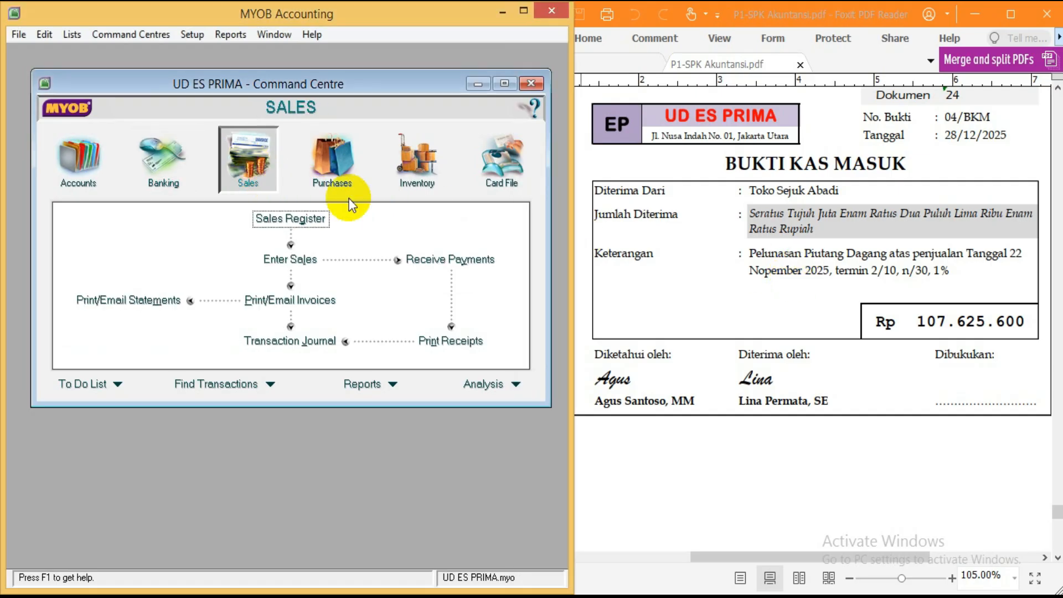
left_click(462, 258)
left_click_drag(294, 109, 239, 66)
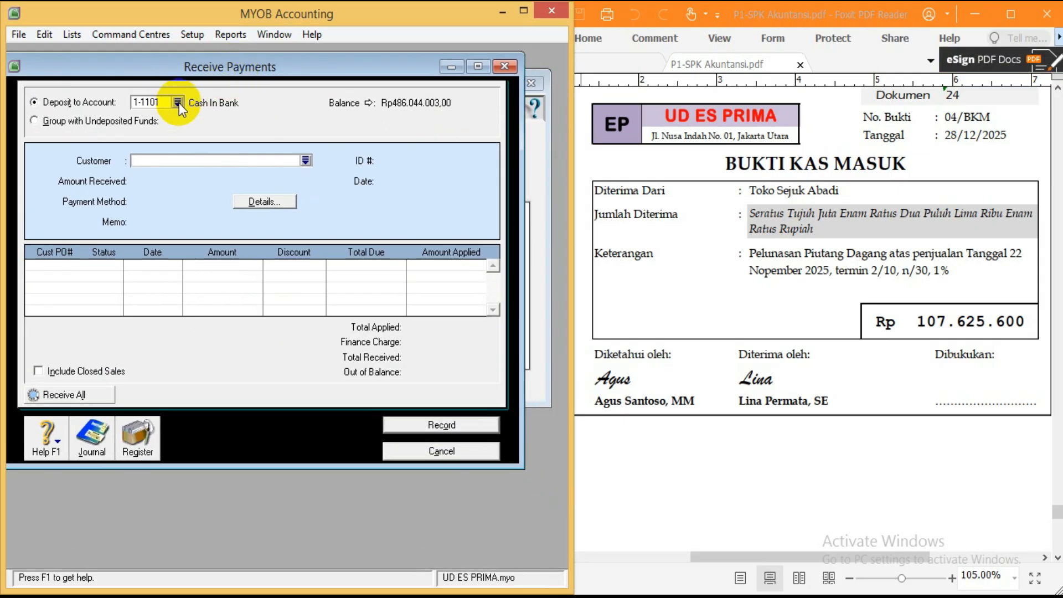
Step: Choose Toko Sejuk Abadi as the paying customer and set the amount received to 107.625.600
left_click(304, 160)
double_click(164, 261)
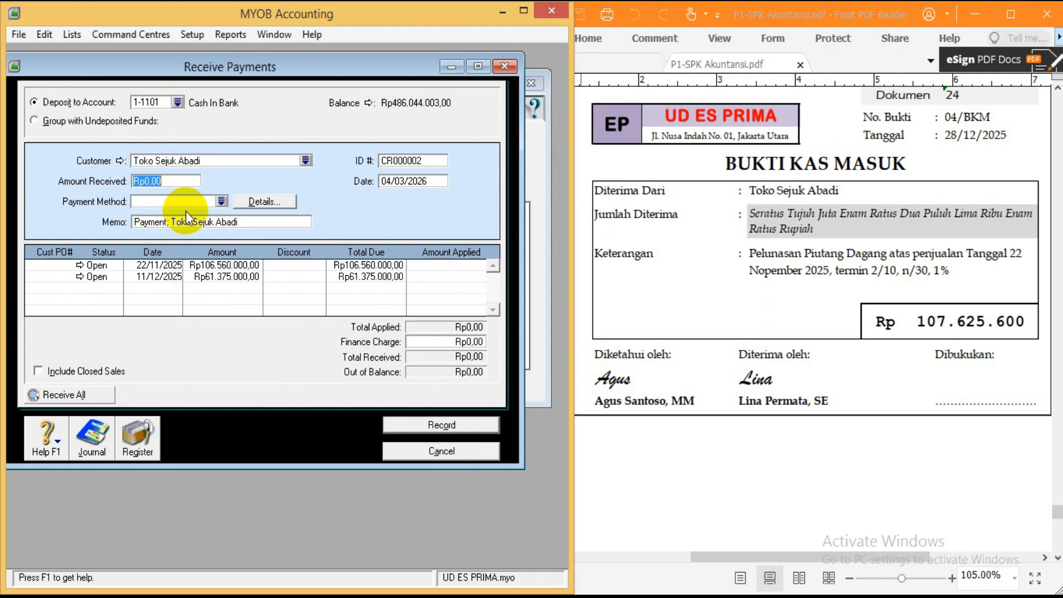
type("1076256")
key("Tab")
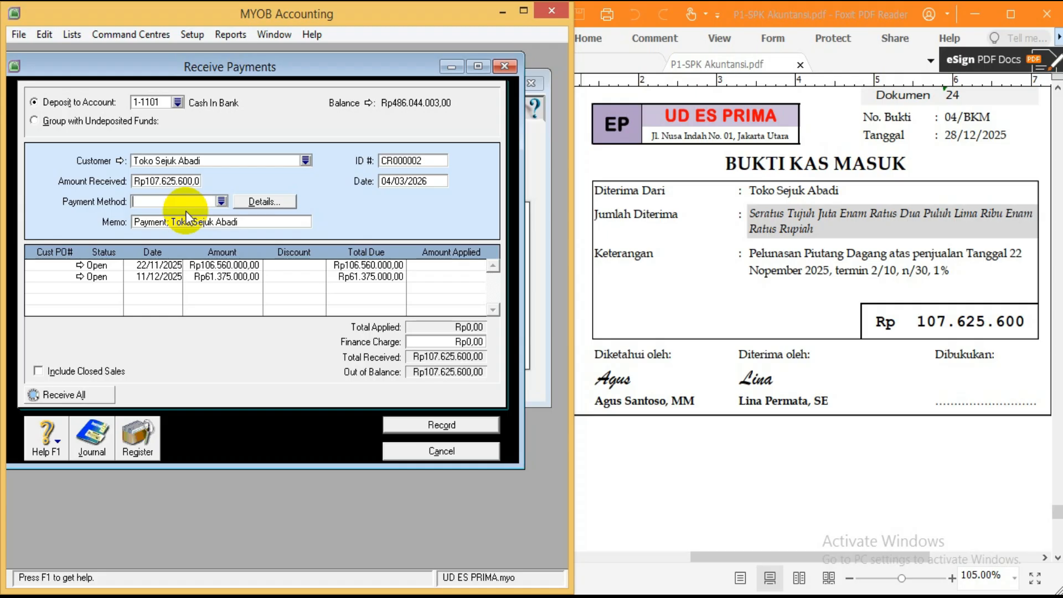
Step: Copy receipt number 04/BKM from the PDF into the payment's ID and set its date to 28/12/2025
left_click(418, 162)
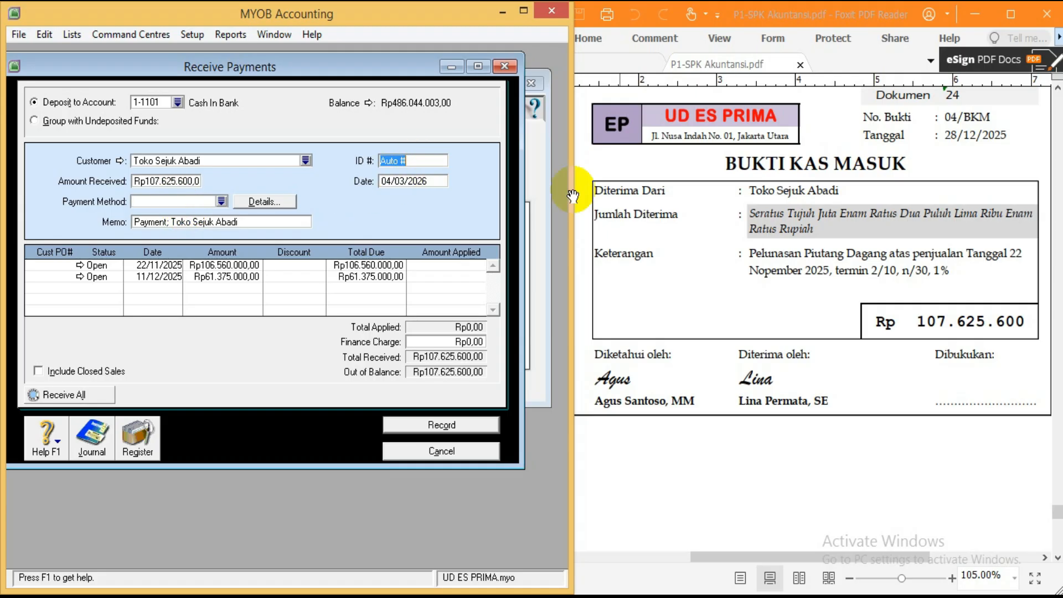
left_click_drag(944, 117, 991, 115)
key("ctrl+c")
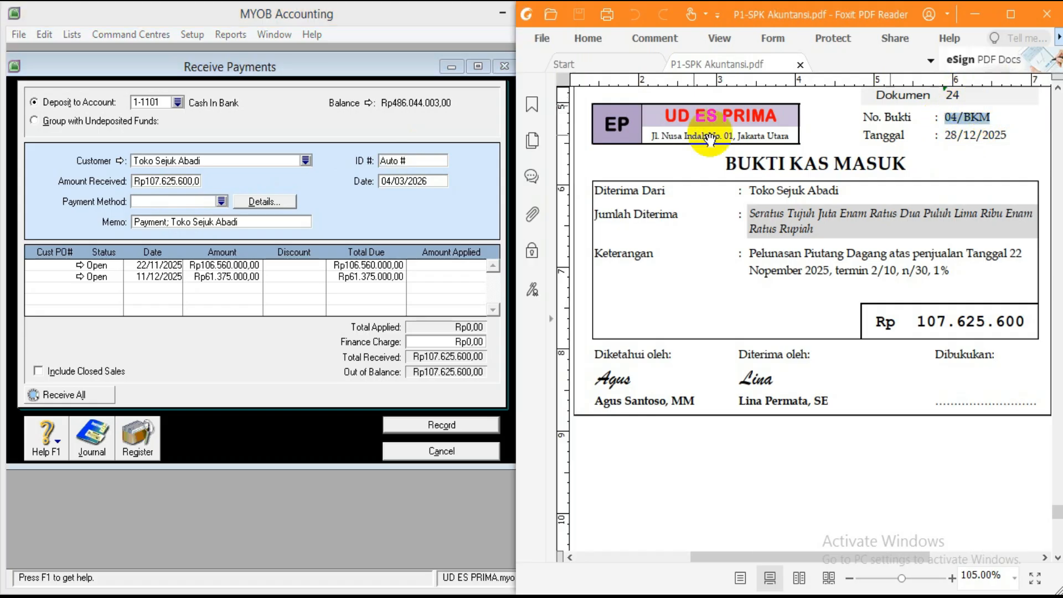
left_click(468, 182)
key("ctrl+v")
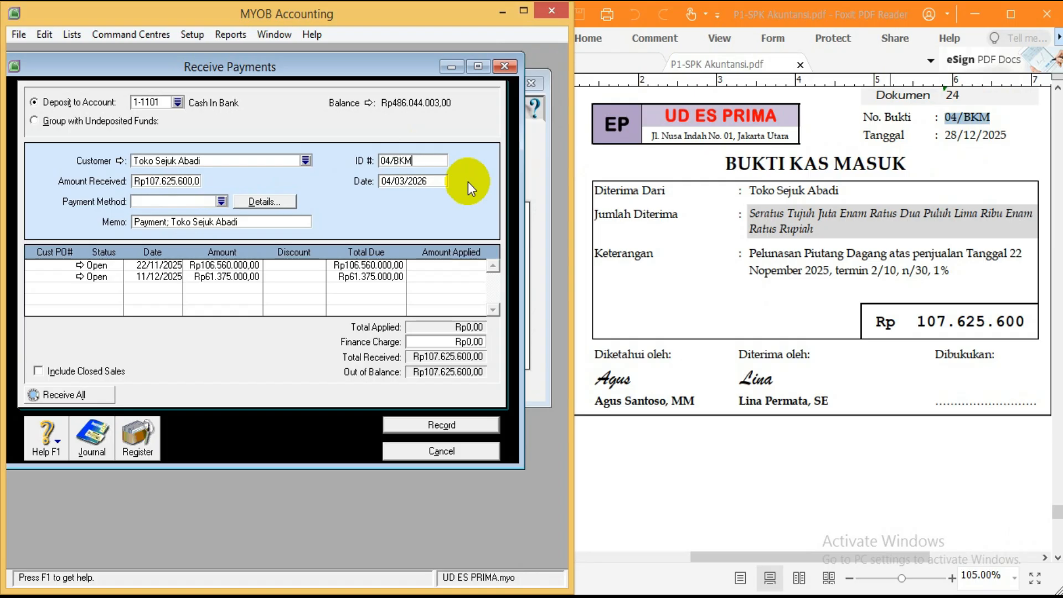
key("Tab")
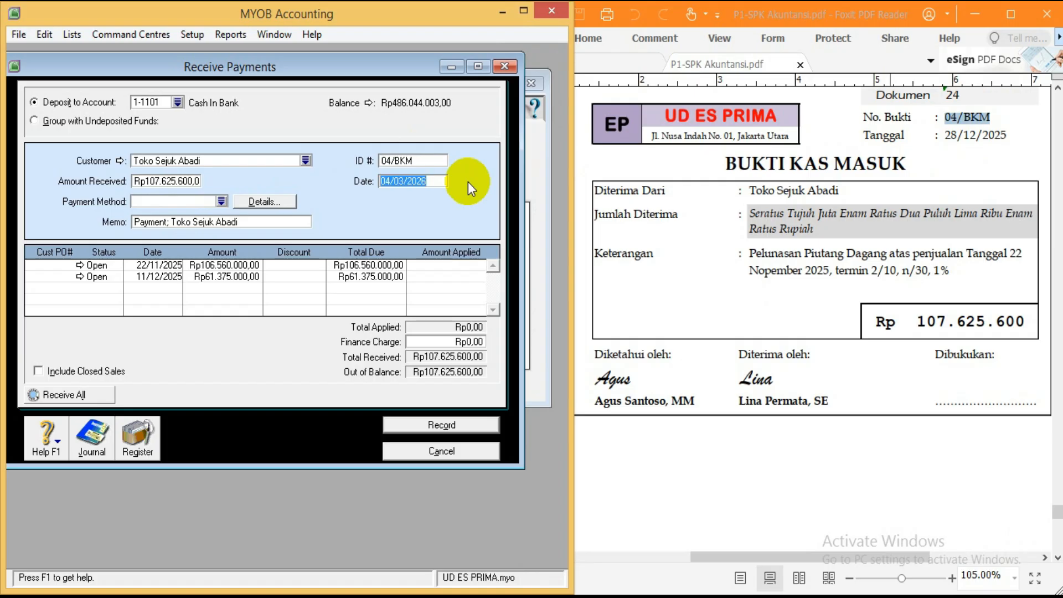
type("28/12")
type("/2025")
key("Tab")
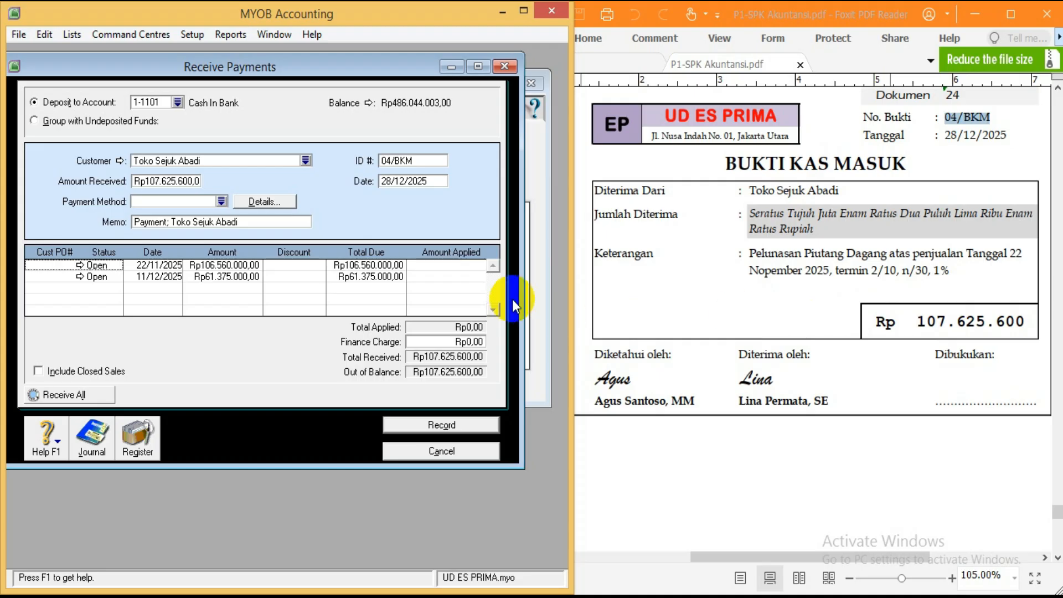
Step: Apply 106.560.000 to the invoice dated 22/11/2025 and assign the remaining 1.065.600 as a finance charge
left_click(473, 263)
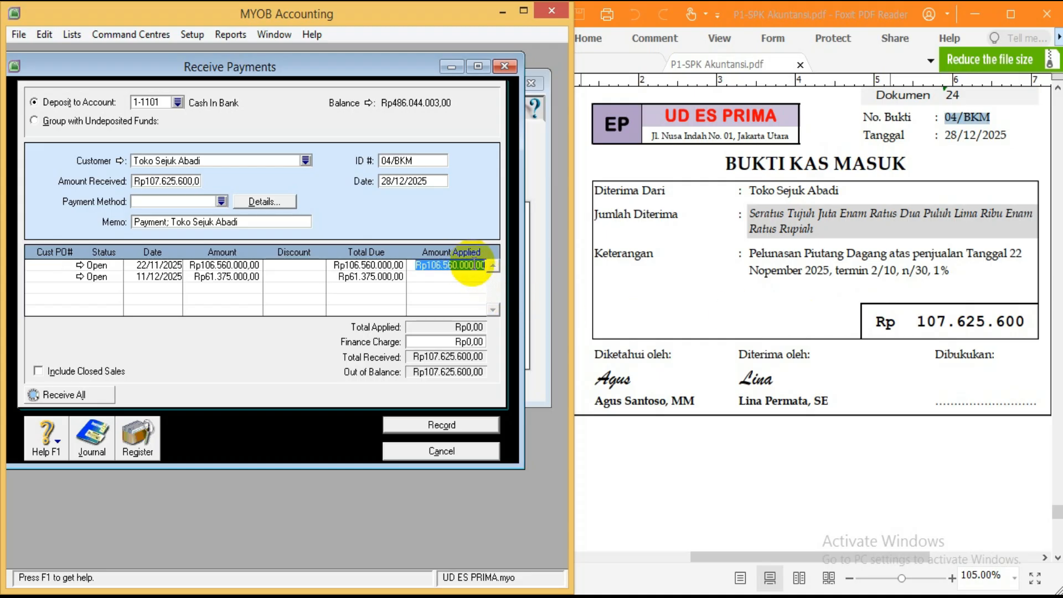
key("Tab")
key("Tab")
key("Tab")
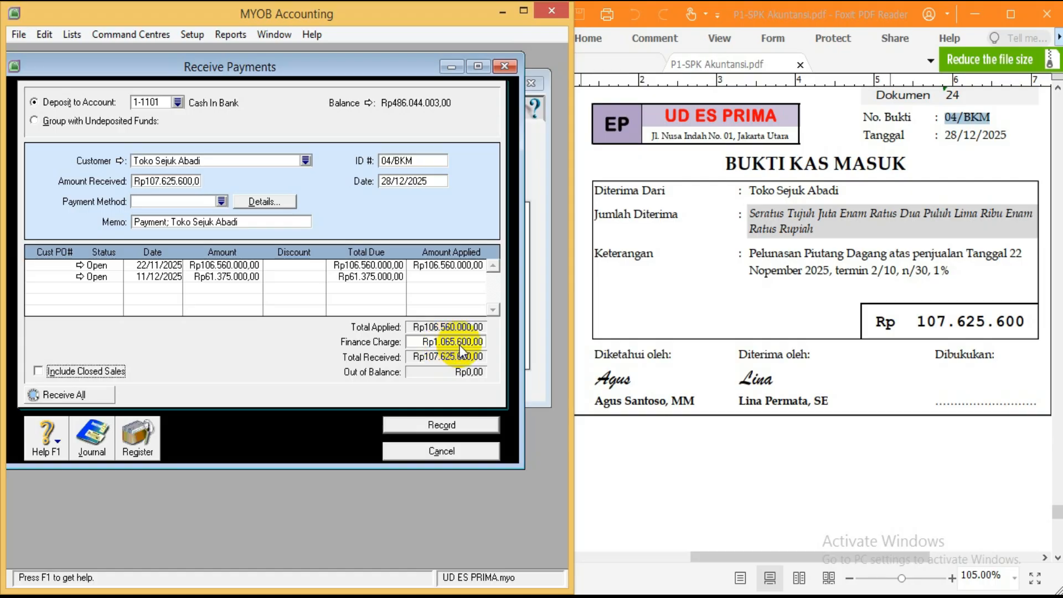
Step: Review the journal recap of the received payment and try to record the payment
key("ctrl+r")
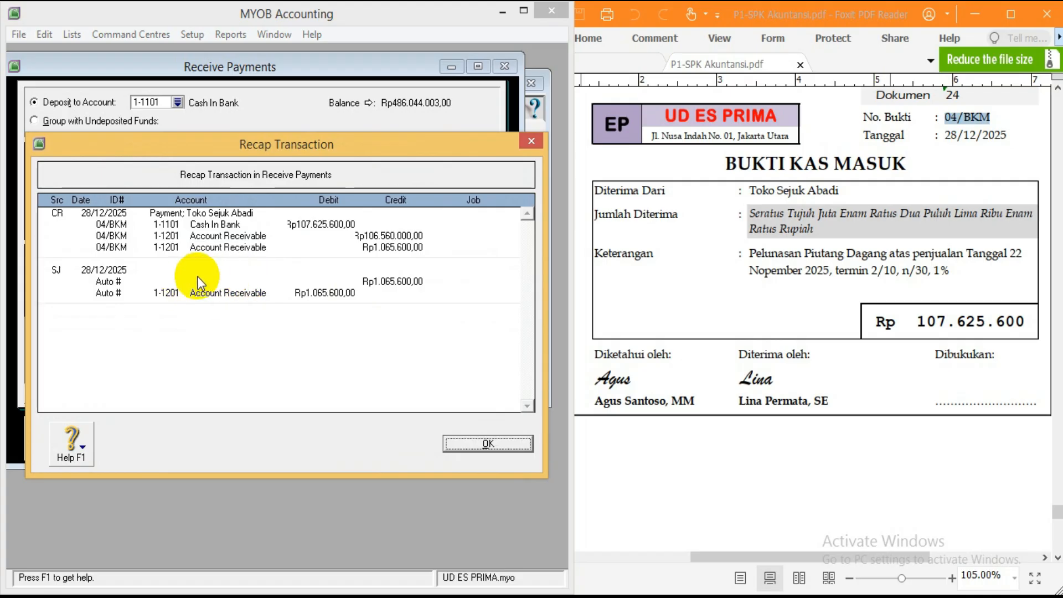
left_click(491, 445)
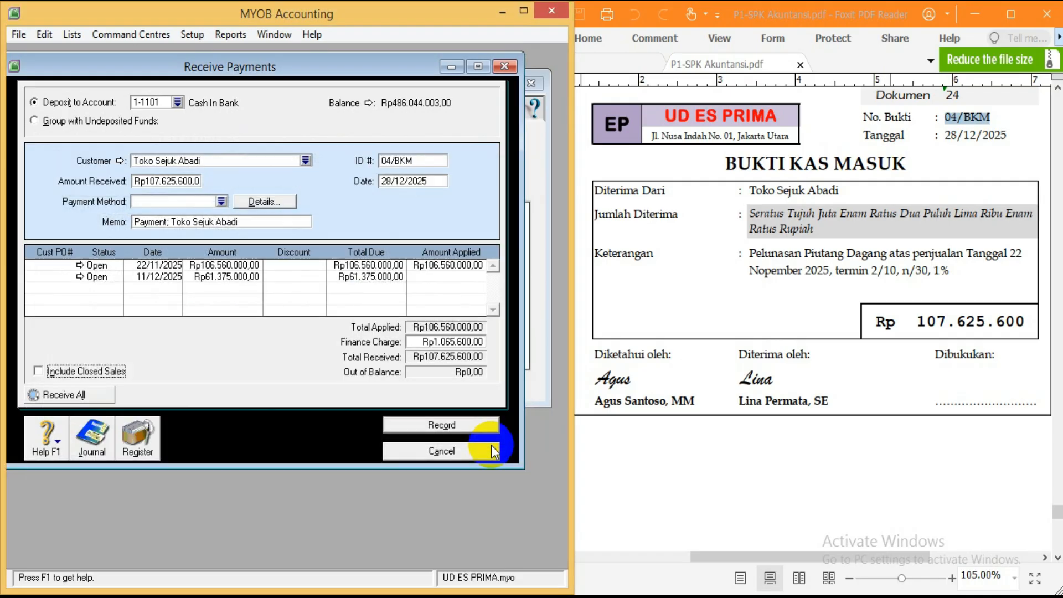
left_click(459, 425)
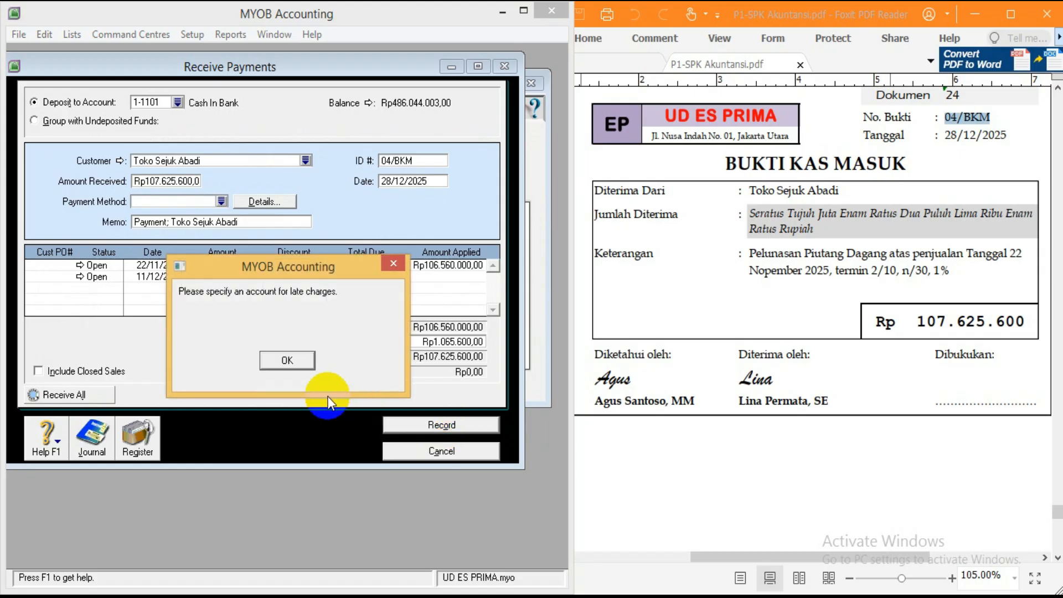
Step: Assign account 8-1102 Late Fees Collected as the linked income account for customer late charges
left_click(287, 358)
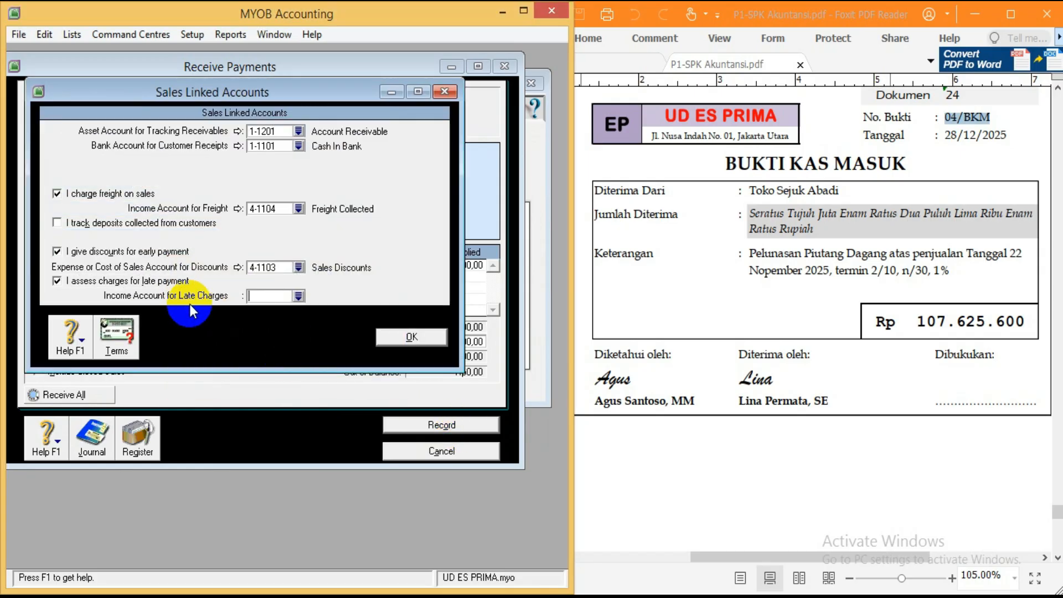
left_click(299, 297)
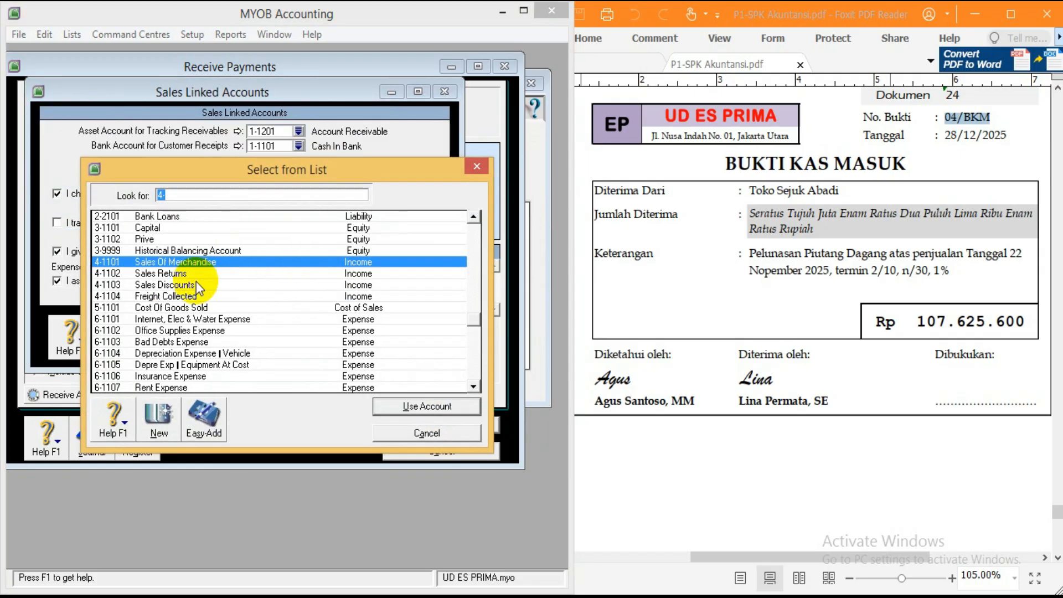
left_click(196, 285)
scroll(183, 332, "down", 3)
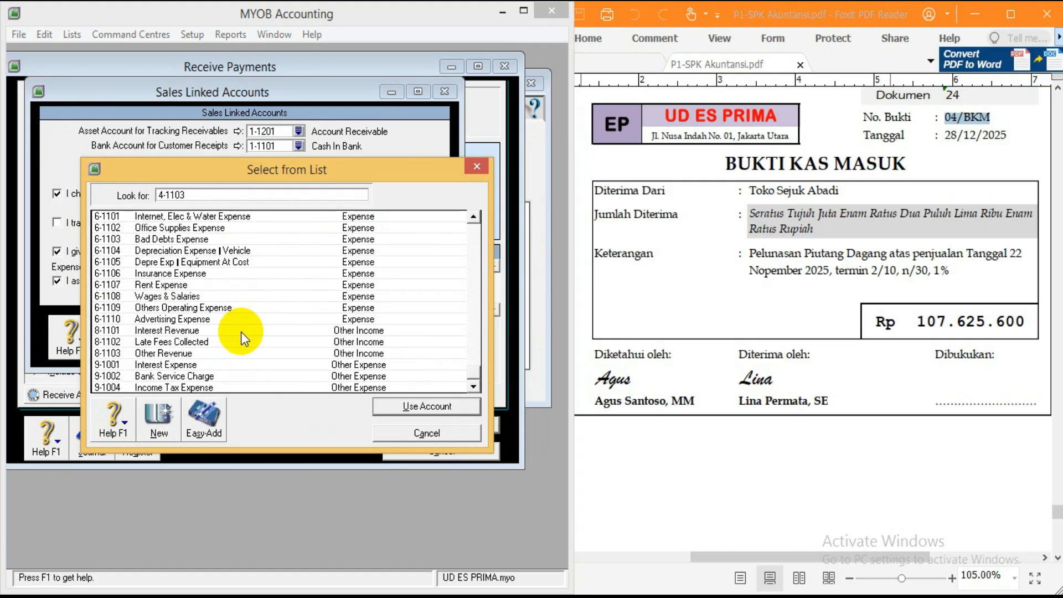
double_click(176, 342)
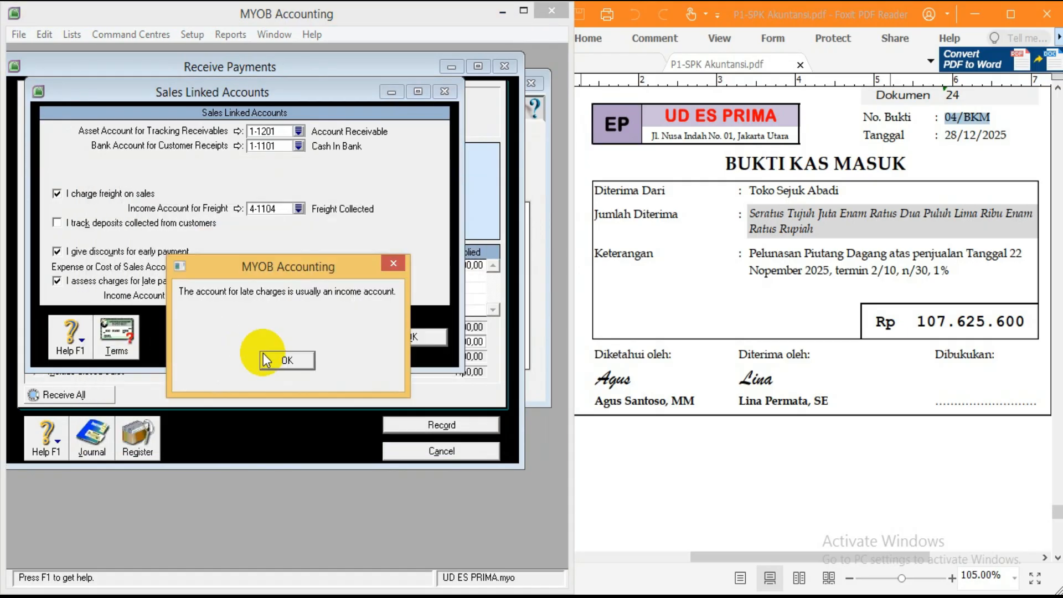
left_click(283, 359)
left_click(416, 338)
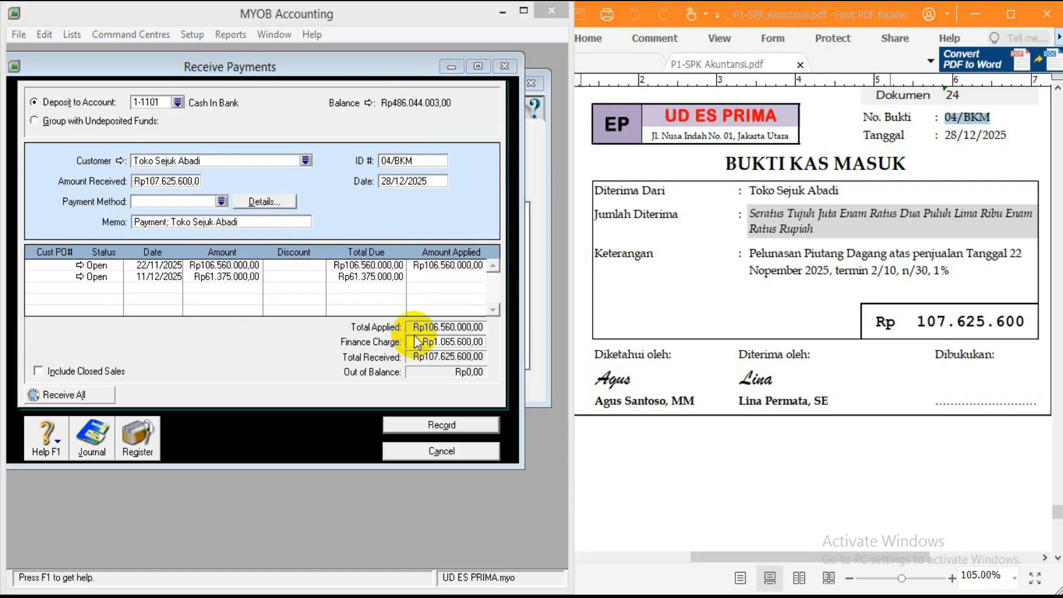
Step: Review the journal recap of receipt 04/BKM, record the payment and close the payment form
key("ctrl+r")
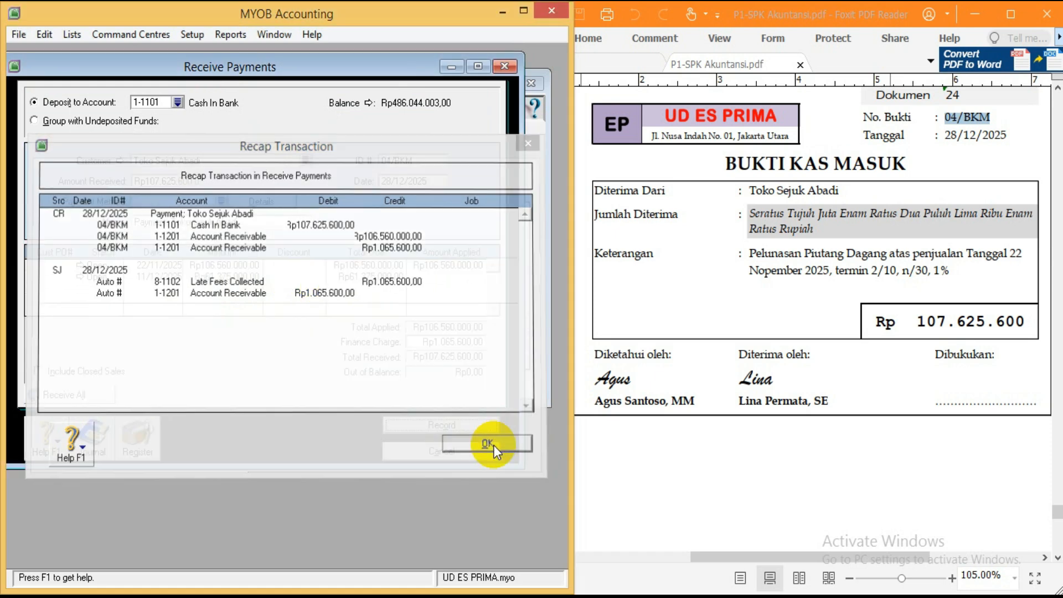
left_click(487, 444)
left_click(478, 426)
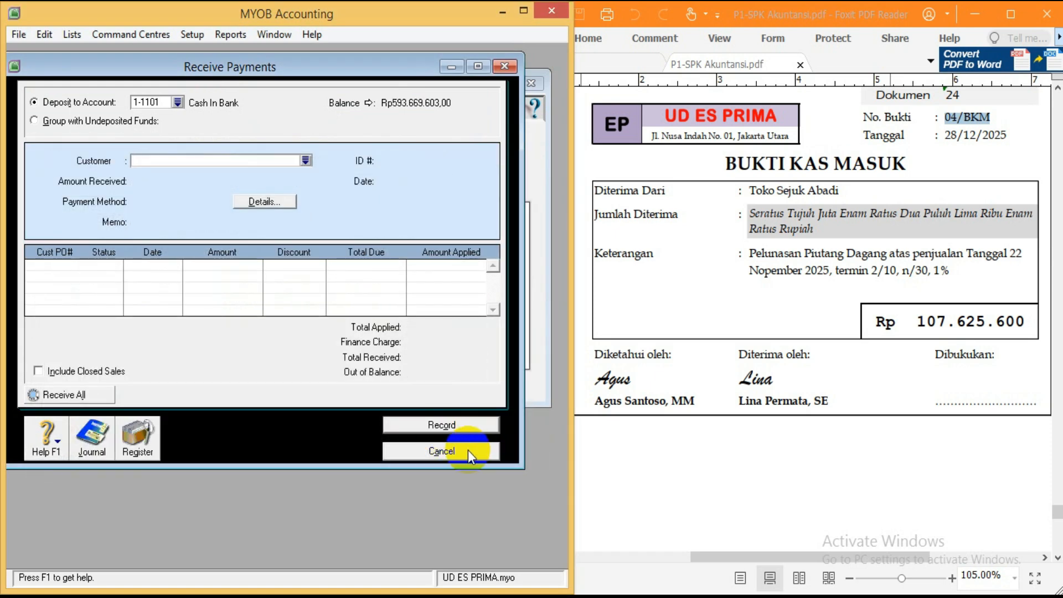
left_click(467, 451)
Step: Start a new customer payment for document 25, choosing Toko Frostora and setting the amount received to 138.750.000
left_click(775, 443)
scroll(746, 408, "down", 3)
scroll(747, 408, "down", 9)
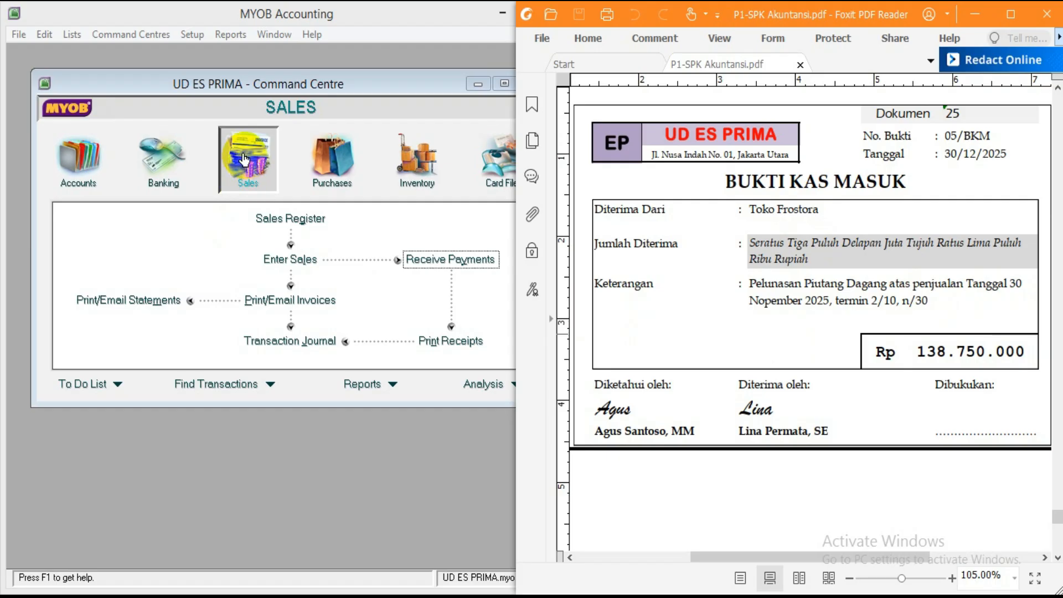
left_click(461, 258)
left_click_drag(273, 111, 227, 75)
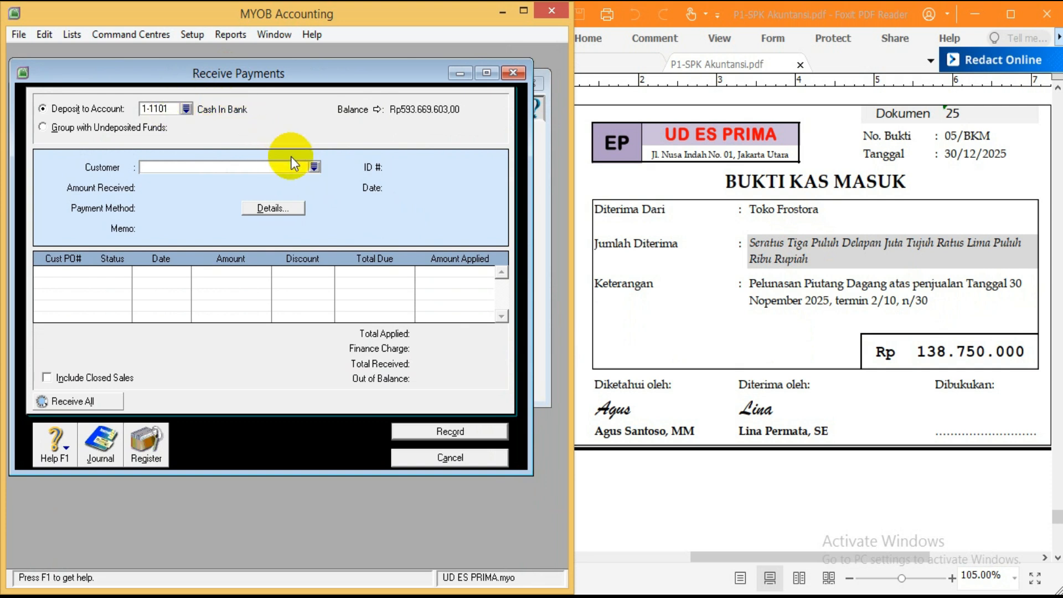
left_click(315, 168)
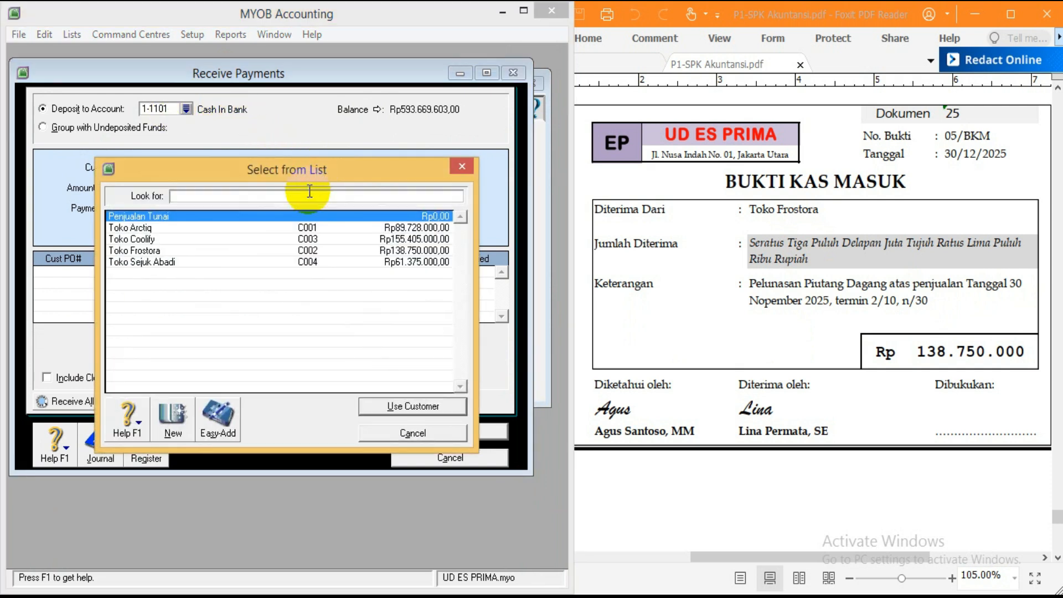
double_click(159, 256)
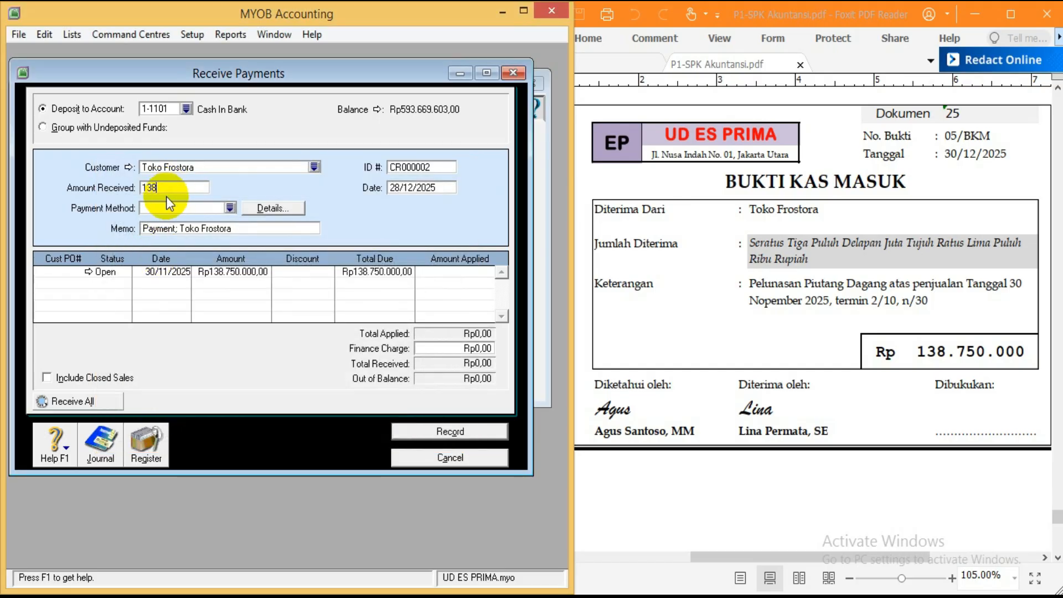
type("138.750.000")
key("Tab")
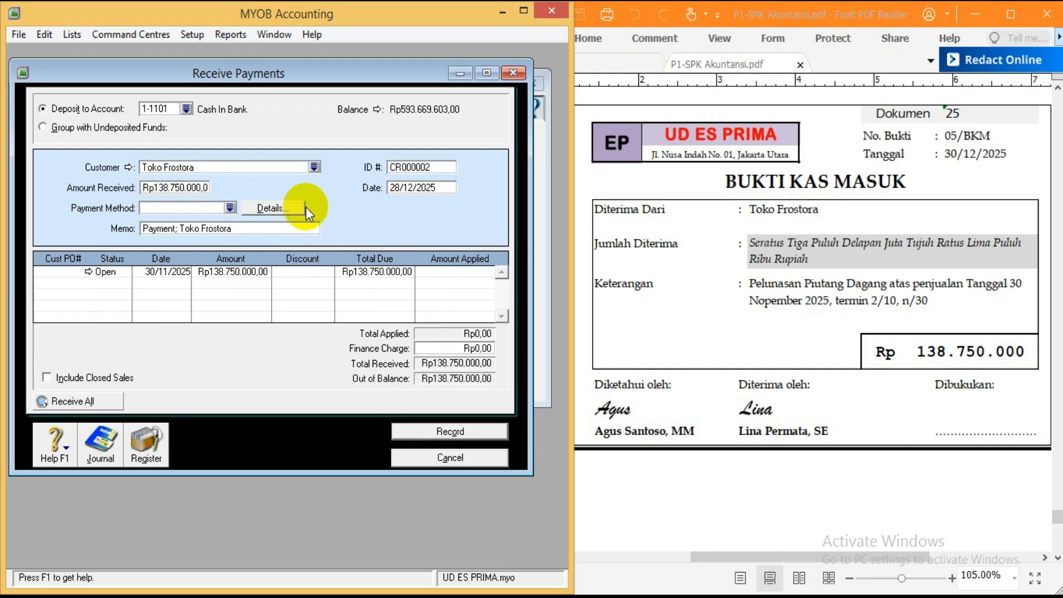
Step: Copy receipt number 05/BKM from the PDF into the payment's ID and set its date to 30/12/2025
left_click(430, 168)
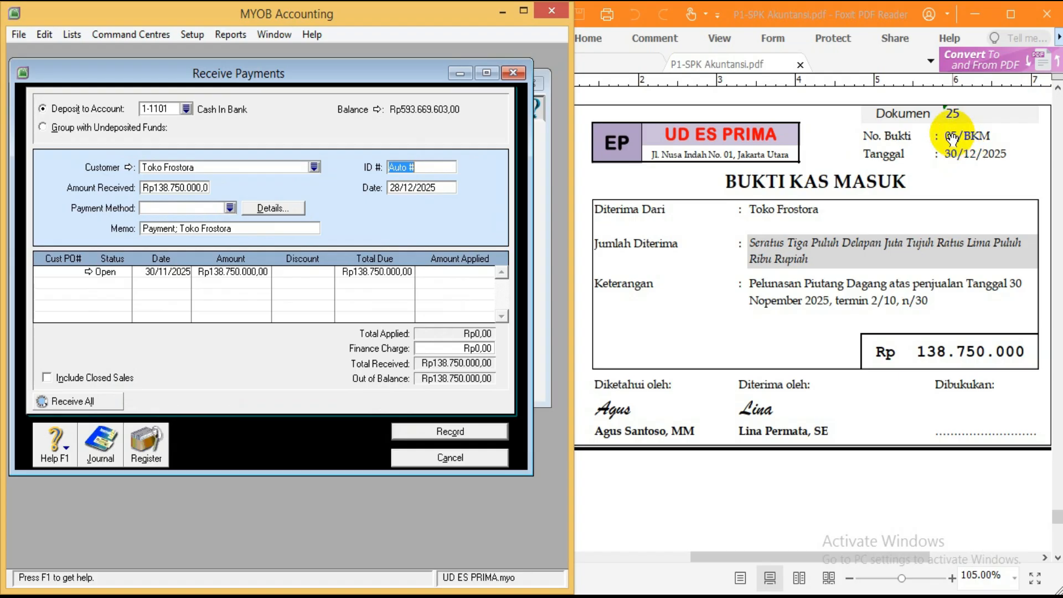
left_click_drag(948, 133, 995, 132)
key("ctrl+c")
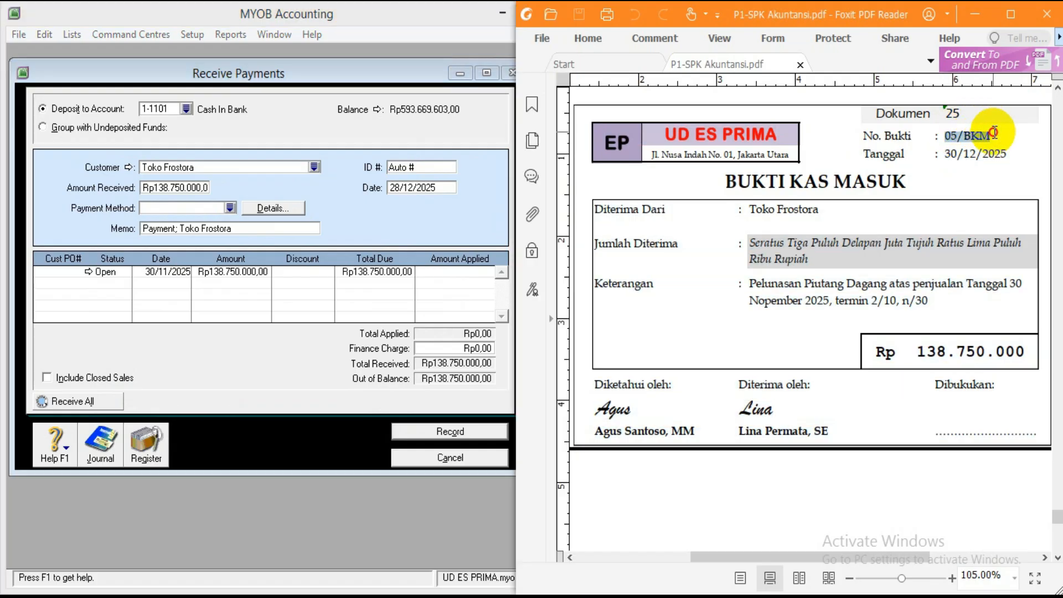
left_click(498, 175)
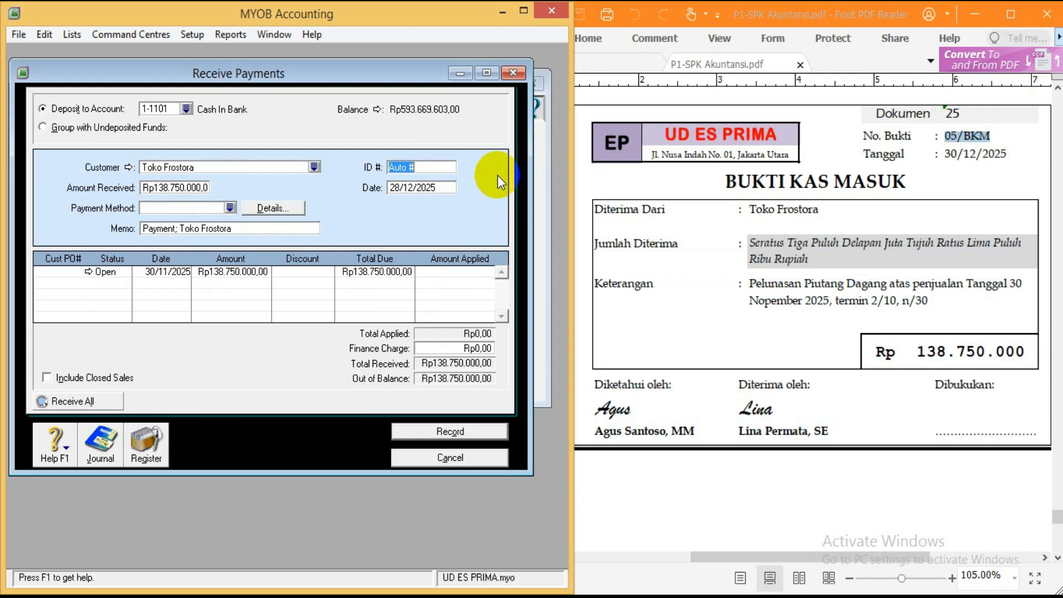
key("ctrl+v")
key("Tab")
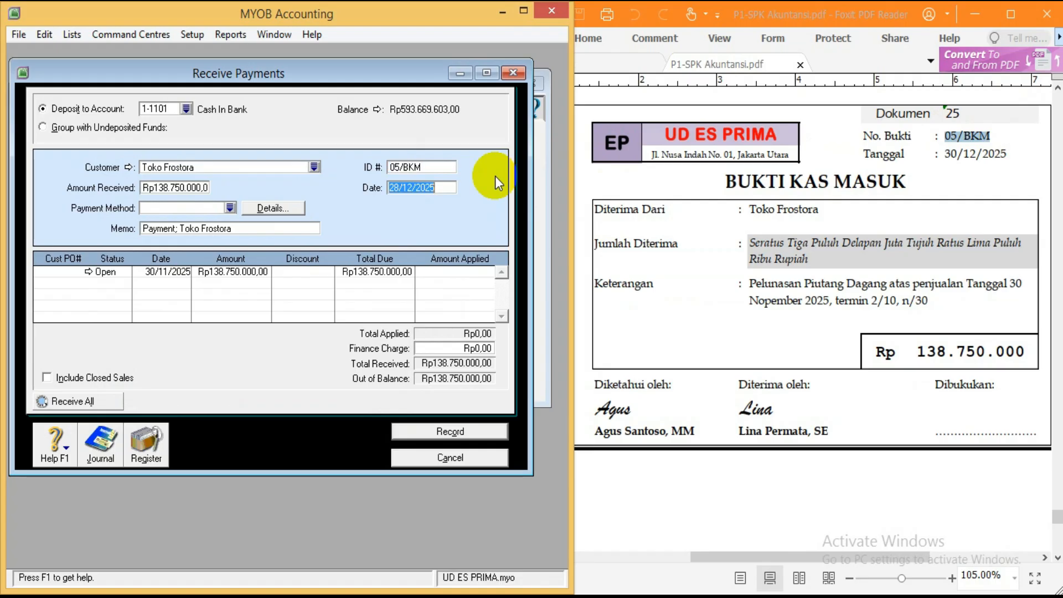
type("30/12/2025")
key("Tab")
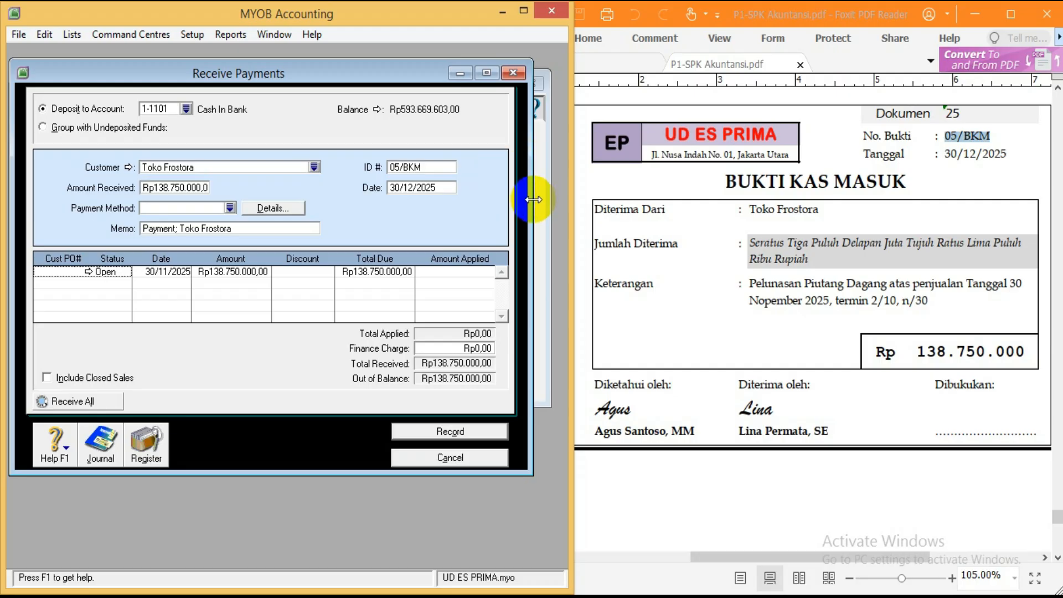
Step: Apply 138.750.000 to the invoice dated 30/11/2025, record the payment and close the payment form
left_click(476, 271)
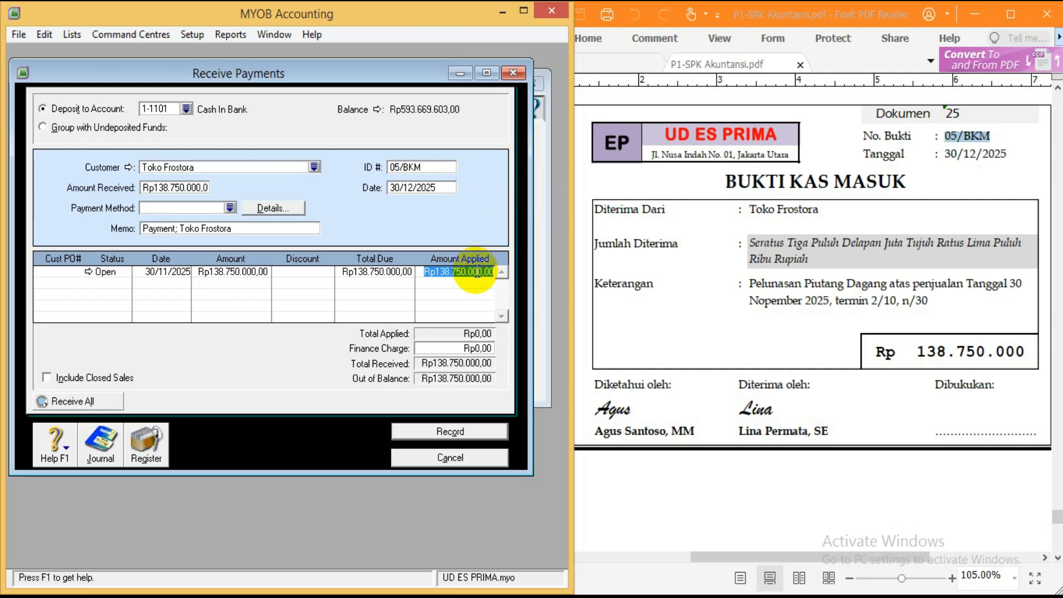
key("Tab")
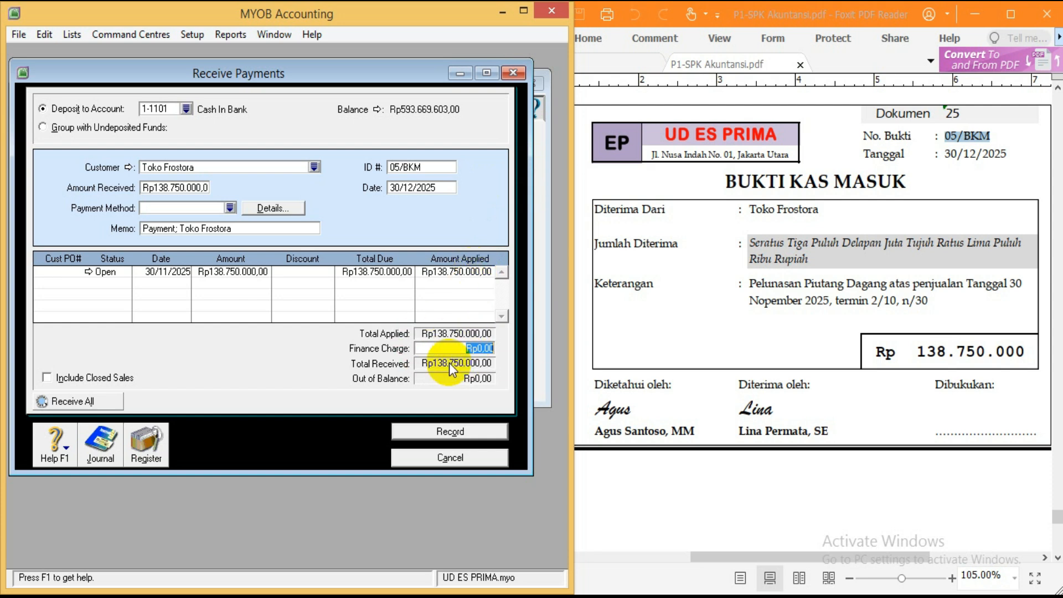
left_click(438, 429)
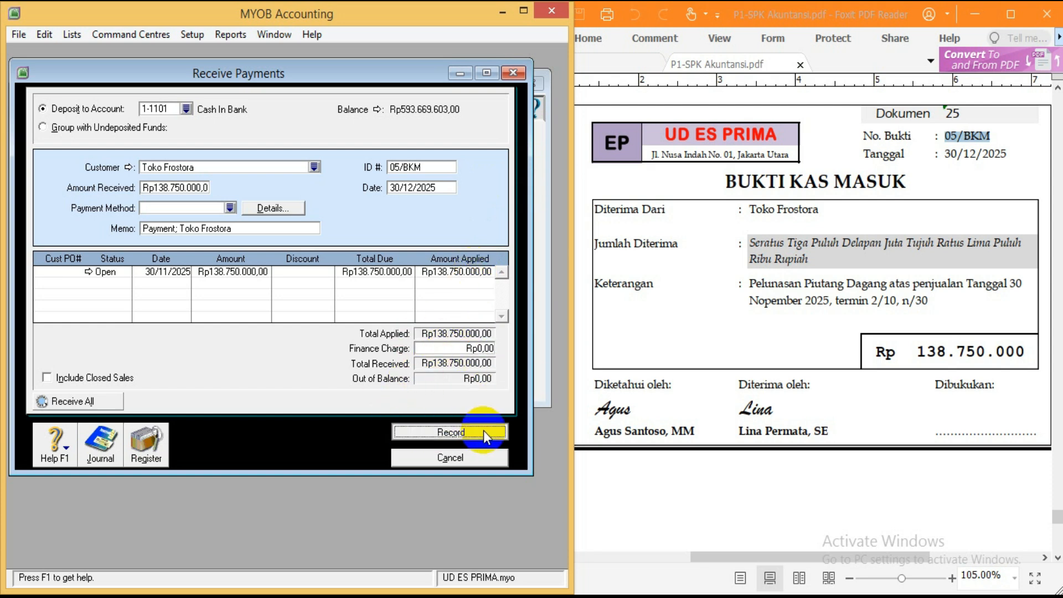
left_click(477, 455)
Step: Bring memorial document 26 into view in the PDF and open a new general journal entry
left_click(739, 404)
scroll(739, 404, "down", 10)
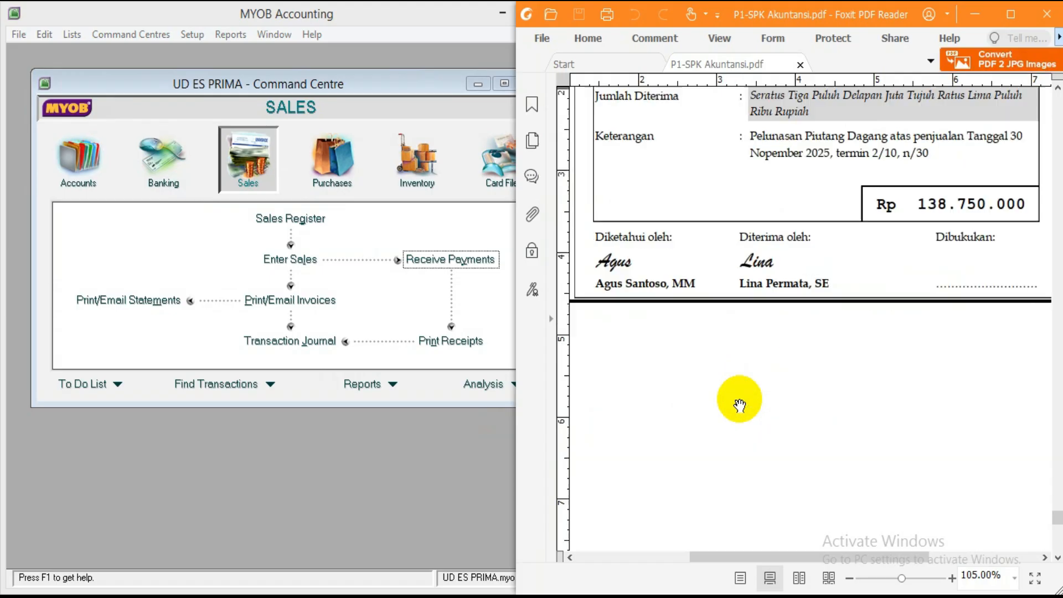
scroll(739, 407, "down", 5)
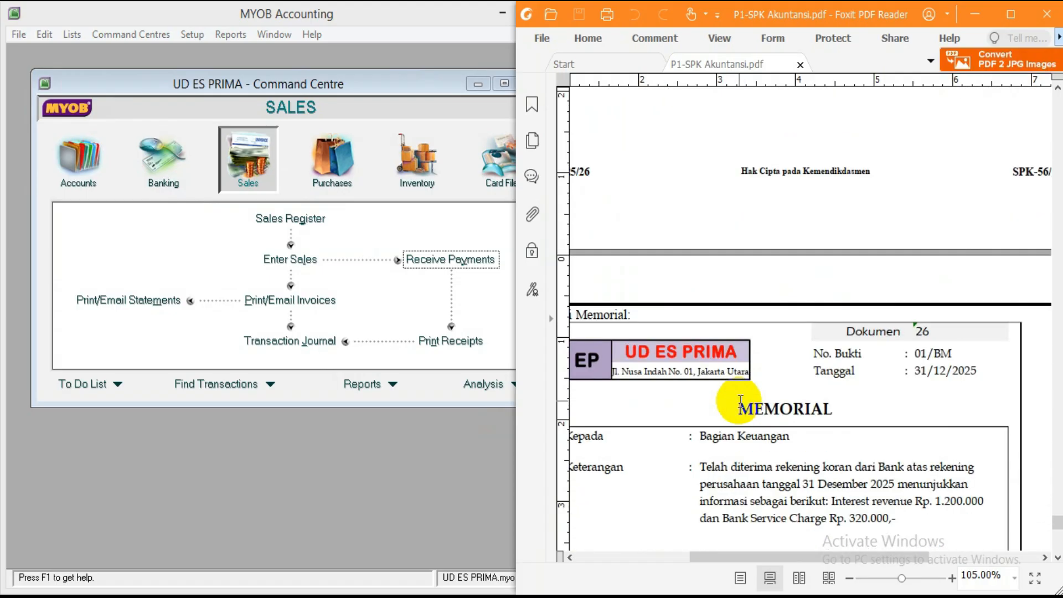
left_click_drag(782, 556, 761, 556)
scroll(840, 418, "down", 1)
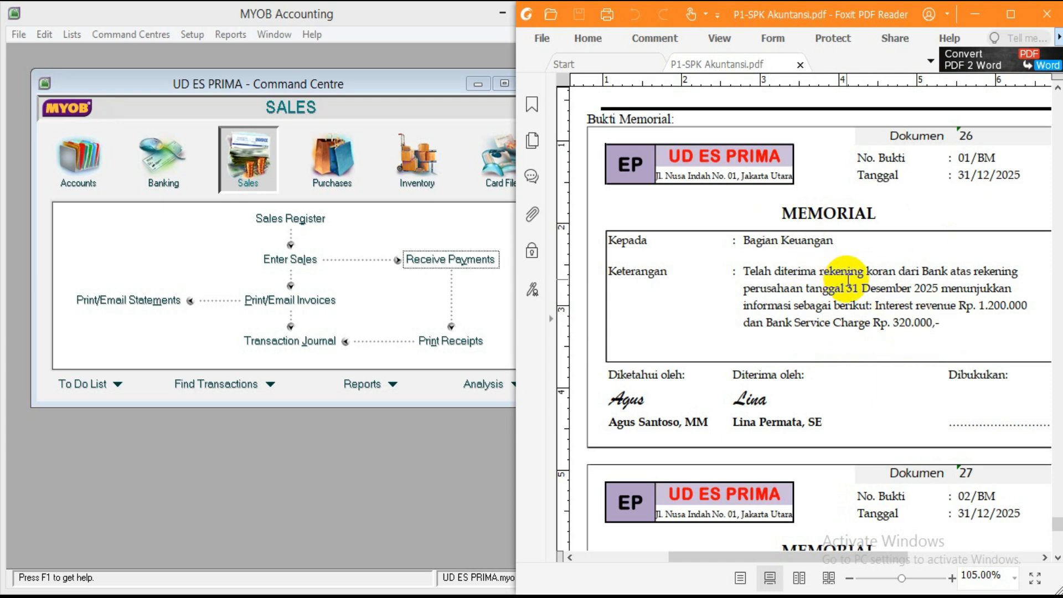
left_click(83, 161)
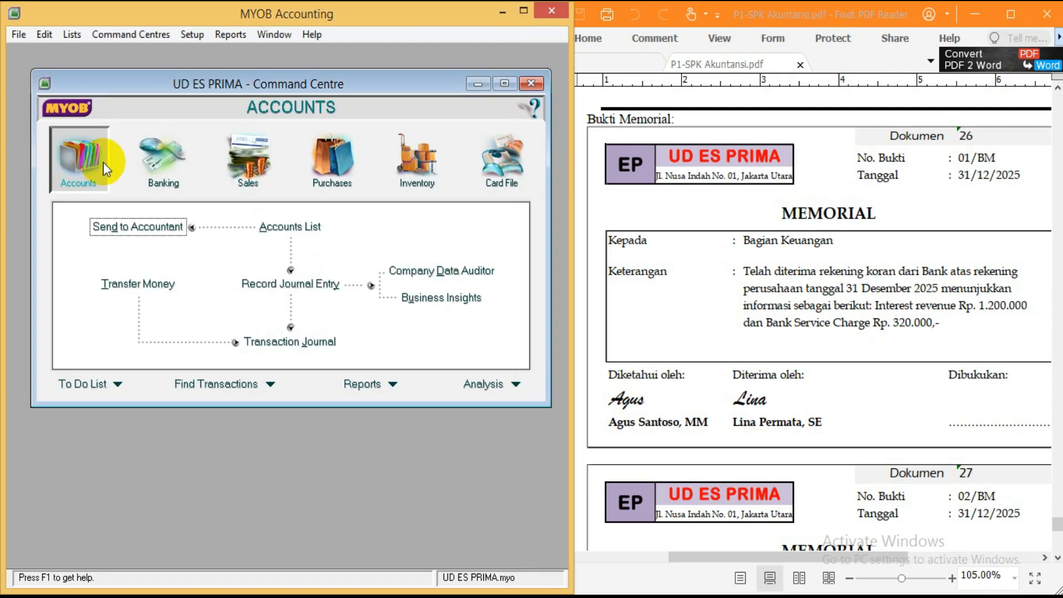
left_click(318, 283)
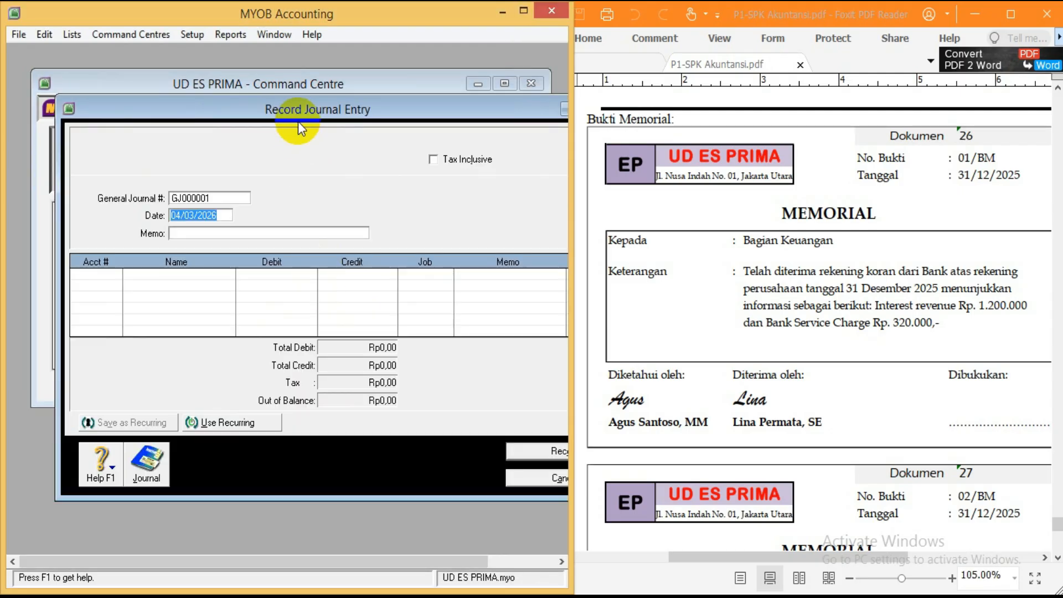
left_click_drag(297, 109, 242, 69)
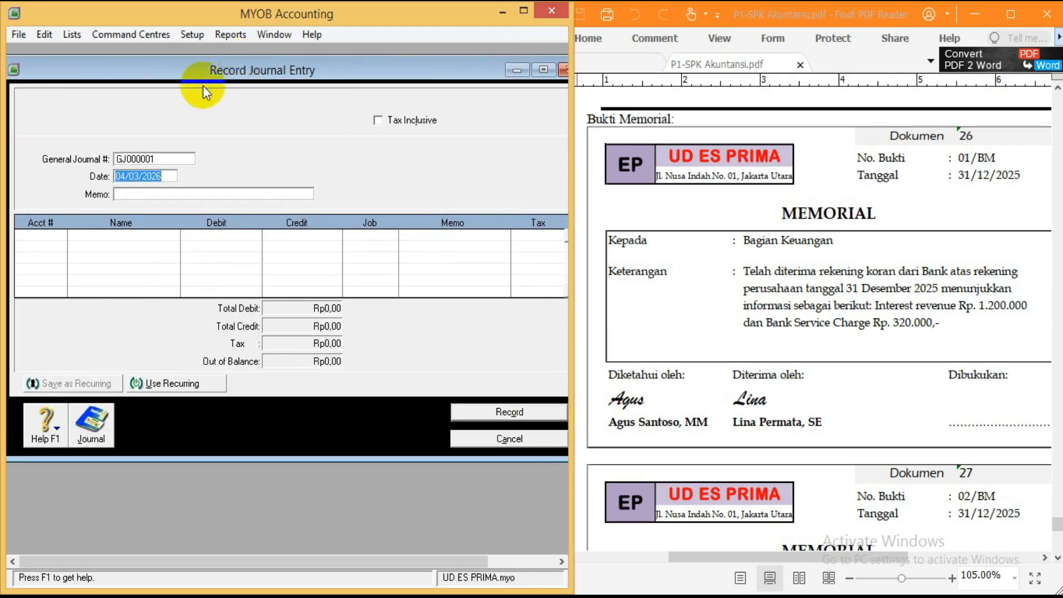
Step: Copy voucher number 01/BM from the PDF into the general journal number and set the date to 31/12/2025
left_click(156, 158)
left_click_drag(960, 158, 997, 159)
left_click(994, 127)
left_click(250, 145)
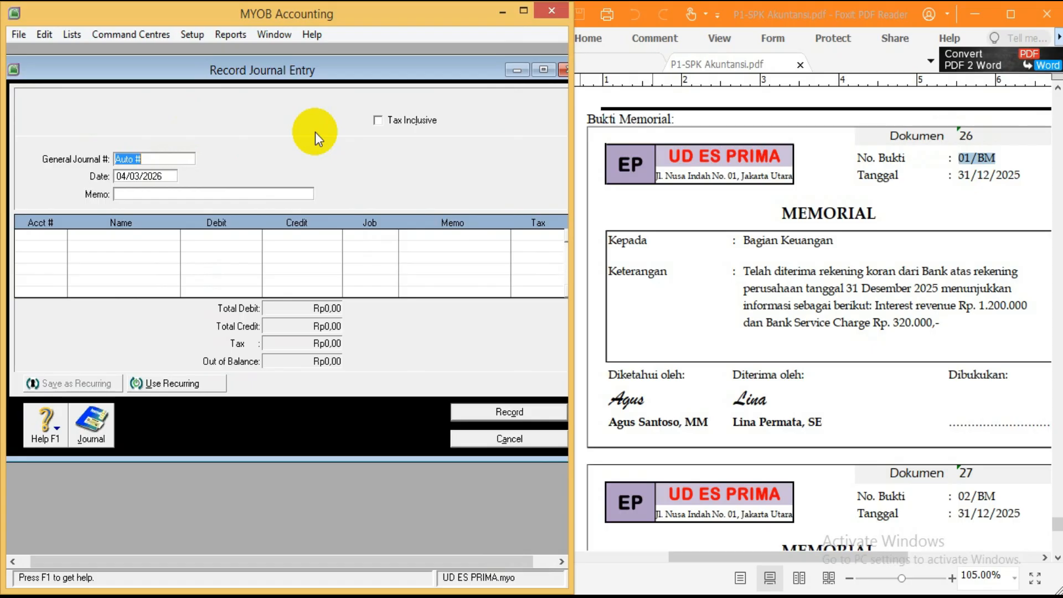
key("ctrl+v")
key("Tab")
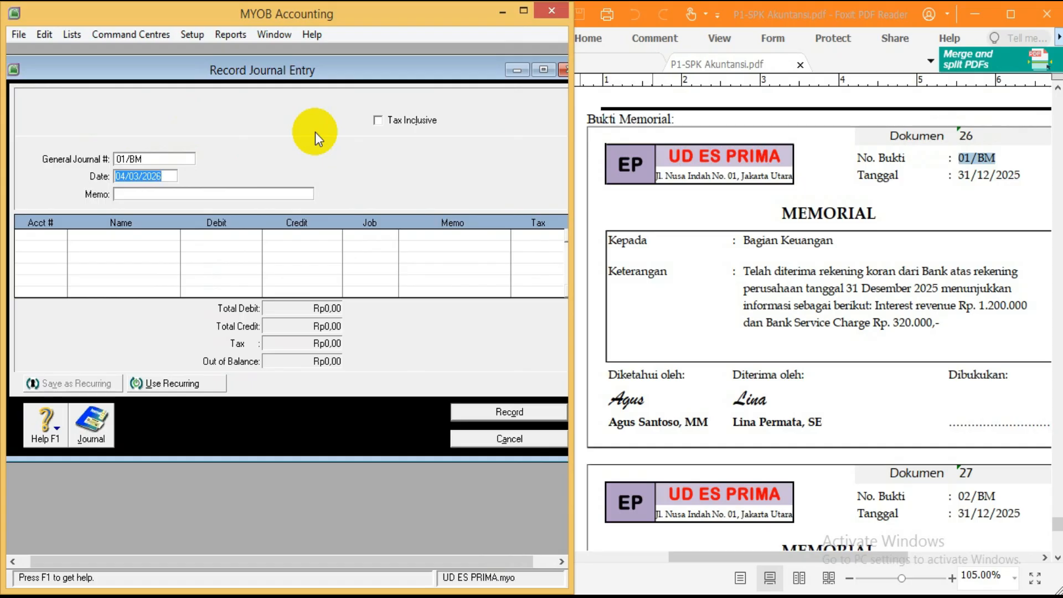
type("31/12/2025")
key("Tab")
Step: Enter the journal memo "Penyesuaian rekening koran bank"
type("Penyesuaia")
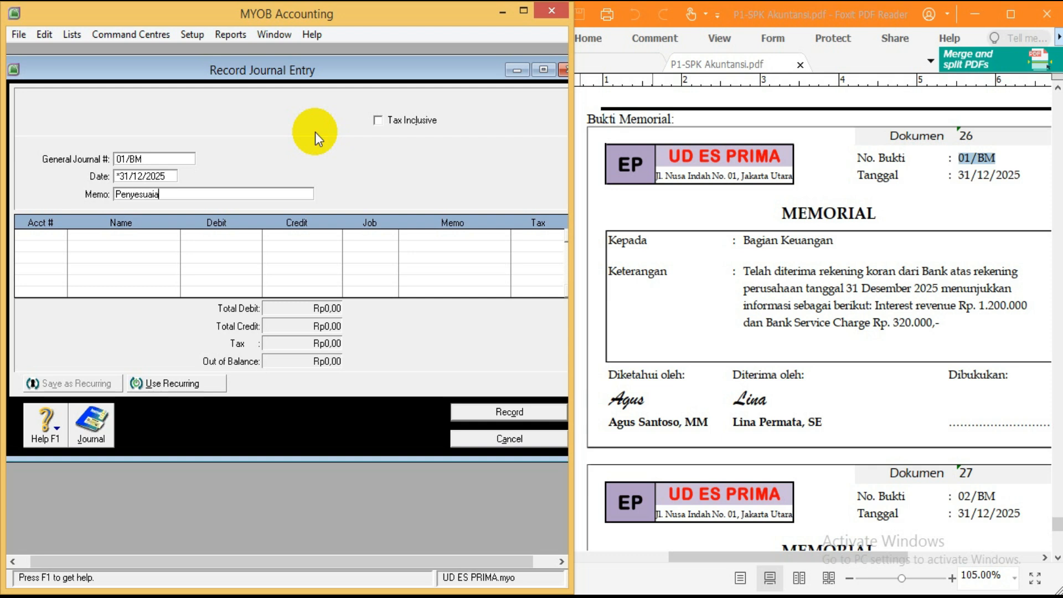
type("n rekening oran")
key("BackSpace")
key("BackSpace")
key("BackSpace")
key("BackSpace")
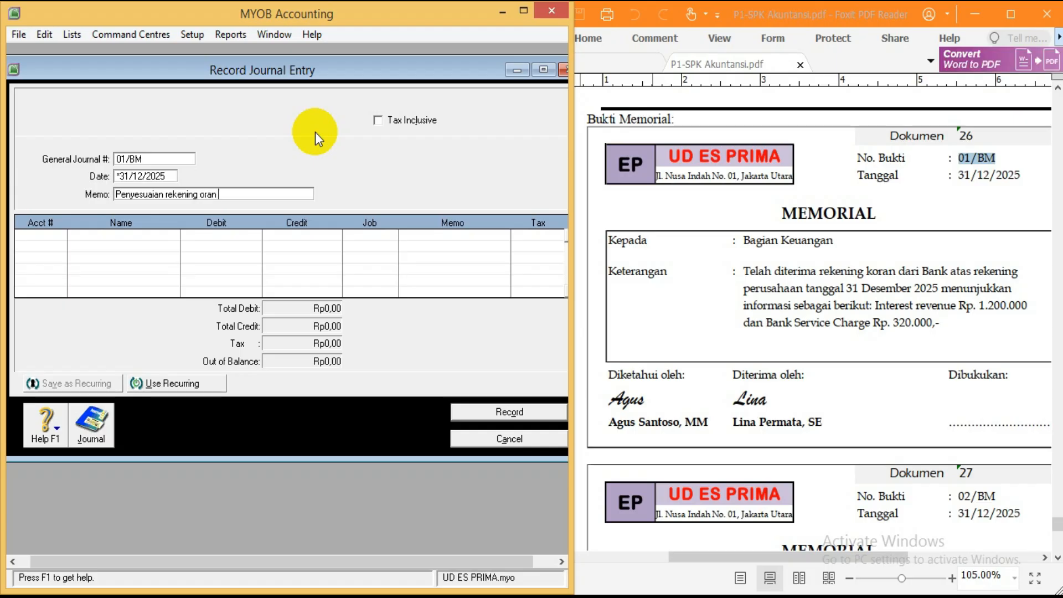
type("koran bank")
key("Tab")
Step: Add account 1-1101 Cash In Bank as the first journal line with a debit of 1.200.000
key("Tab")
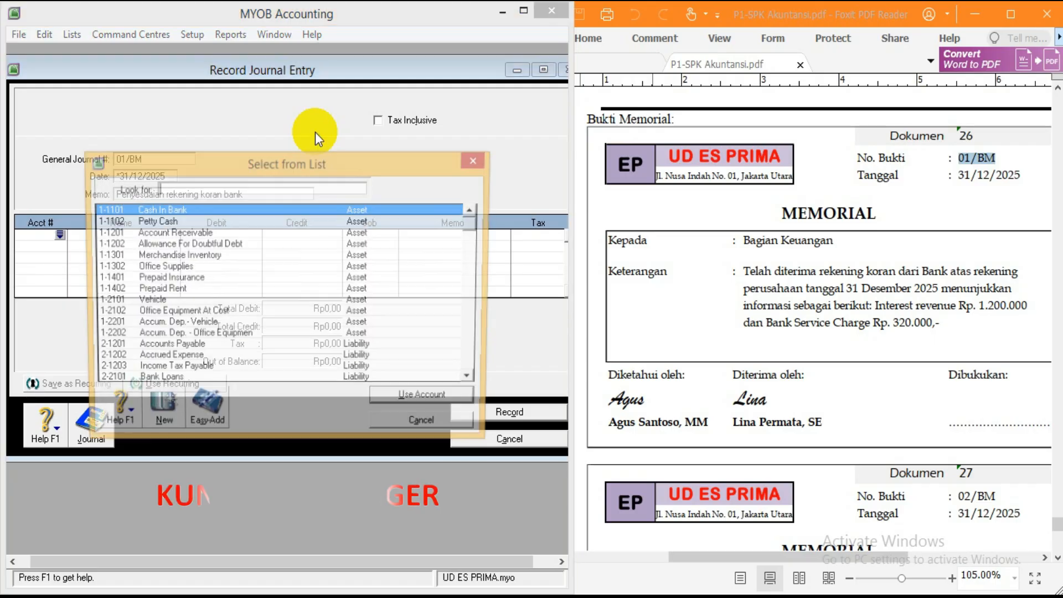
key("Return")
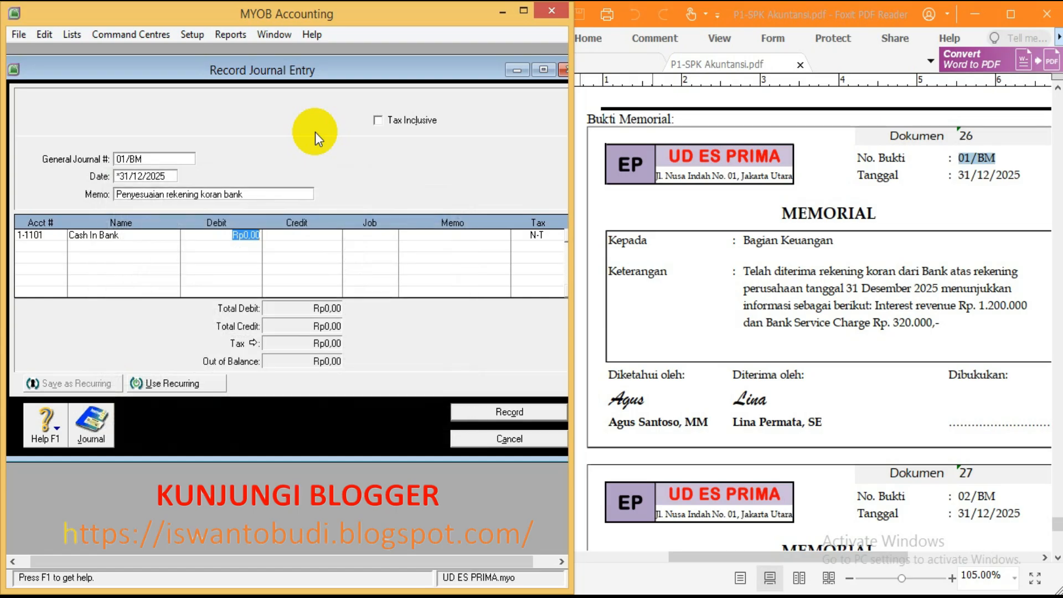
type("1200000")
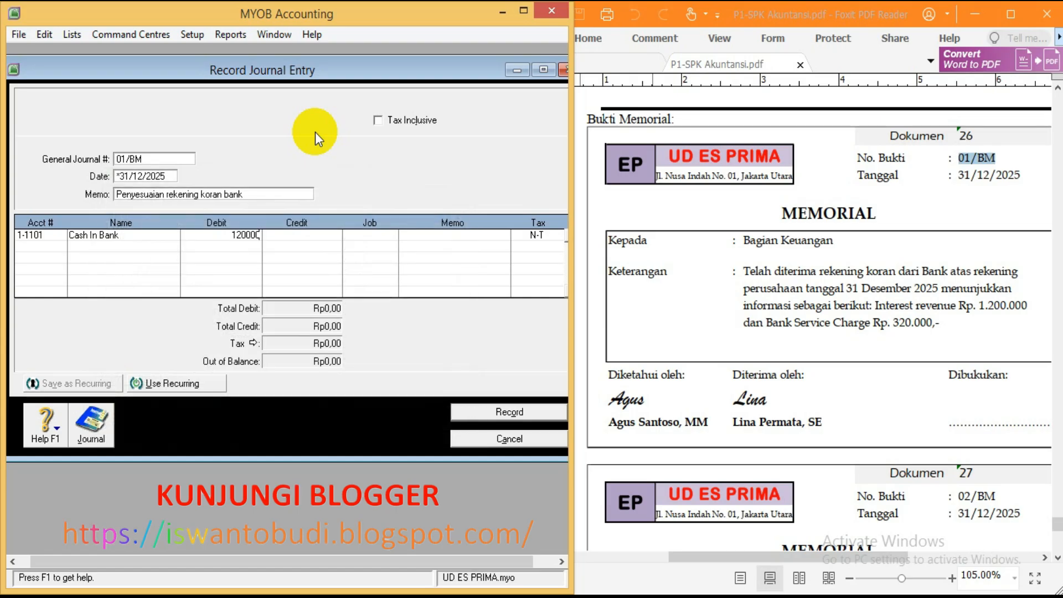
Step: Add account 8-1101 Interest Revenue as the second journal line with a credit of 1.200.000
key("Return")
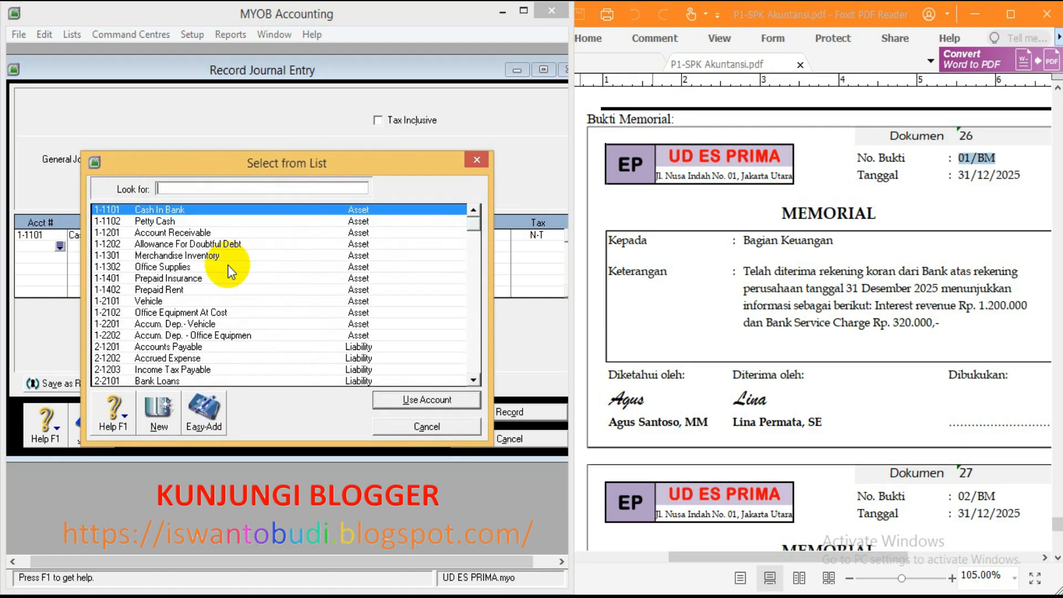
type("1-1401")
scroll(232, 299, "down", 10)
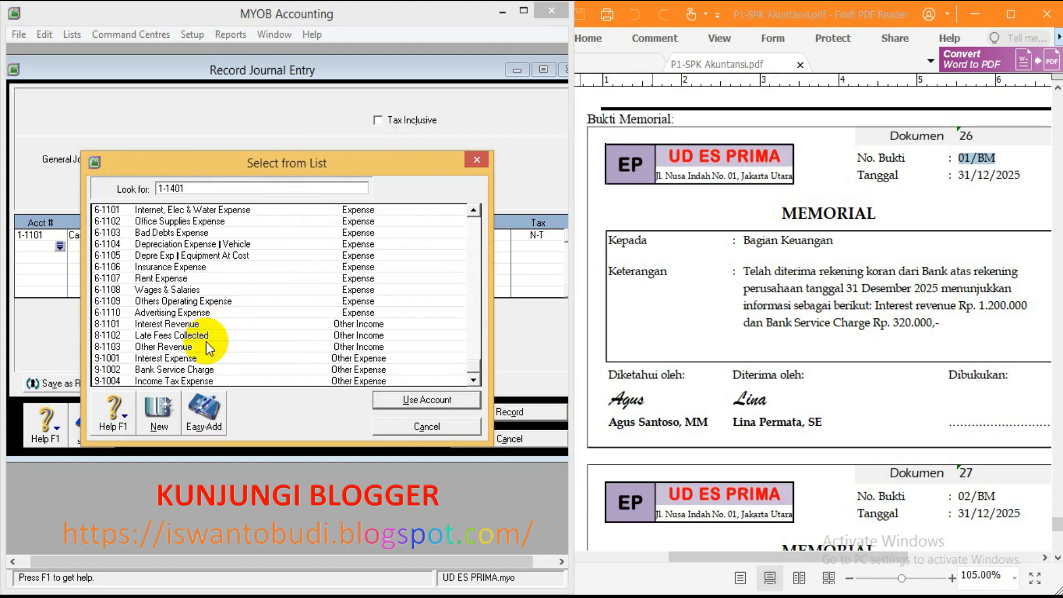
double_click(178, 324)
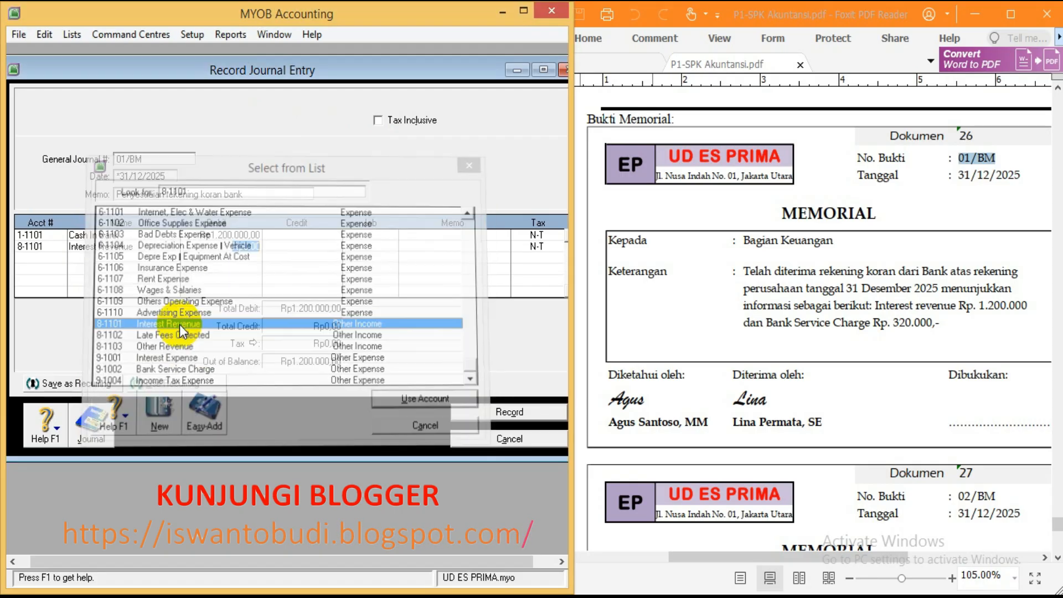
key("Return")
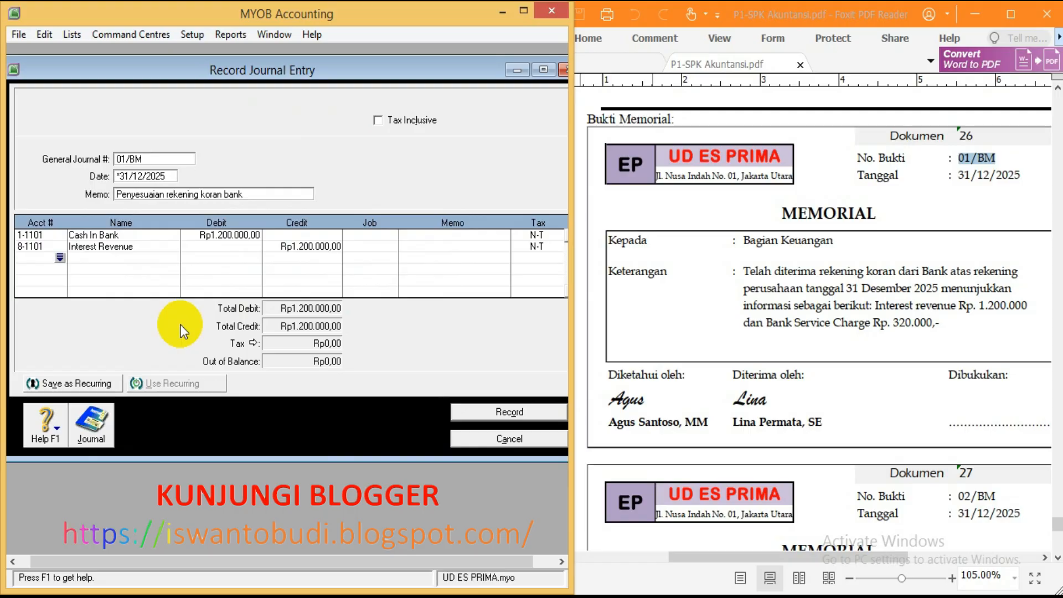
Step: Add account 9-1002 Bank Service Charge as the third journal line with a debit of 320.000
key("Return")
type("1-2201")
scroll(174, 363, "down", 10)
double_click(176, 369)
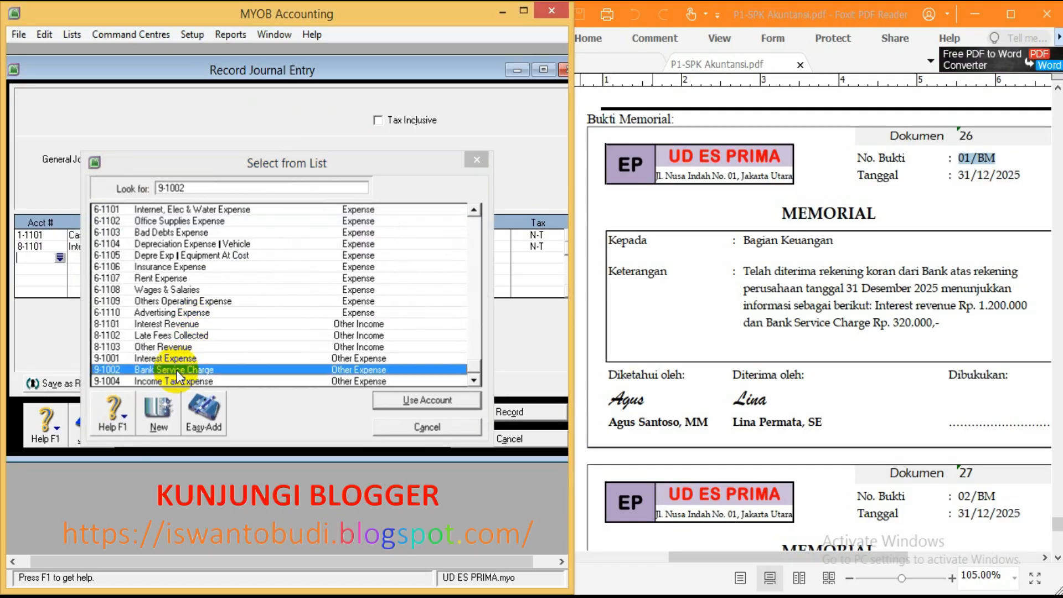
type("320000")
key("Tab")
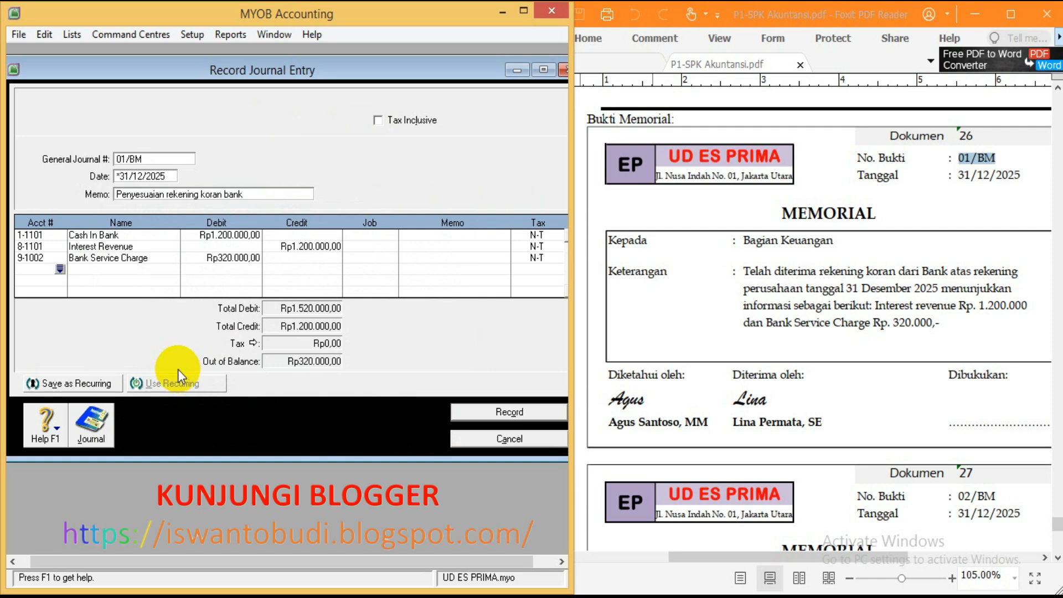
Step: Add account 1-1101 Cash In Bank as the fourth line with a credit of 320.000 and record the journal entry
key("Tab")
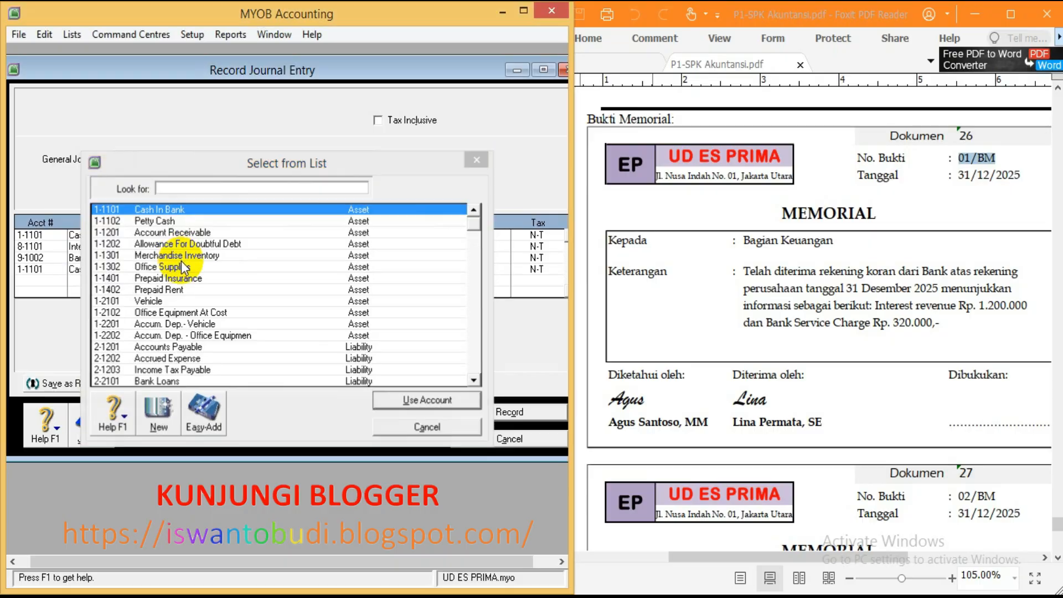
key("Return")
key("Tab")
key("Tab")
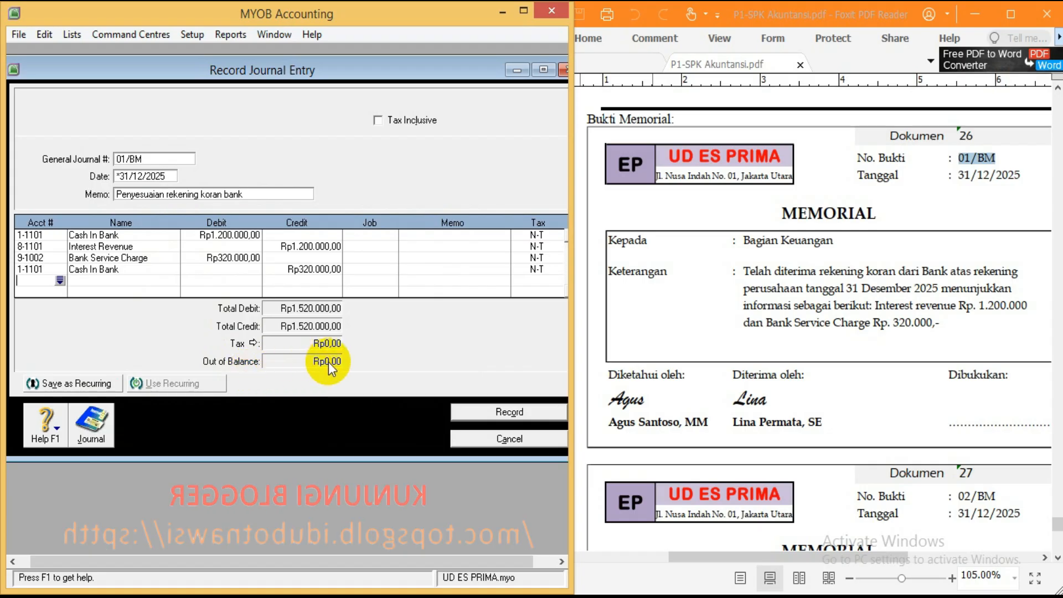
left_click(510, 412)
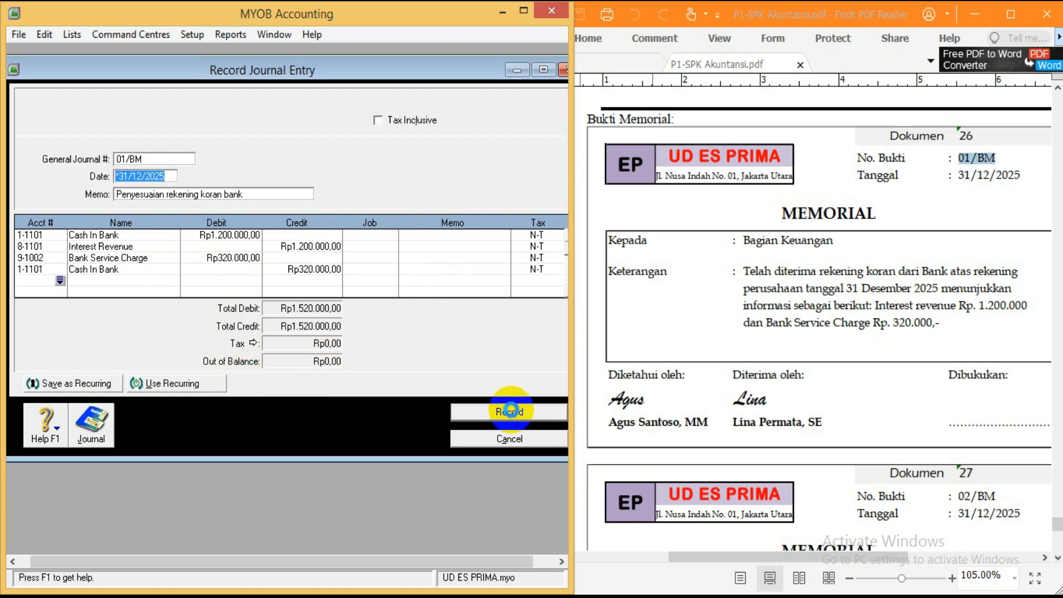
Step: Copy voucher number 02/BM from memorial document 27 in the PDF into the new entry's general journal number
left_click(857, 376)
scroll(857, 377, "down", 7)
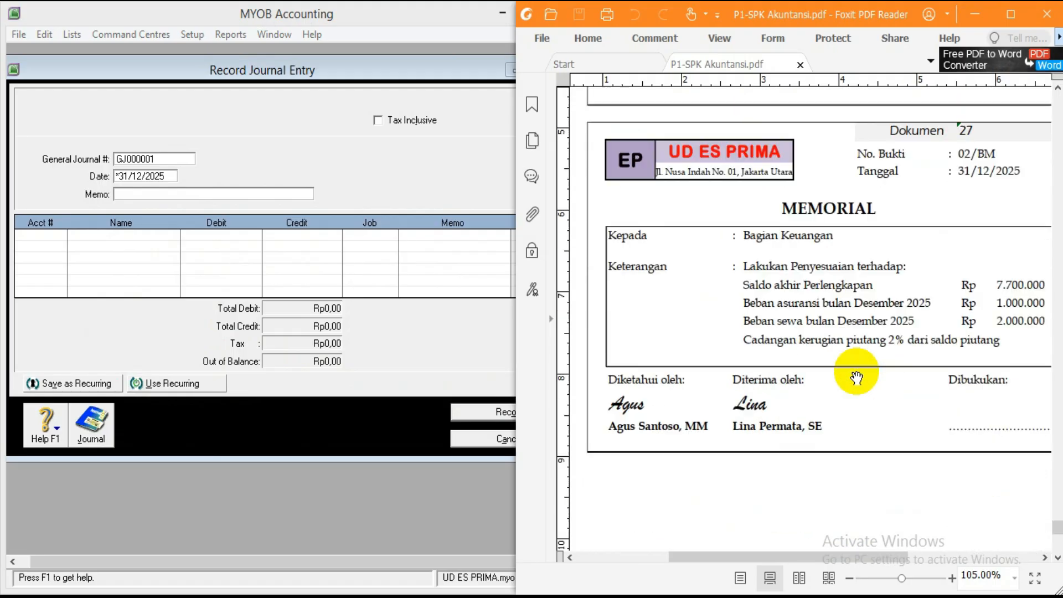
scroll(855, 372, "up", 1)
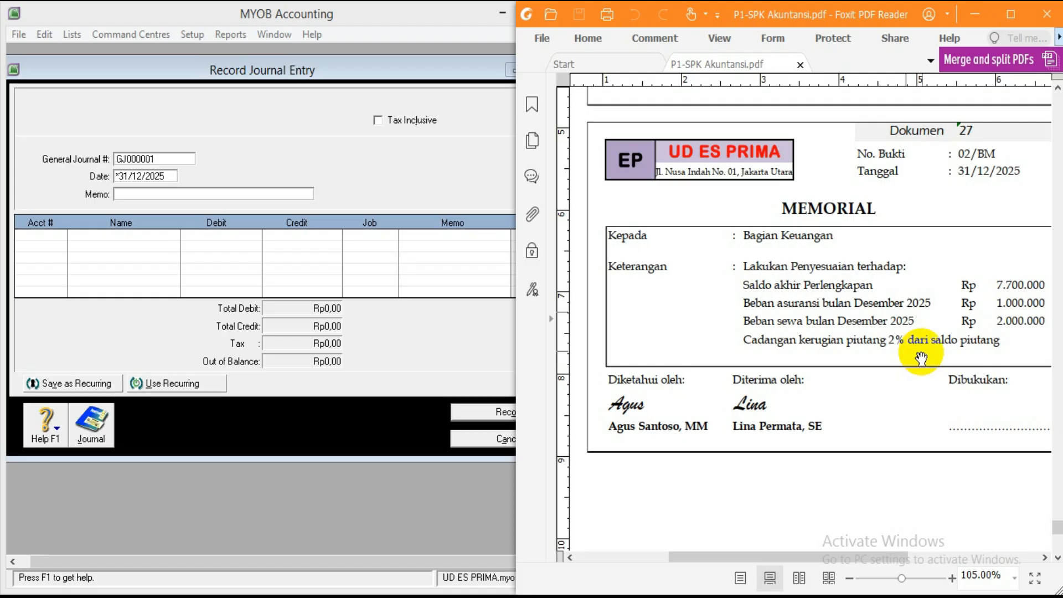
left_click(317, 152)
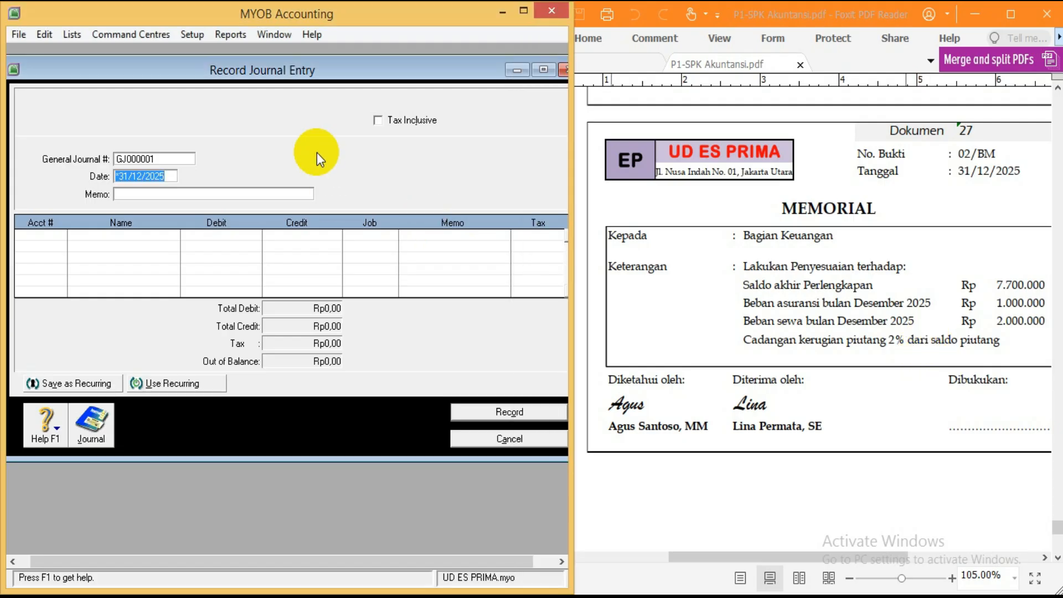
left_click(148, 159)
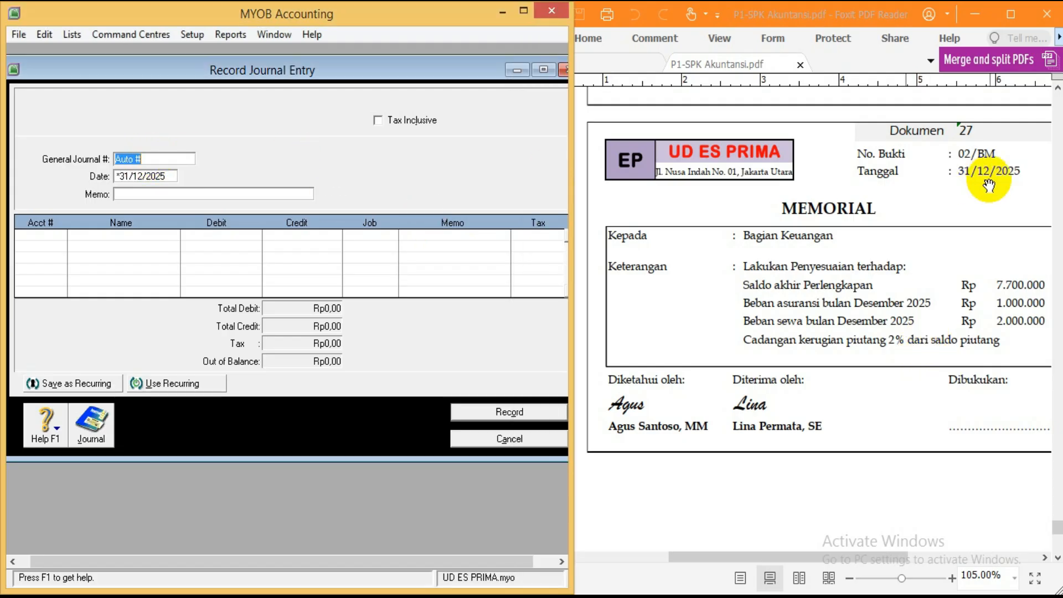
left_click_drag(956, 154, 999, 150)
left_click(997, 131)
left_click(285, 161)
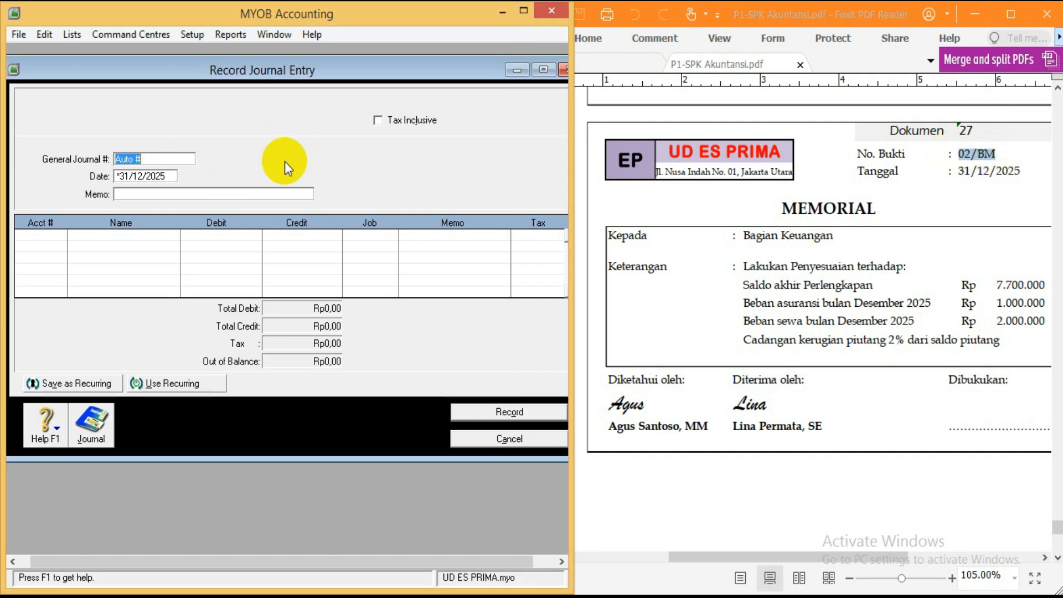
key("ctrl+v")
key("Tab")
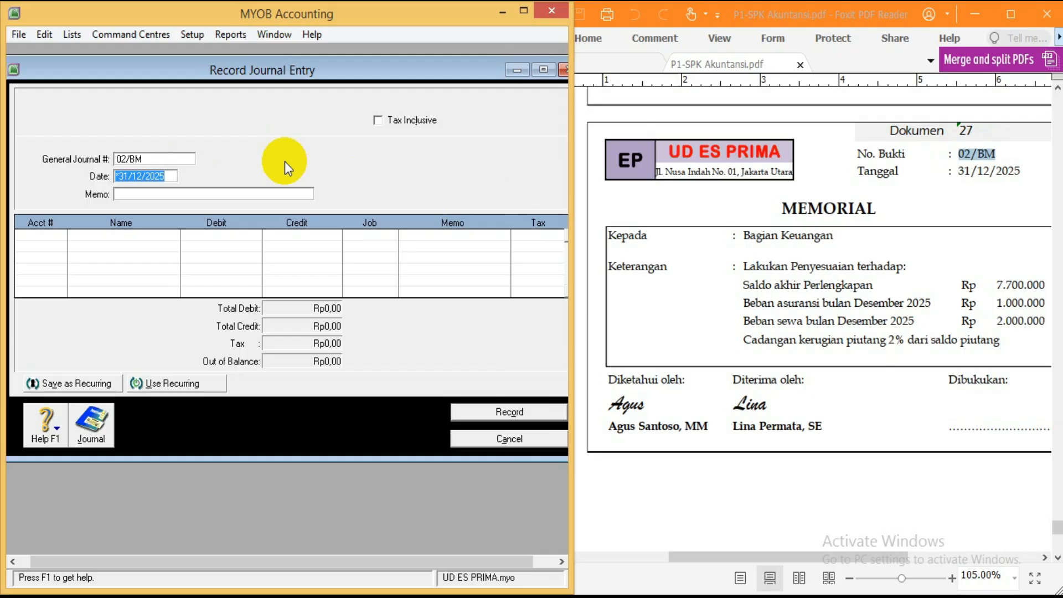
Step: Enter the journal memo "Penyesuaian perlengkapan, beban asuransi, beban sewa & kerugian piutang"
key("Tab")
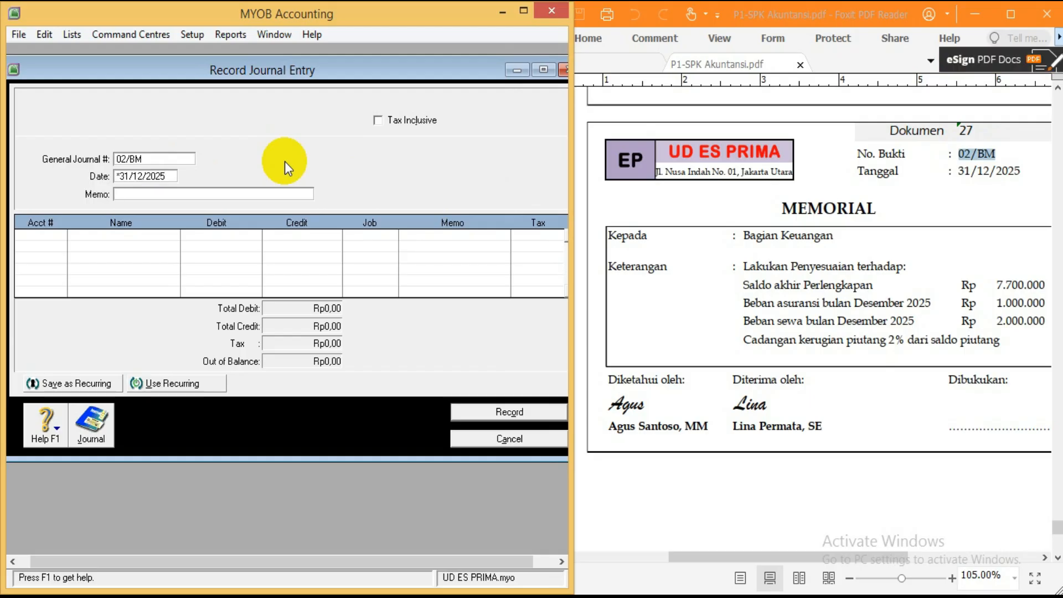
type("Penyesuaian perlengkapan, beban asura")
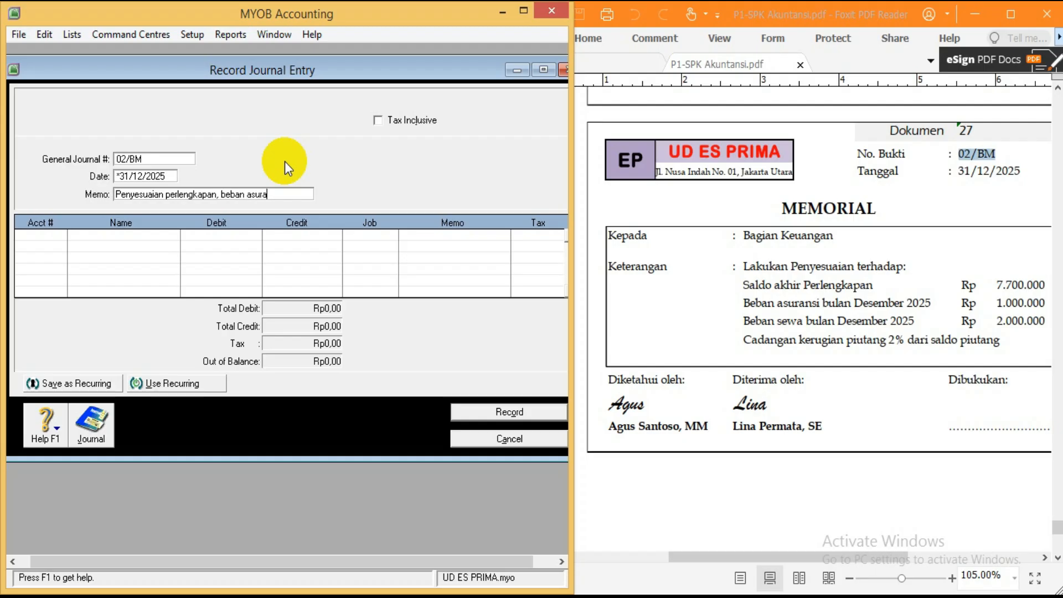
type("nsi, beban sewa")
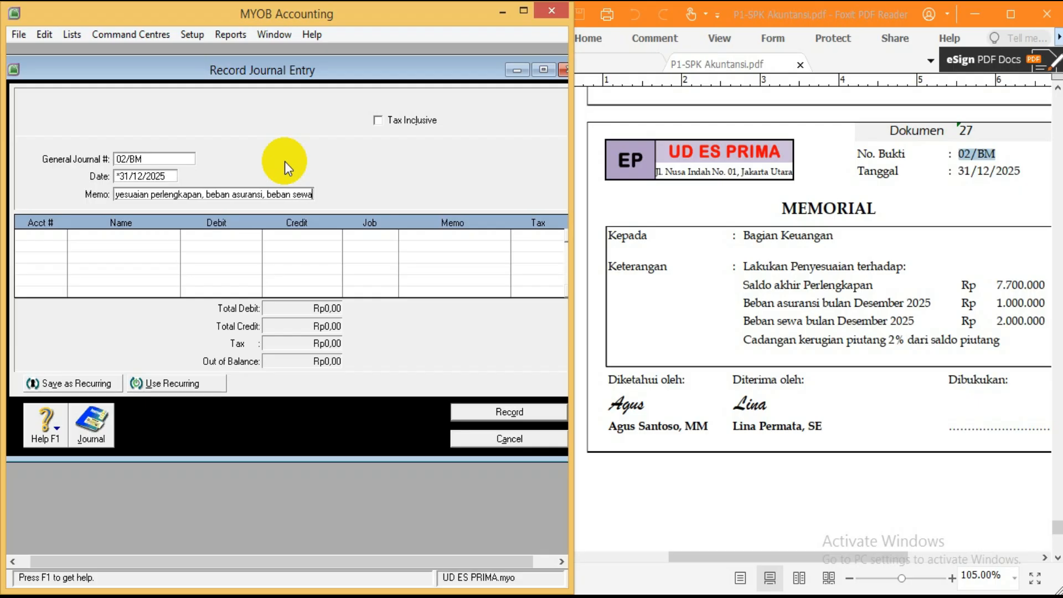
type(" &")
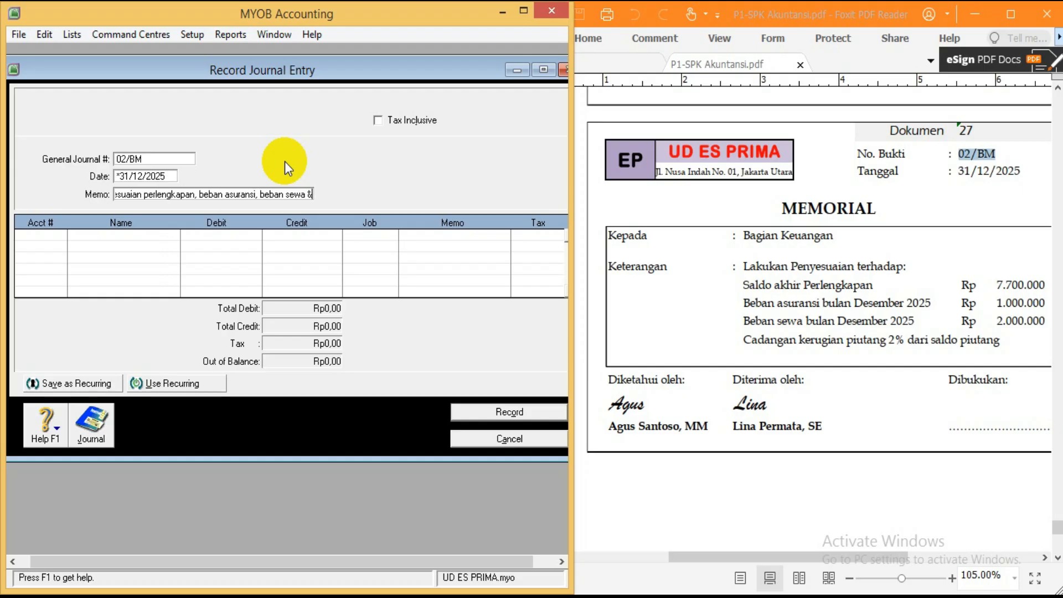
type(" kerugian piutan")
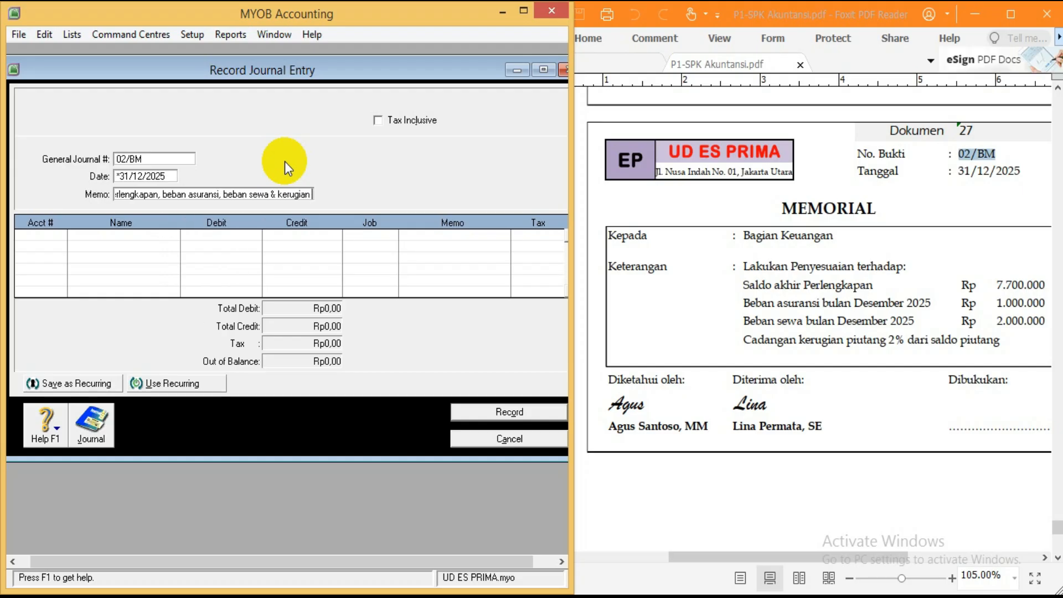
type("g")
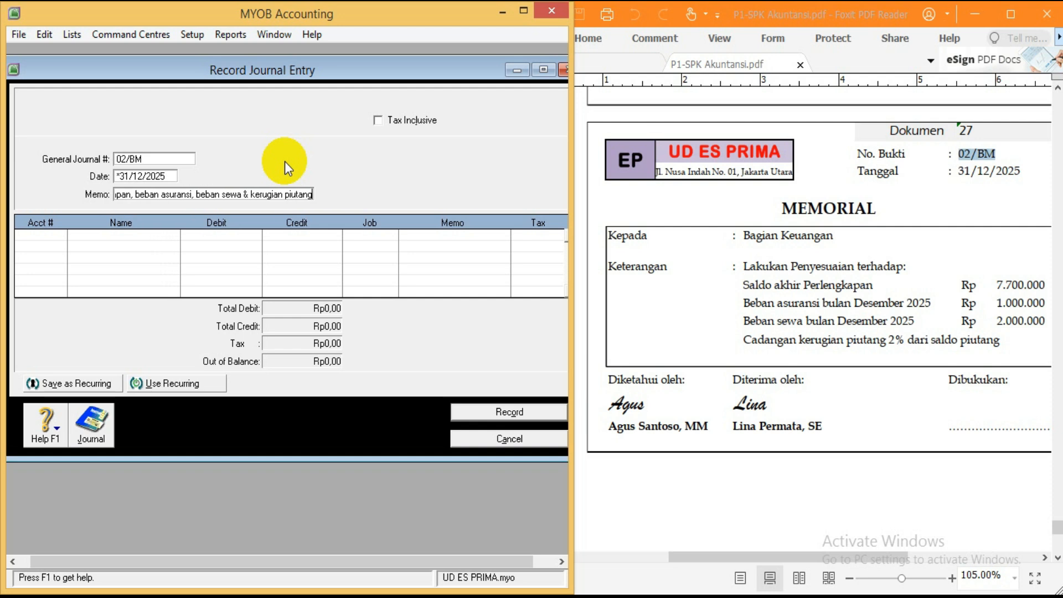
key("Tab")
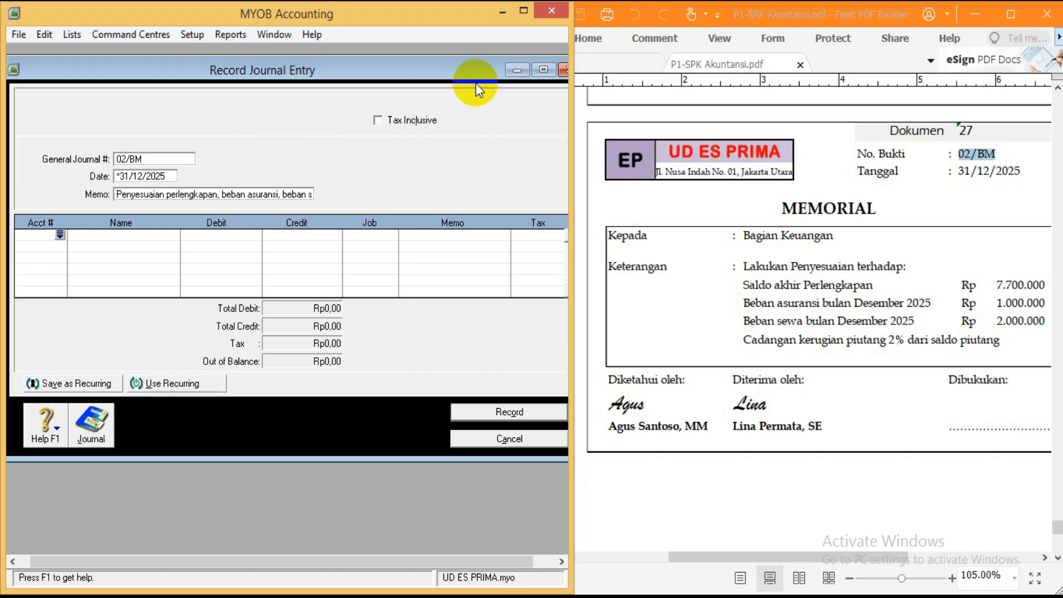
Step: Minimize the journal entry and look up the Office Supplies balance among the asset accounts in the accounts list
left_click(517, 70)
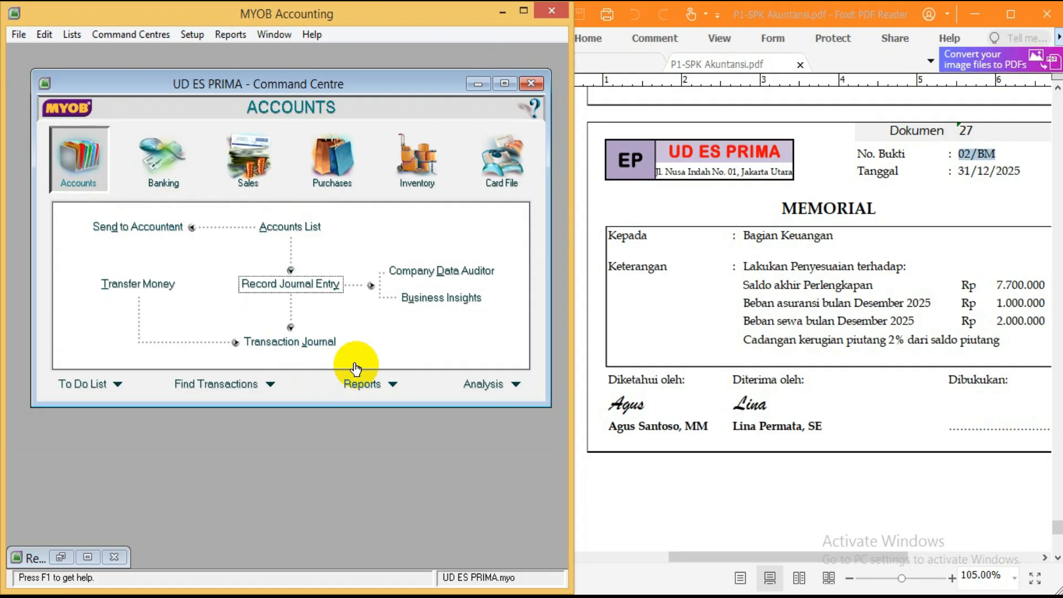
left_click(294, 228)
left_click(151, 137)
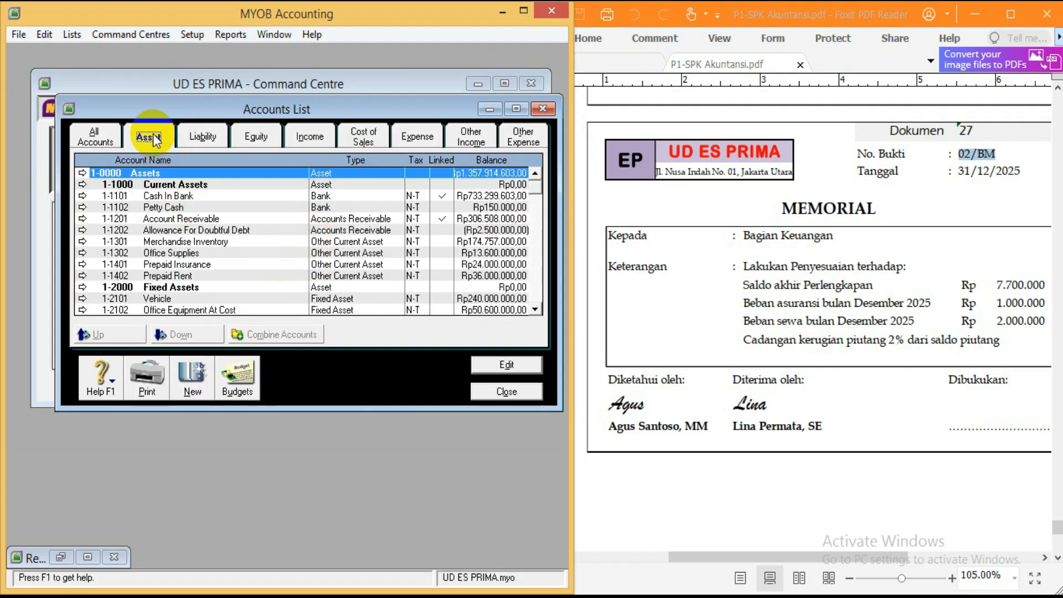
left_click(168, 252)
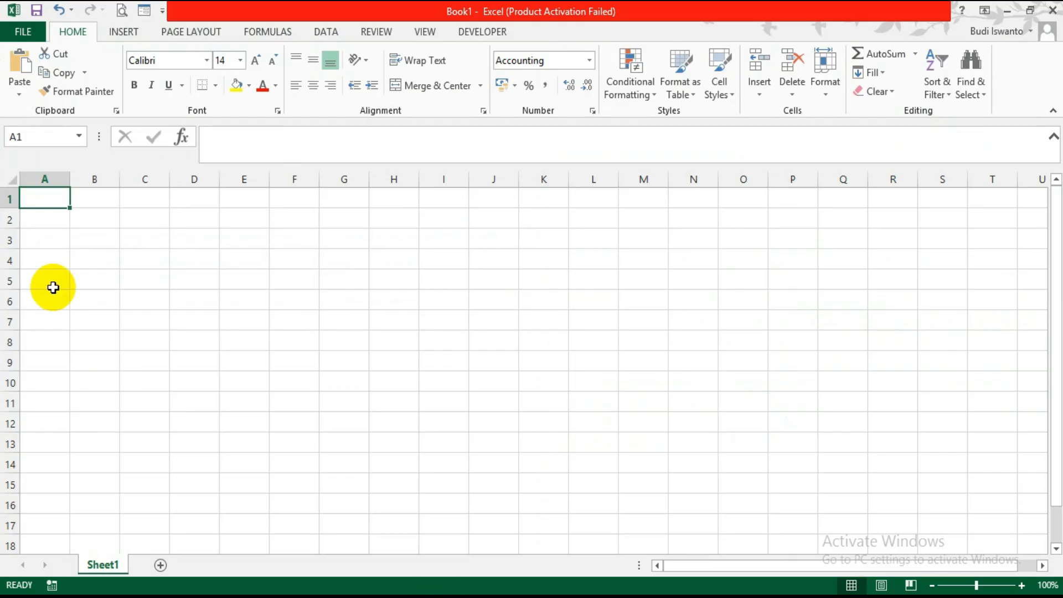
type("=")
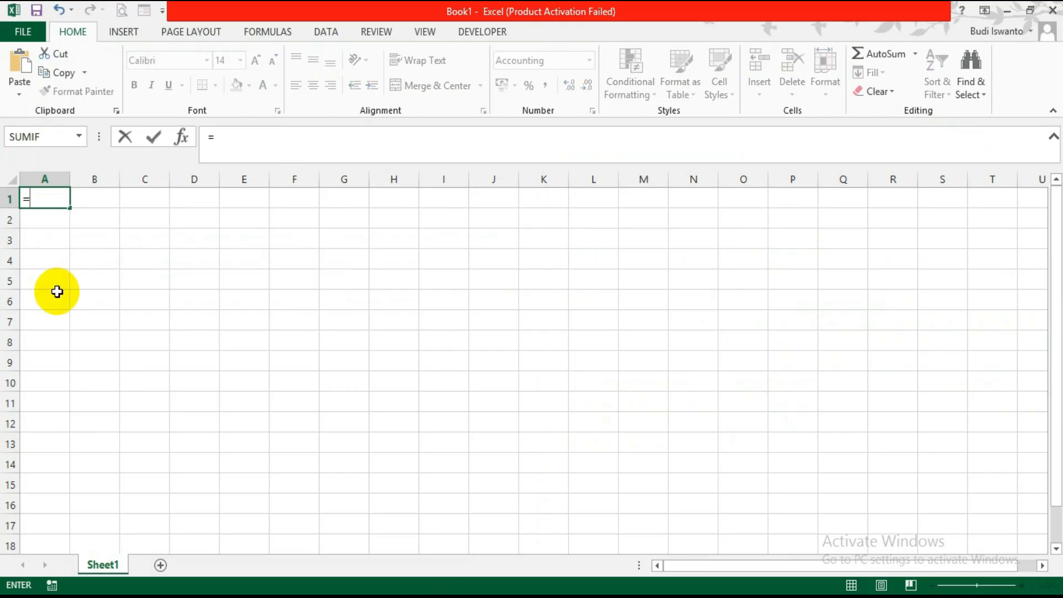
key("alt+Tab")
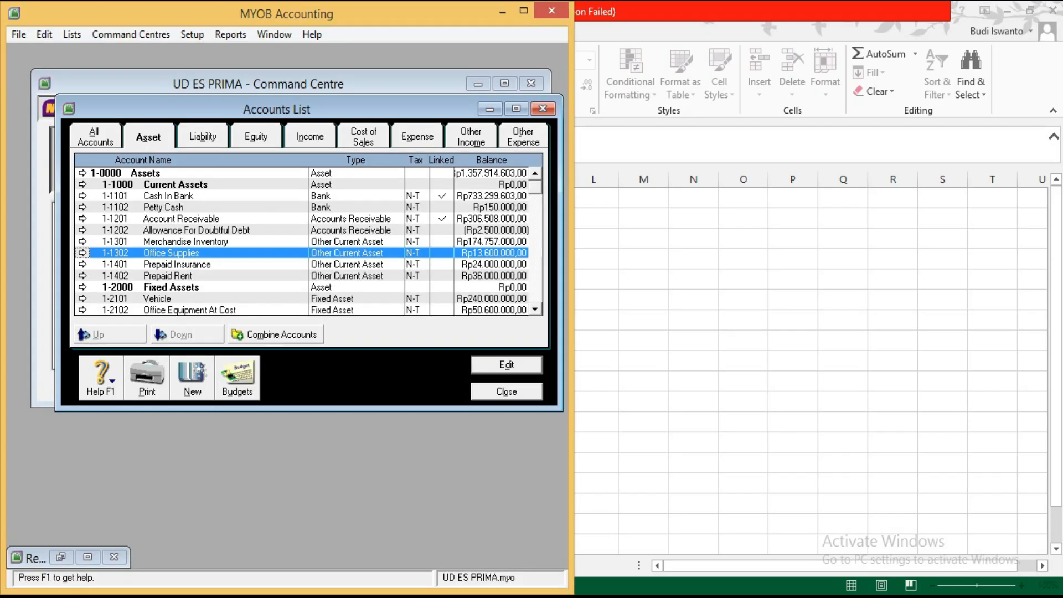
left_click(499, 266)
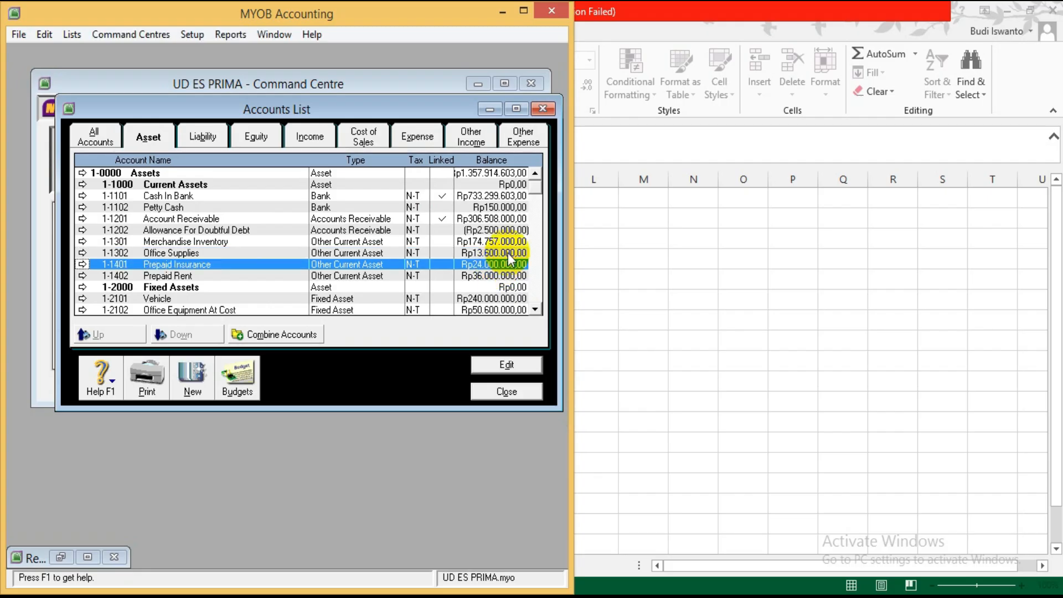
key("alt+Tab")
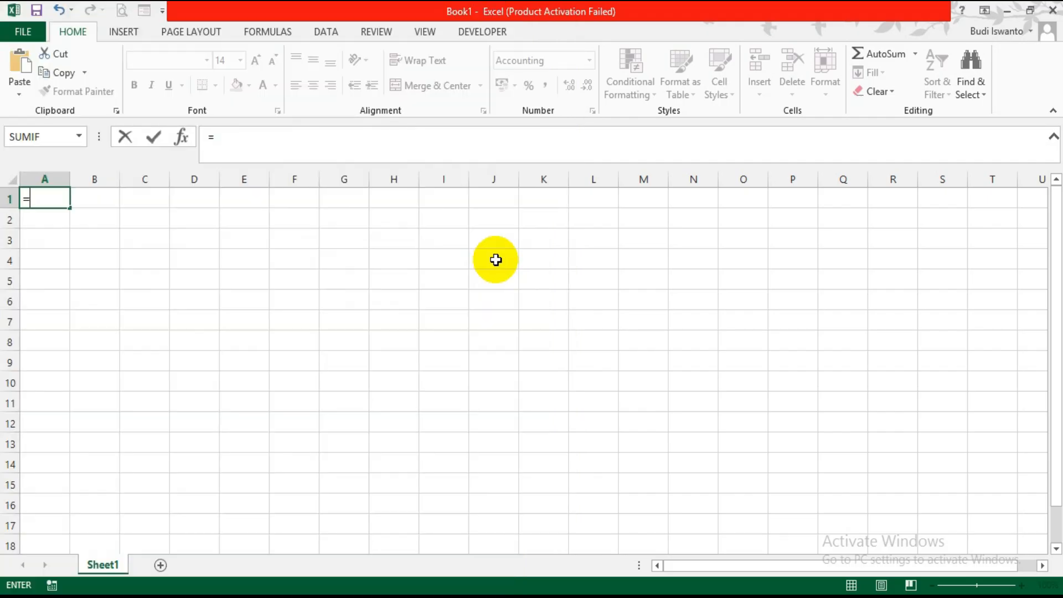
type("13600000-")
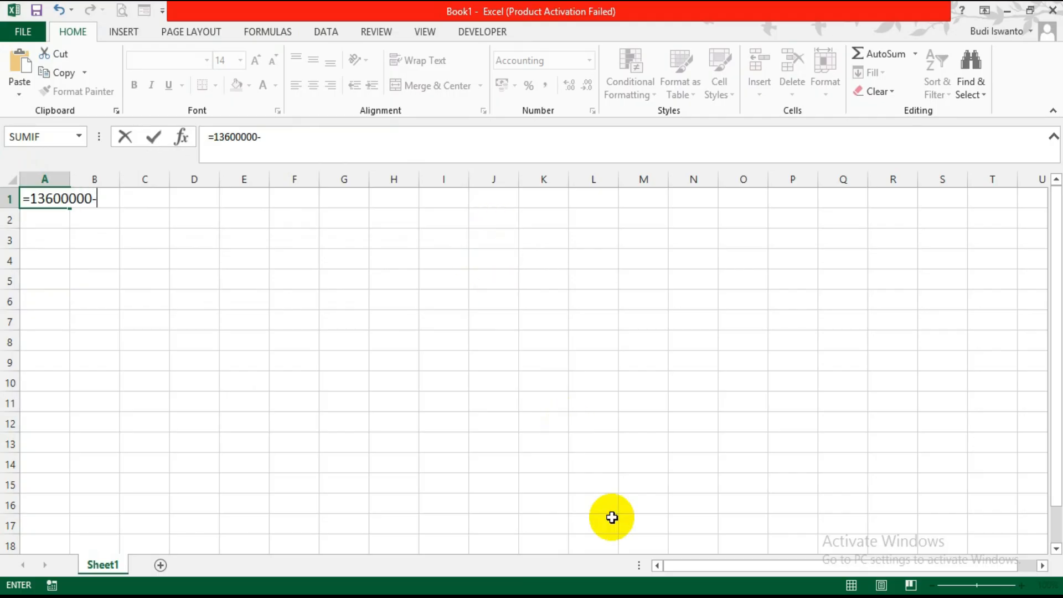
left_click(637, 597)
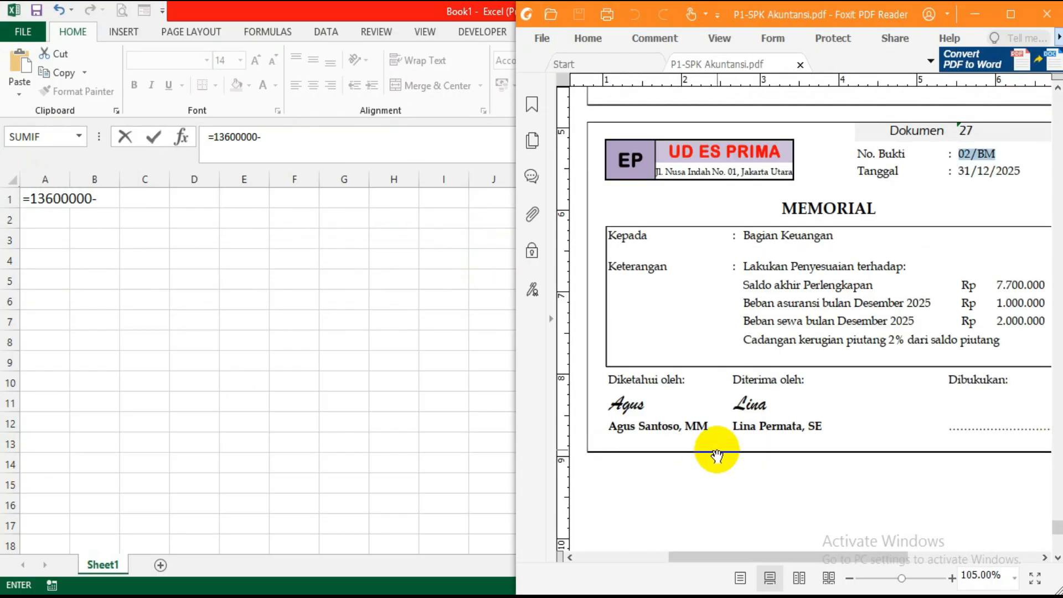
left_click(317, 298)
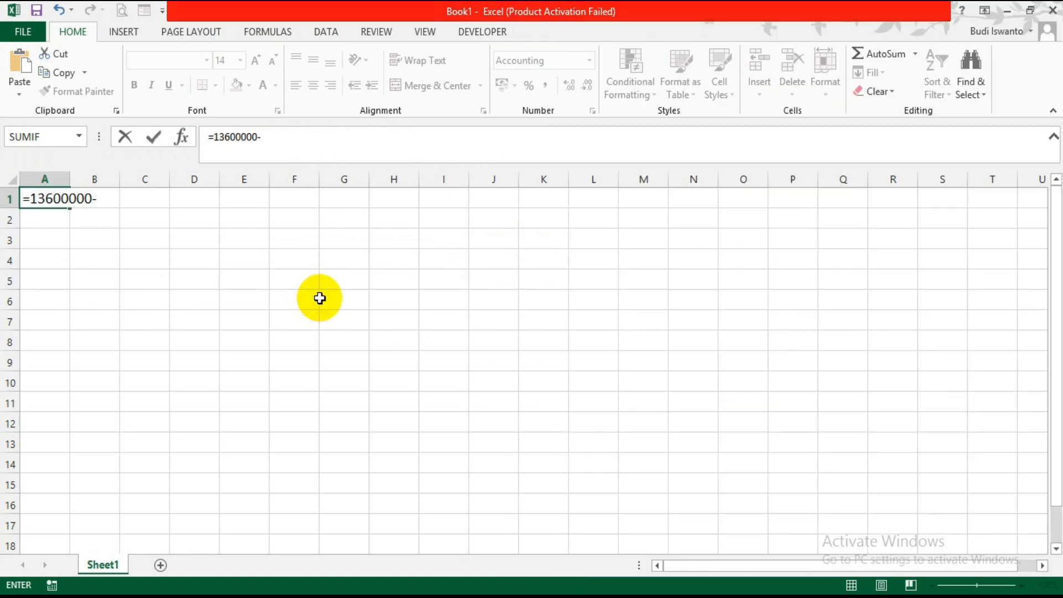
type("7700000")
key("Return")
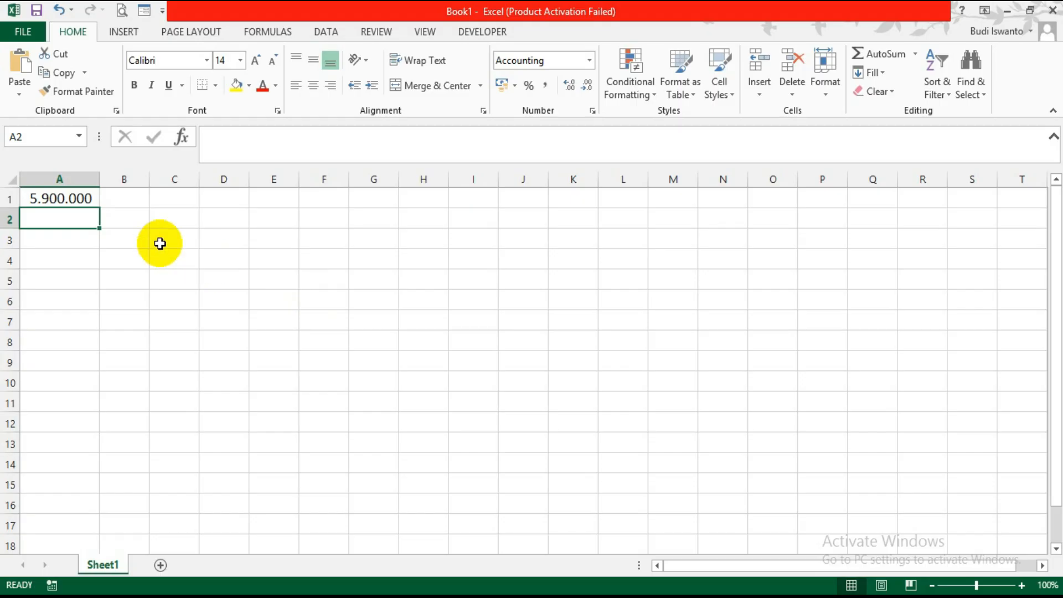
left_click(73, 198)
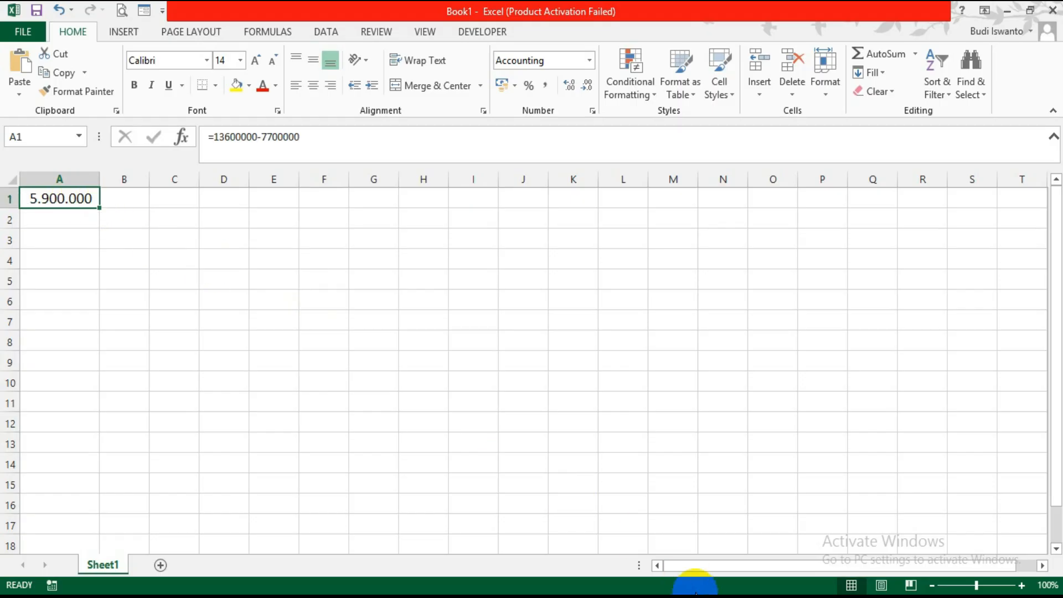
left_click(678, 597)
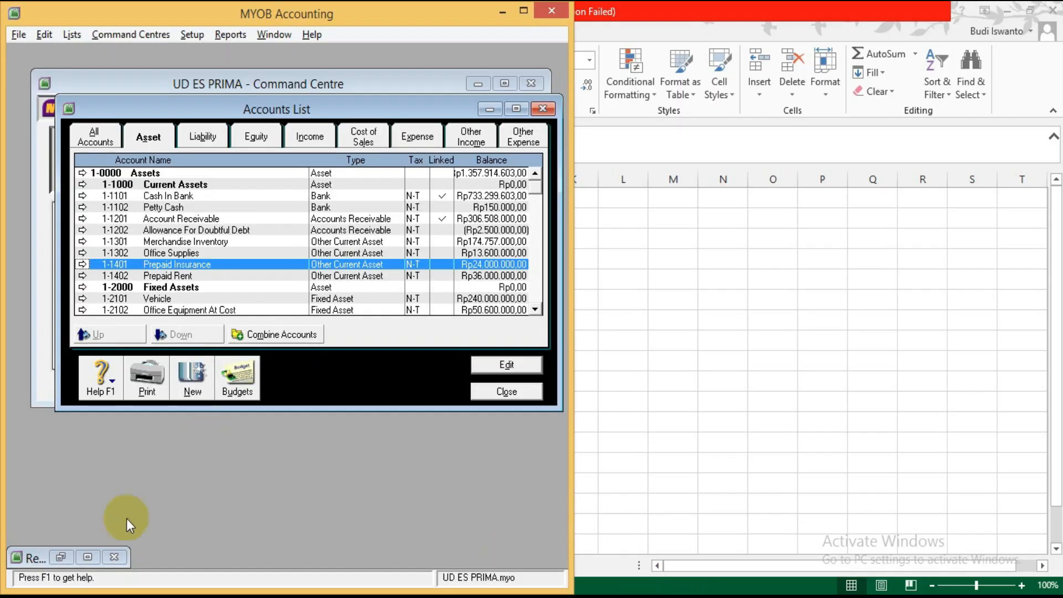
Step: Restore the minimized journal entry beside the PDF memorial and debit account 6-1102 Office Supplies Expense for Rp5.900.000
left_click(60, 557)
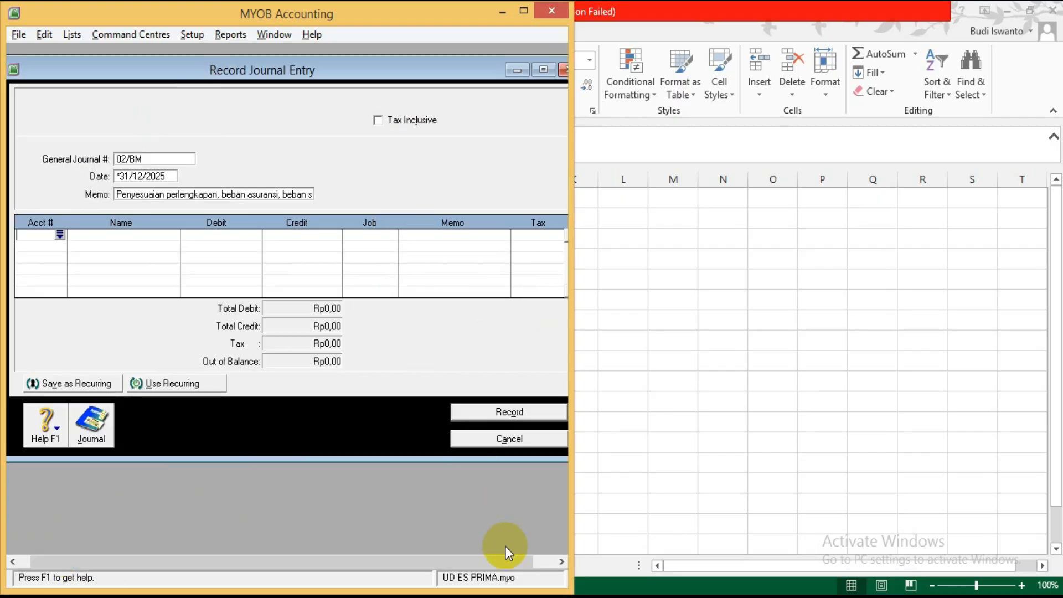
left_click(490, 596)
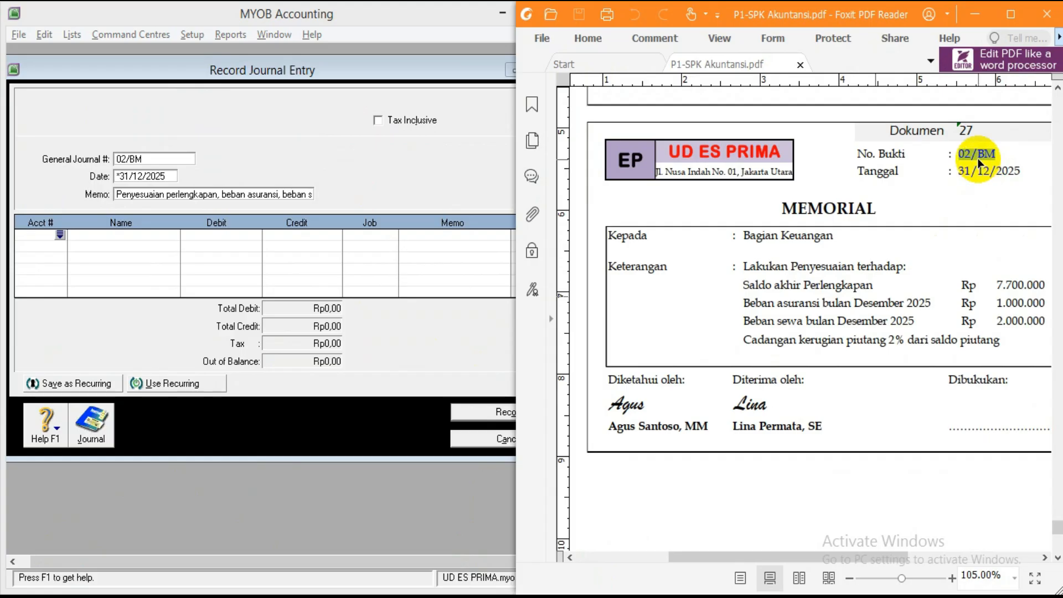
left_click(243, 125)
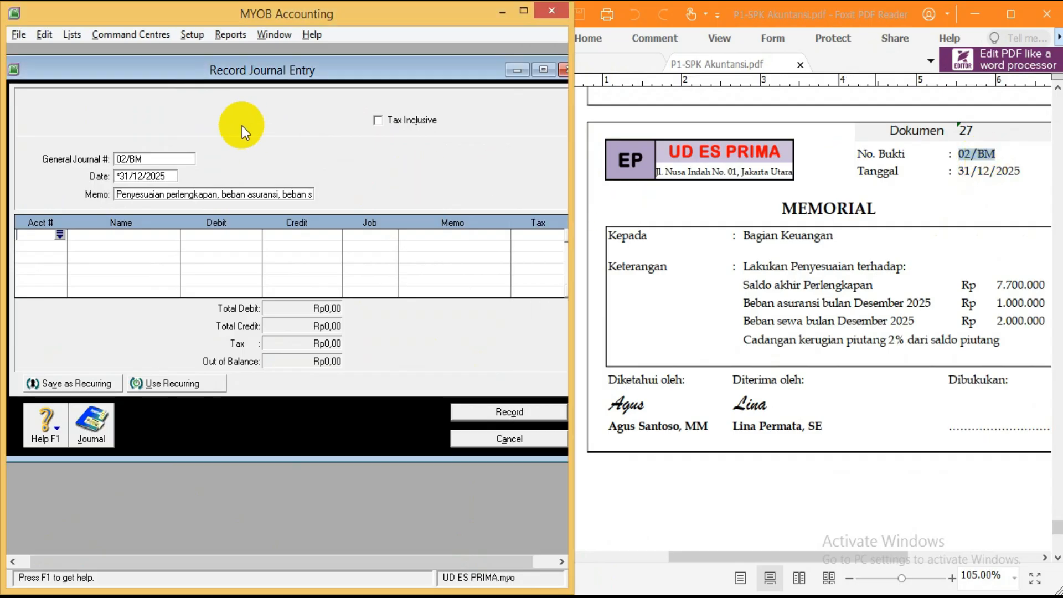
key("Tab")
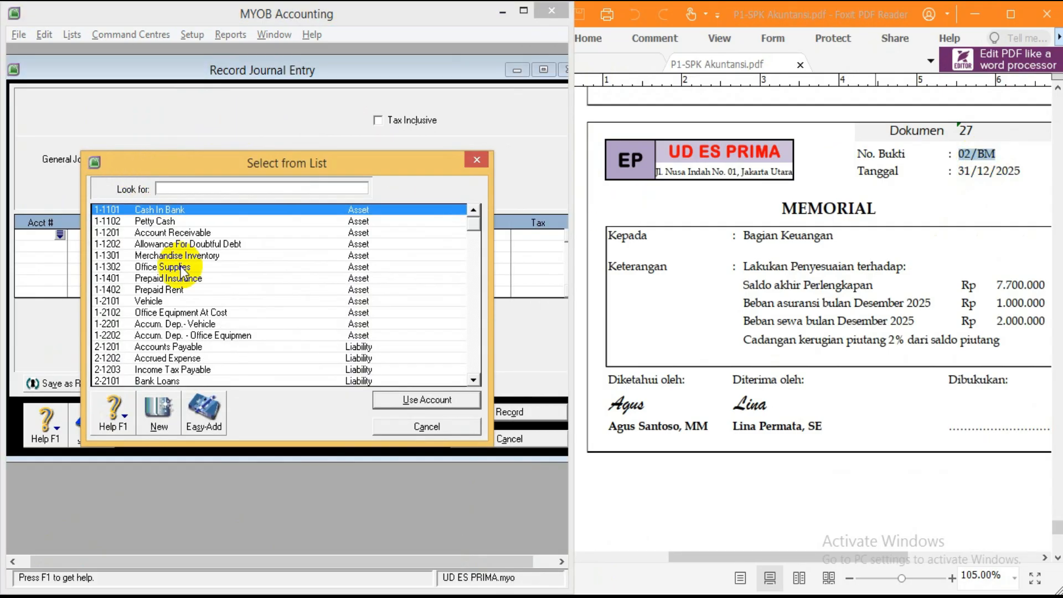
left_click(229, 309)
scroll(229, 303, "down", 3)
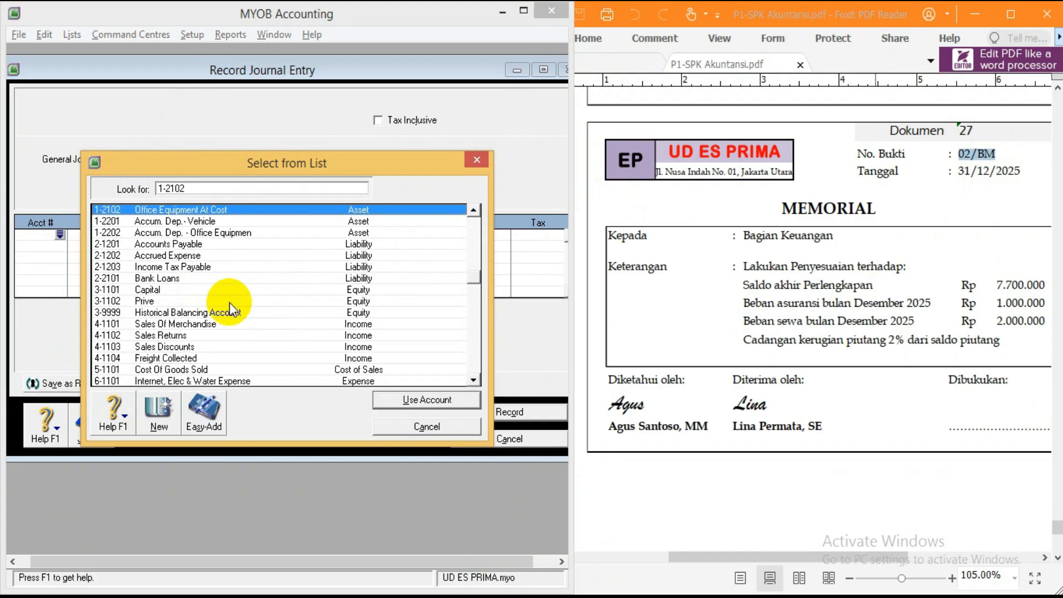
scroll(229, 304, "down", 2)
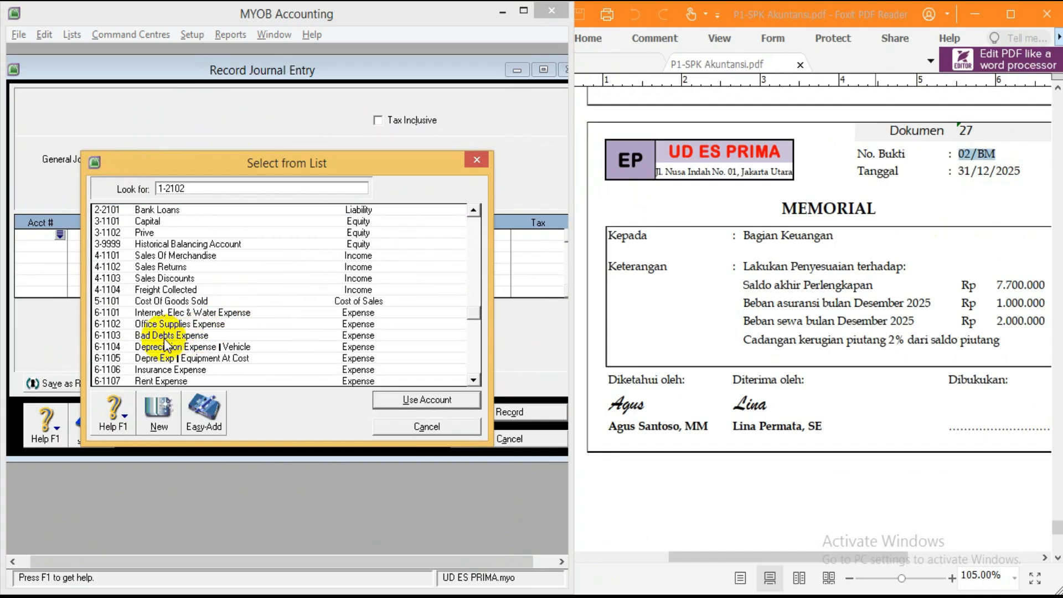
double_click(206, 325)
type("5,900,000")
key("Return")
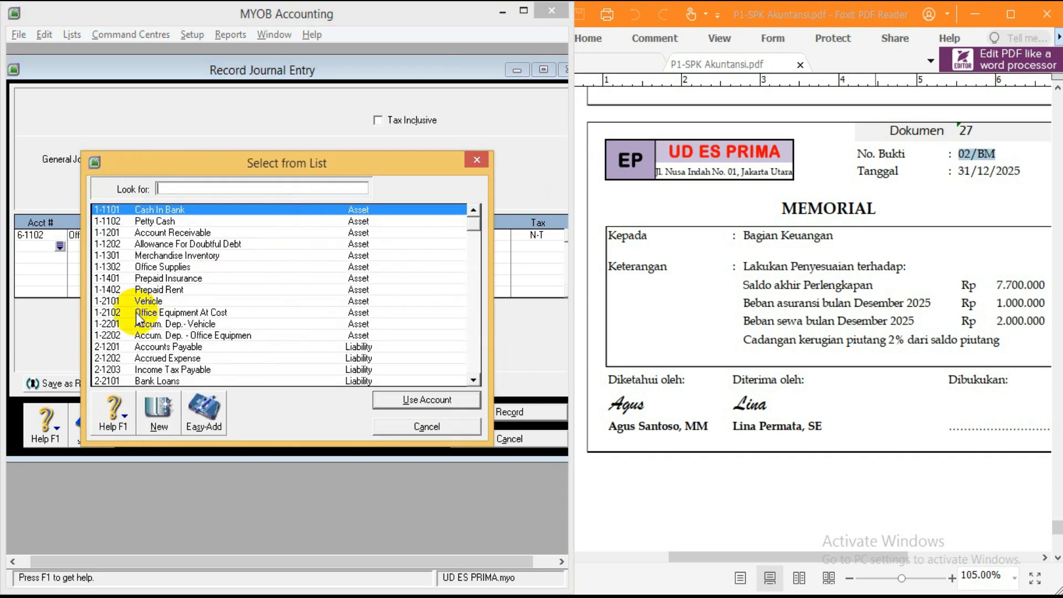
Step: Credit account 1-1302 Office Supplies for Rp5.900.000 on the second journal line
double_click(166, 267)
key("Tab")
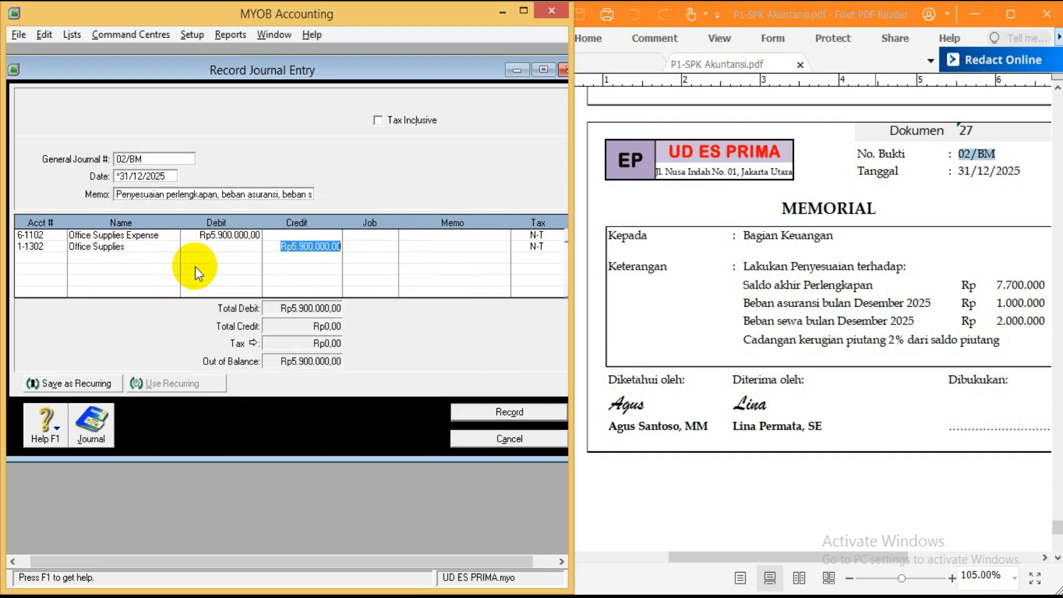
key("Return")
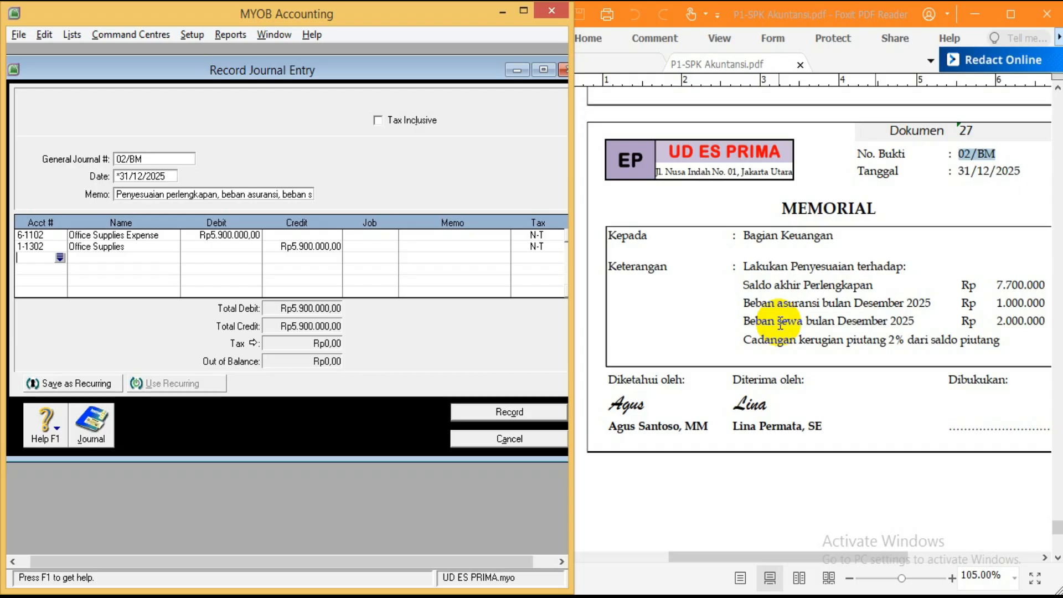
Step: Add a journal line debiting account 6-1106 Insurance Expense for Rp1.000.000
key("Return")
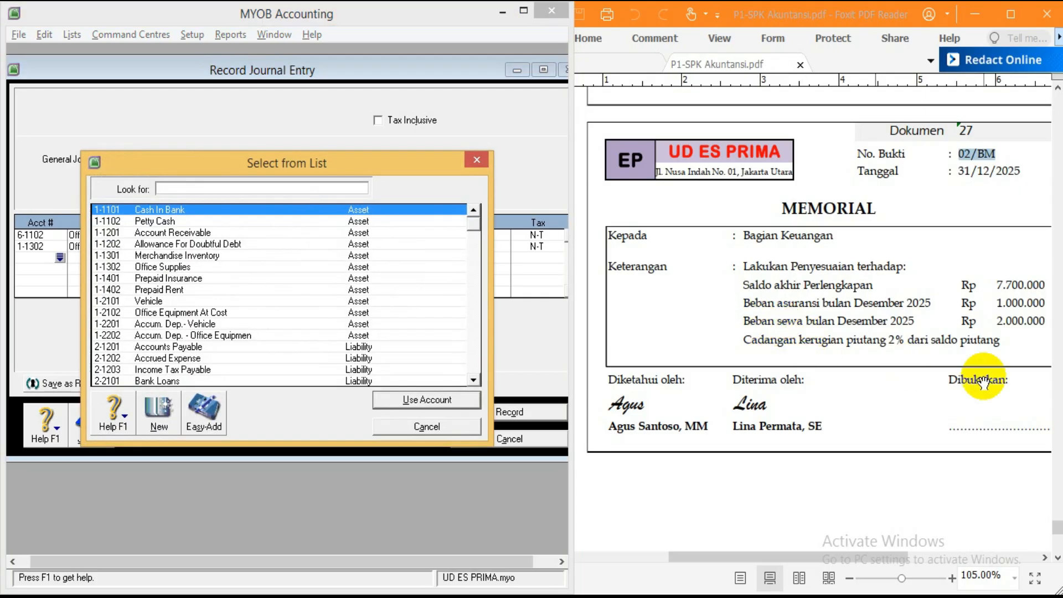
type("1-1301")
scroll(270, 308, "down", 5)
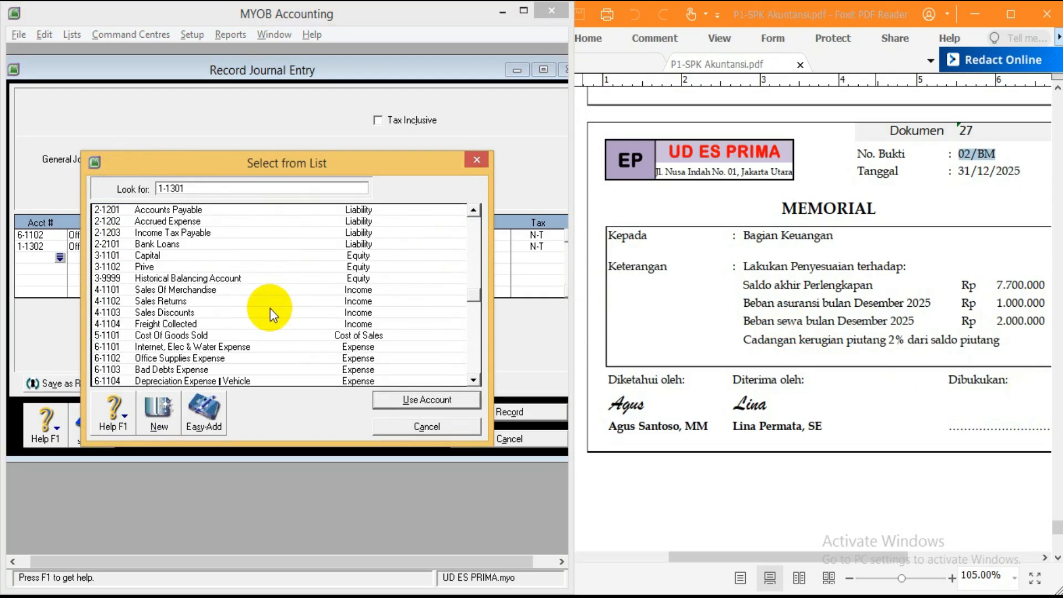
scroll(270, 308, "down", 3)
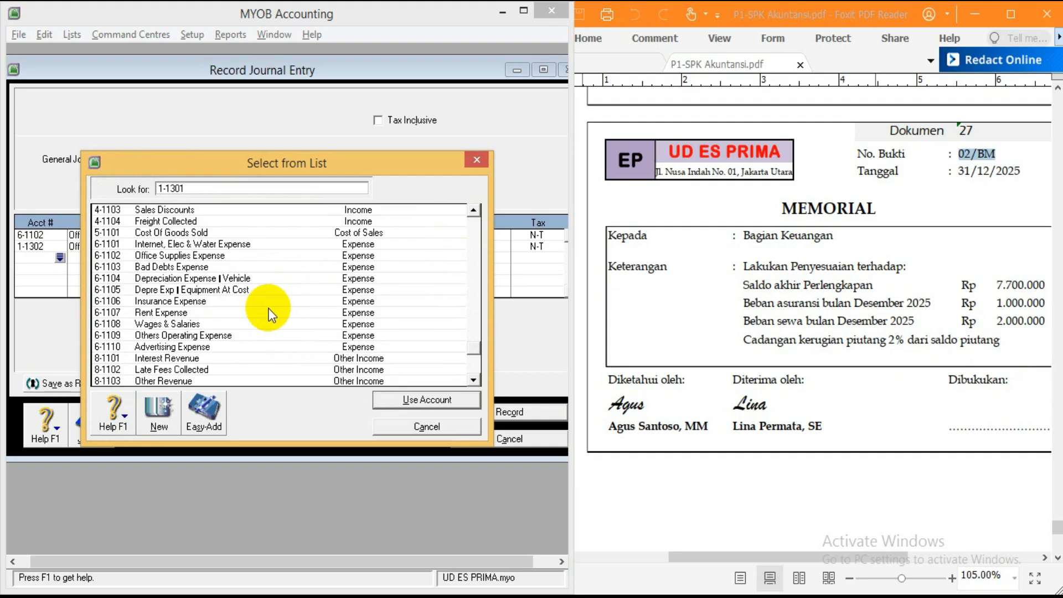
double_click(183, 301)
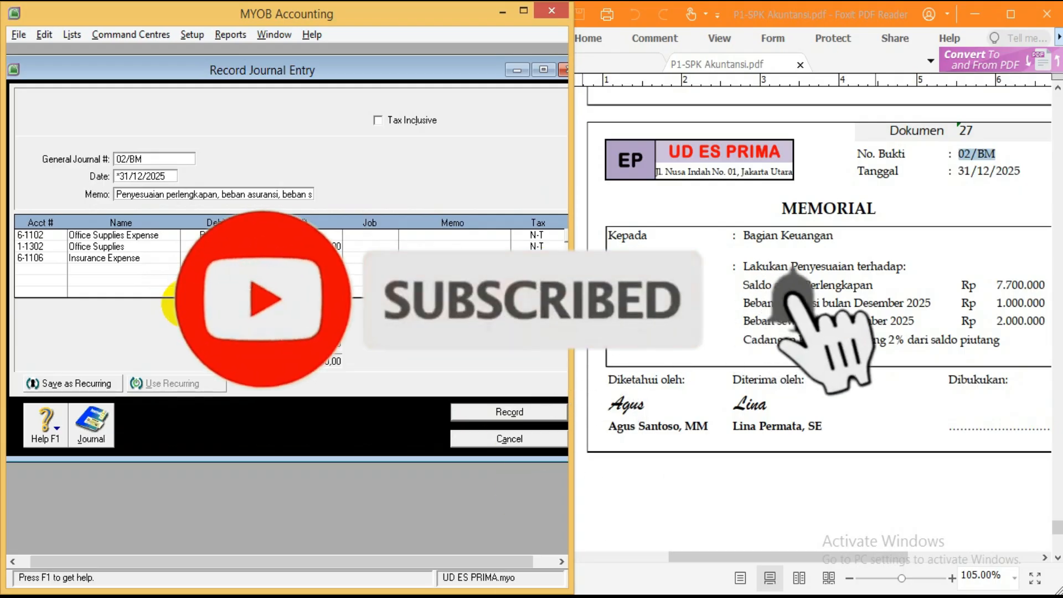
key("Tab")
key("Tab")
key("Tab")
key("Tab")
key("Tab")
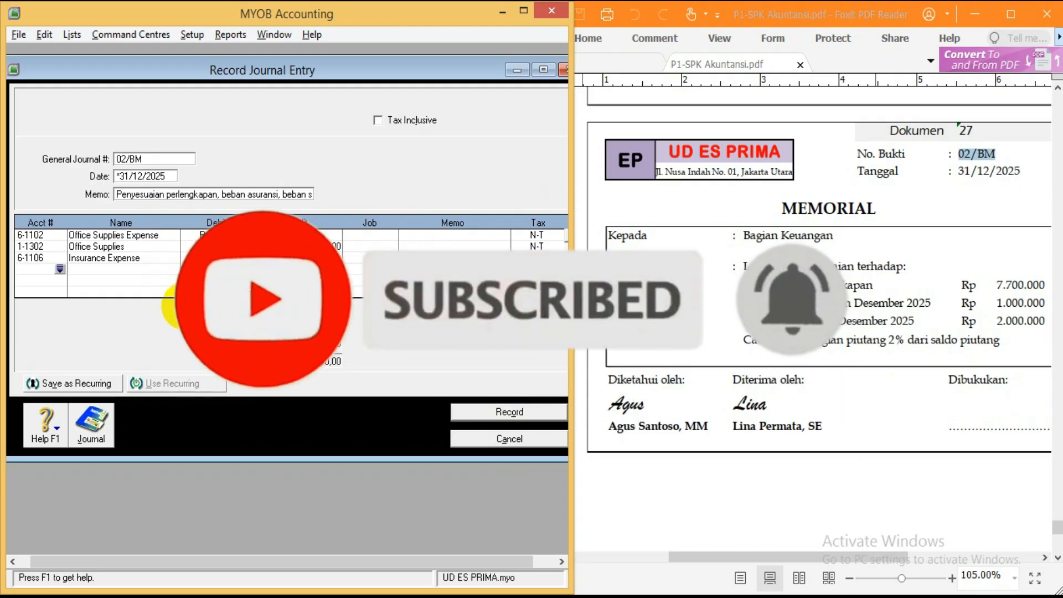
Step: Credit account 1-1401 Prepaid Insurance for Rp1.000.000 on the following journal line
key("Tab")
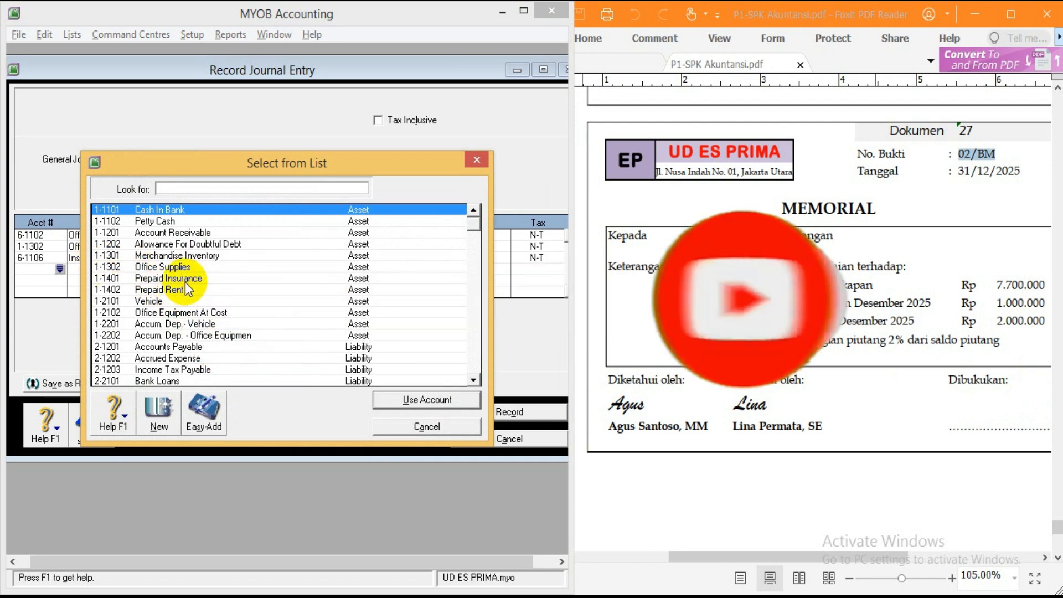
double_click(185, 280)
key("Tab")
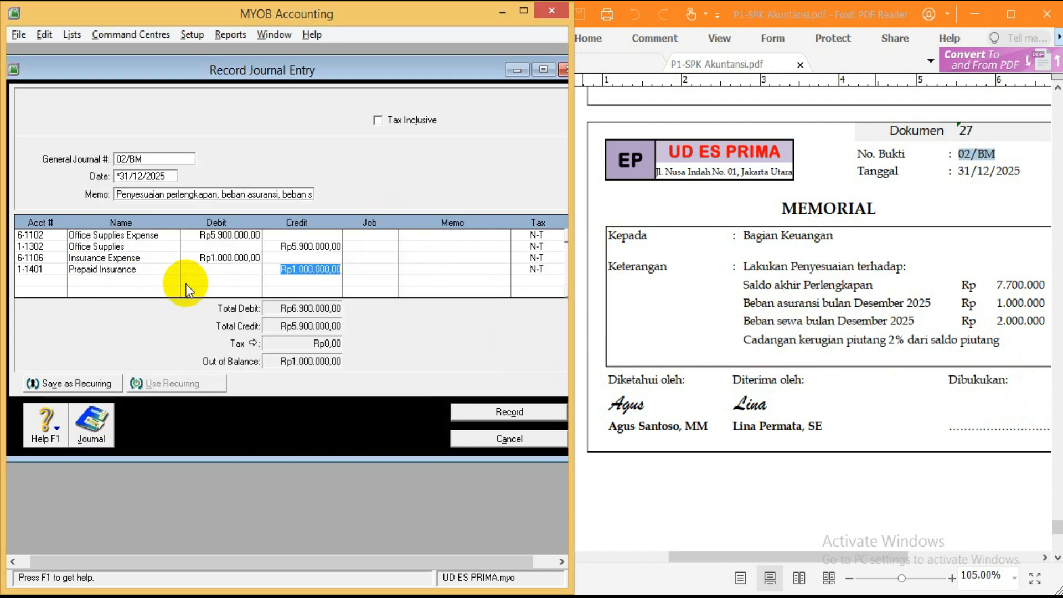
key("Tab")
key("Tab")
key("Tab")
key("Tab")
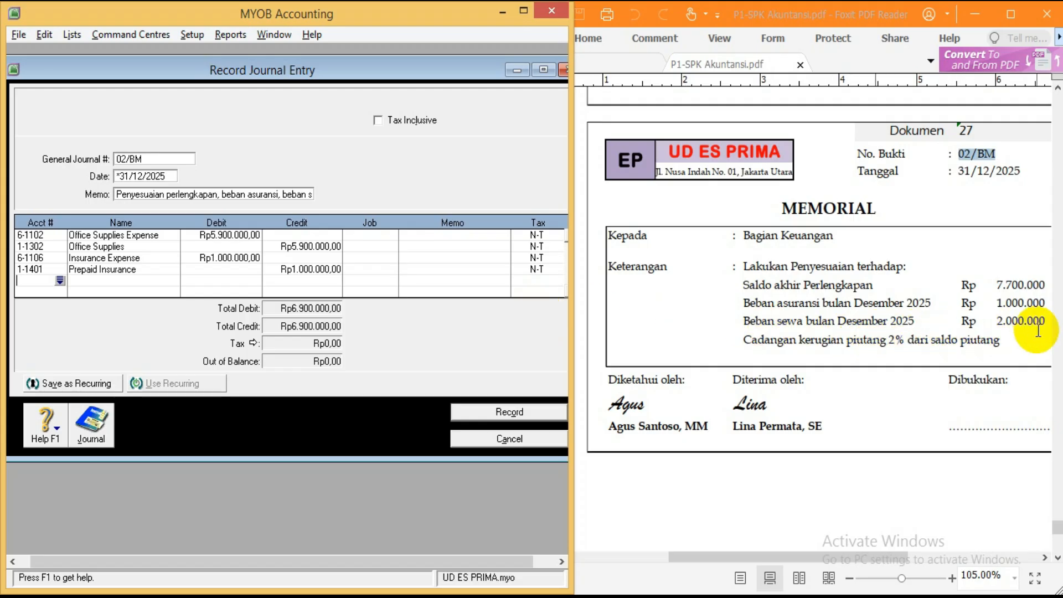
Step: Add a journal line debiting account 6-1107 Rent Expense for Rp2.000.000
key("Tab")
type("1-1402")
scroll(298, 294, "down", 7)
double_click(151, 314)
type("2000000")
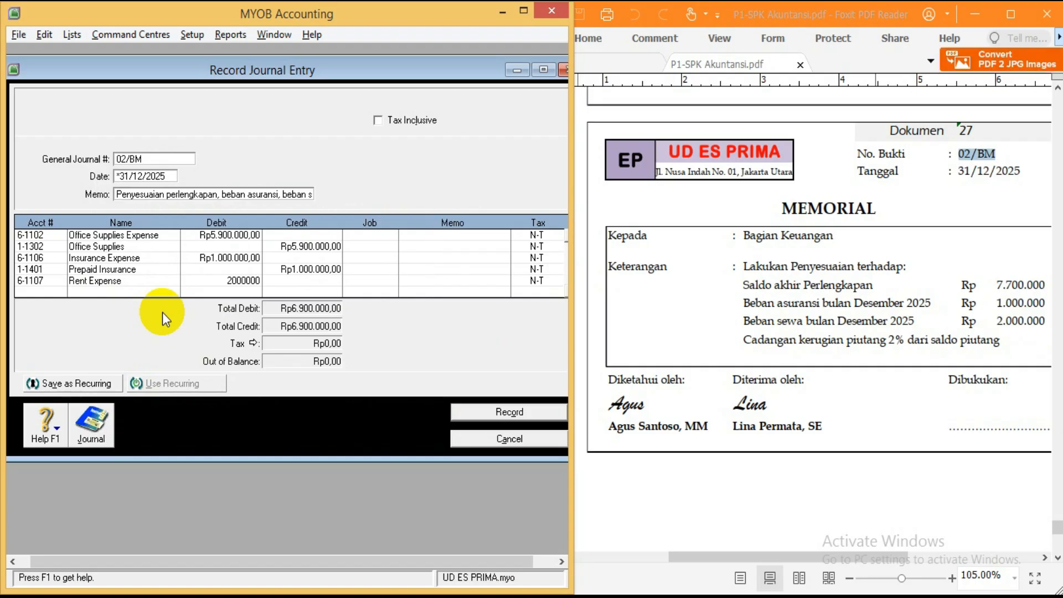
key("Down")
Step: Credit account 1-1402 Prepaid Rent for Rp2.000.000 on the following journal line
key("Return")
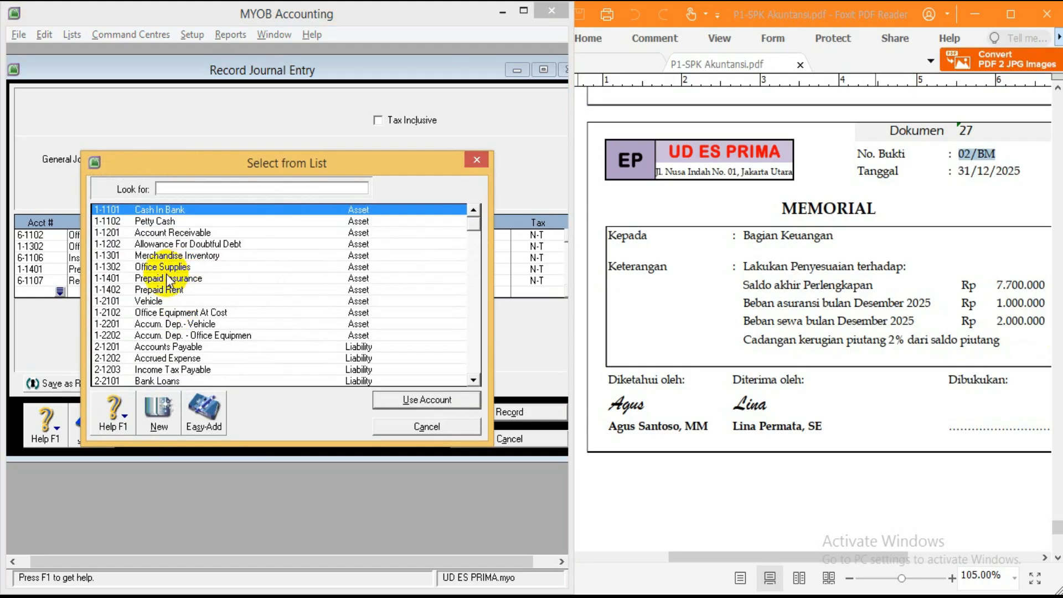
double_click(177, 291)
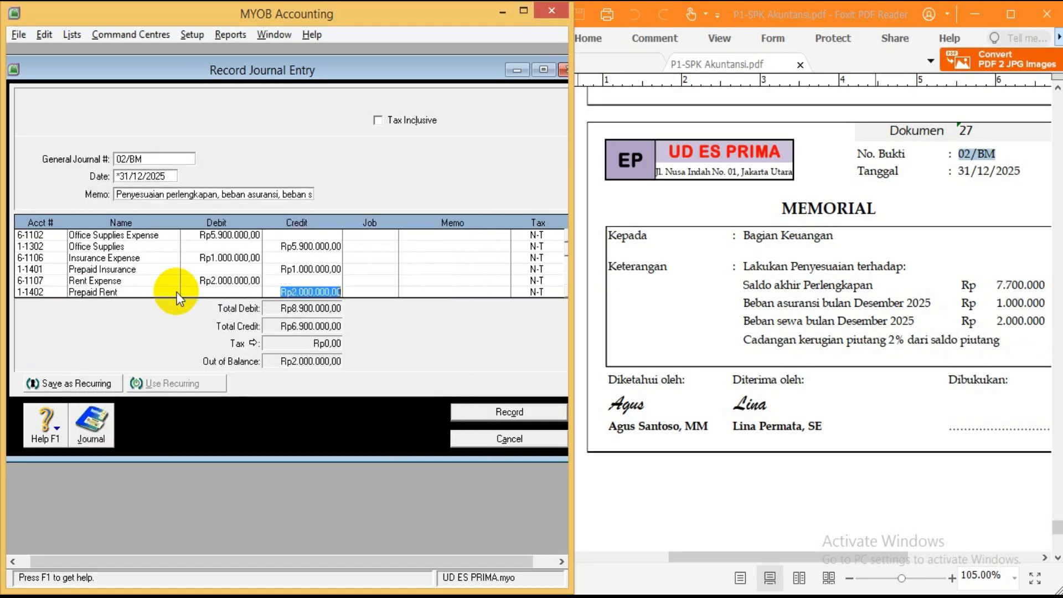
key("Down")
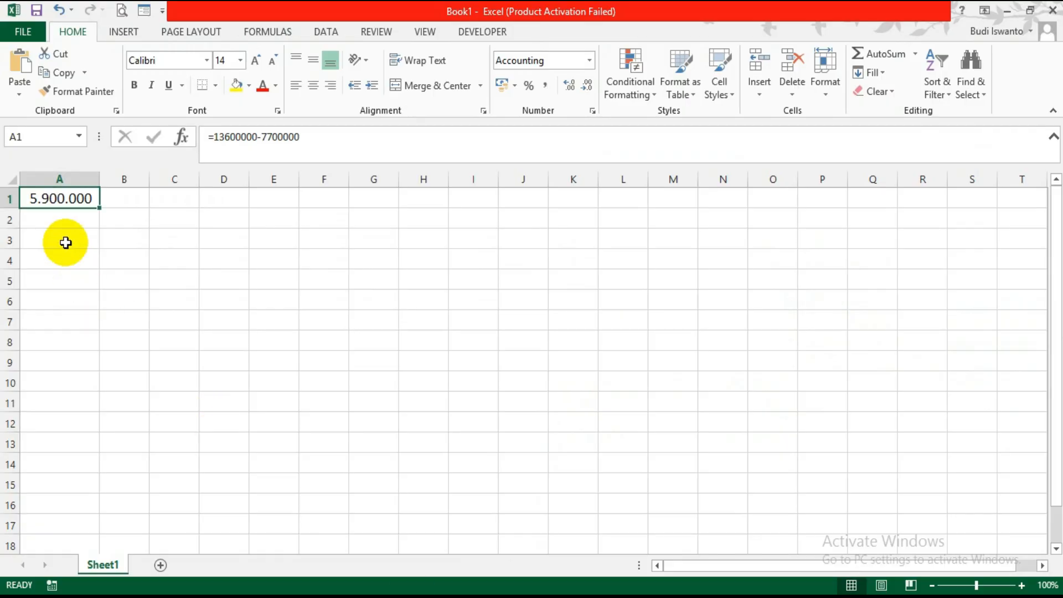
Step: In the Excel sheet, enter the label "Cadangan kerugian piutang" in cell A3 and fit column A to its contents
left_click(80, 239)
type("Ca")
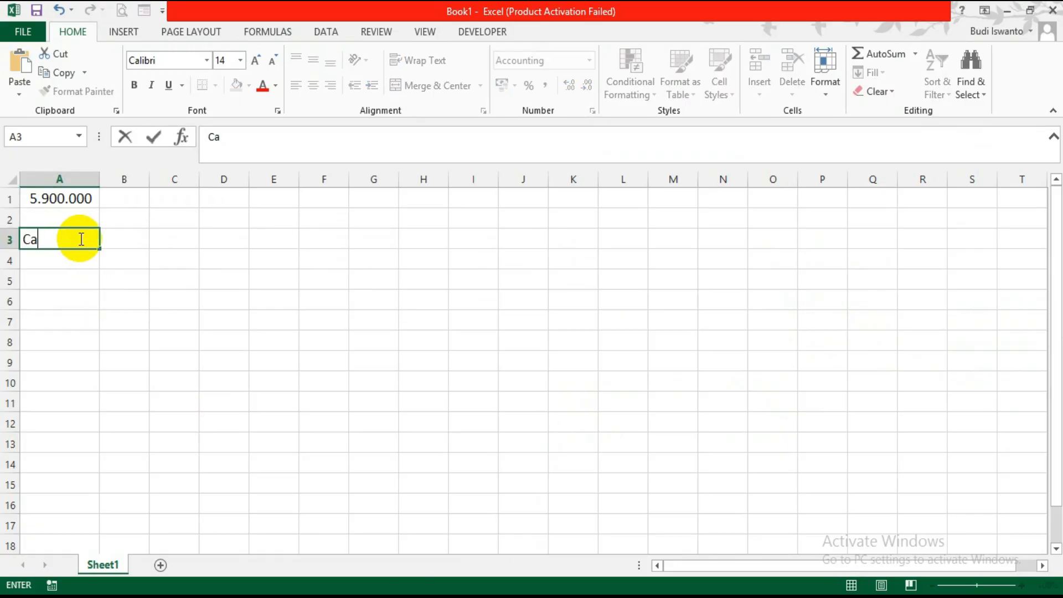
type("dangan kerugian piutang")
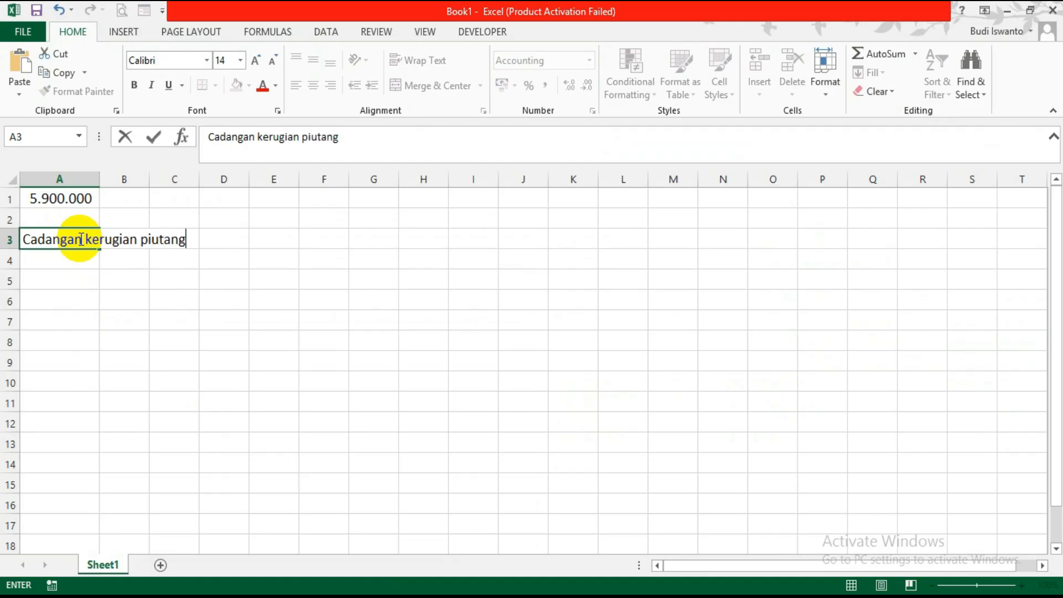
key("Tab")
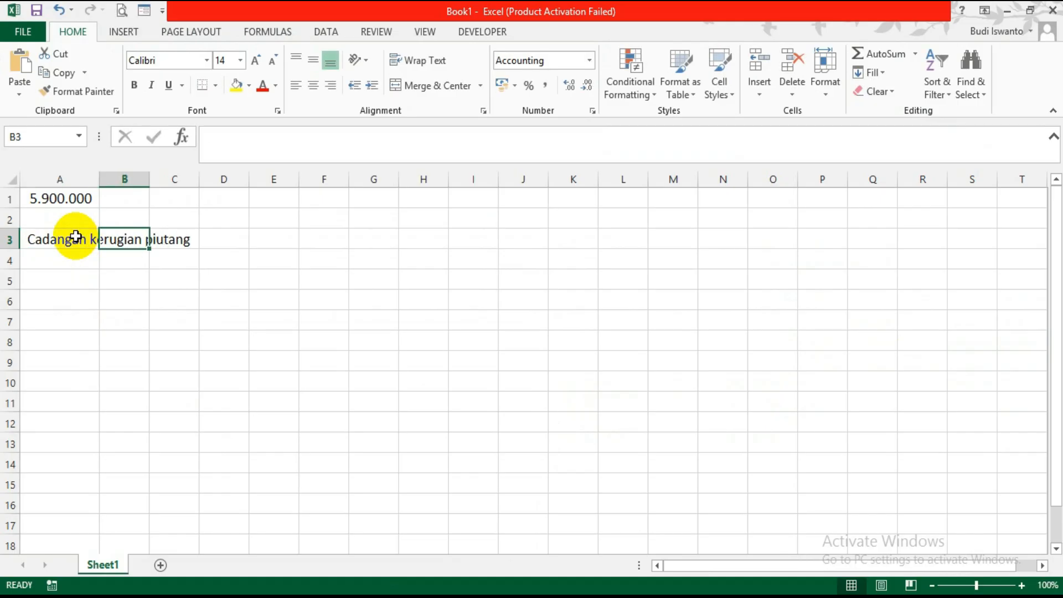
left_click_drag(101, 182, 100, 182)
double_click(100, 183)
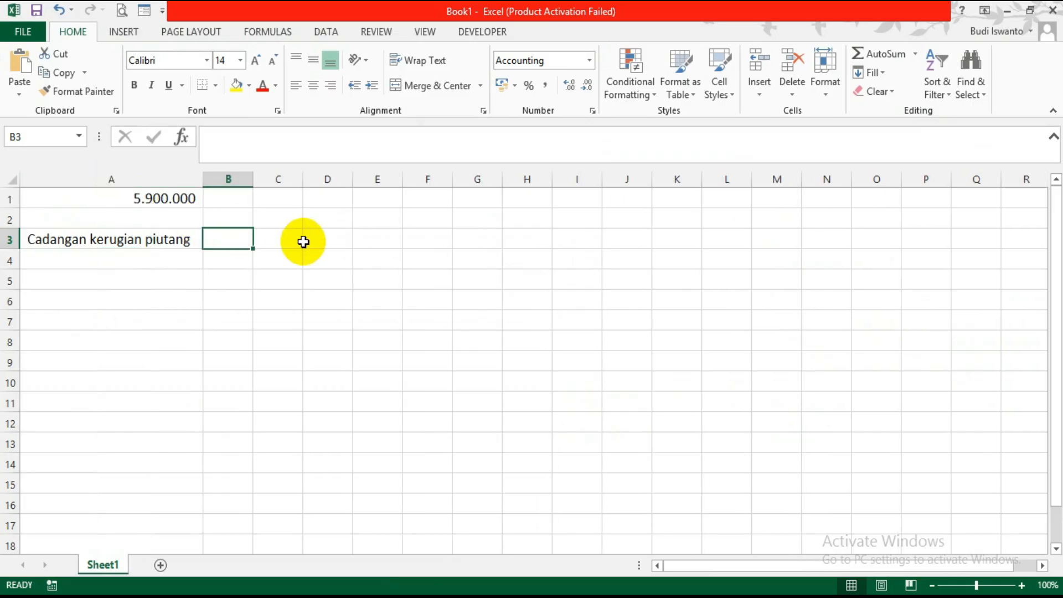
Step: Calculate the 2% receivables allowance in cell B3 with =2%*306508000, taking the Account Receivable balance from the MYOB accounts list
type("=2%*")
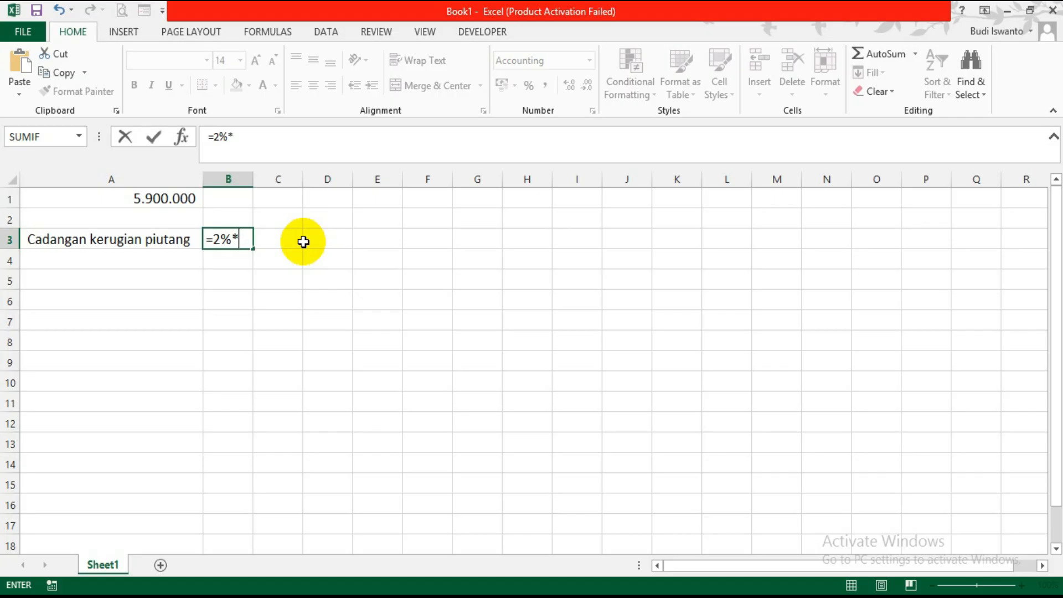
key("alt+Tab")
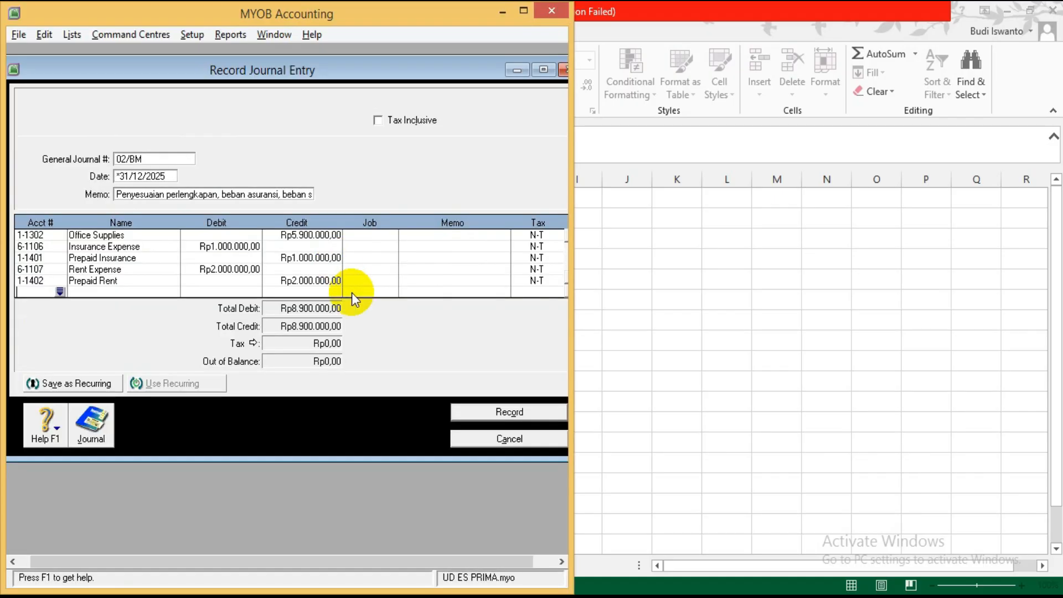
left_click(515, 70)
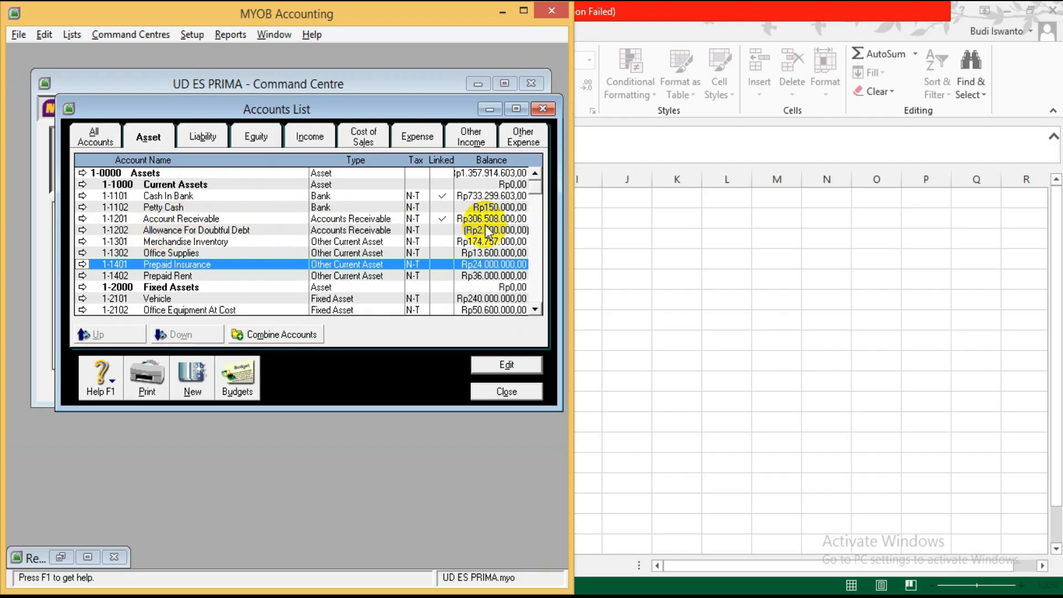
key("alt+Tab")
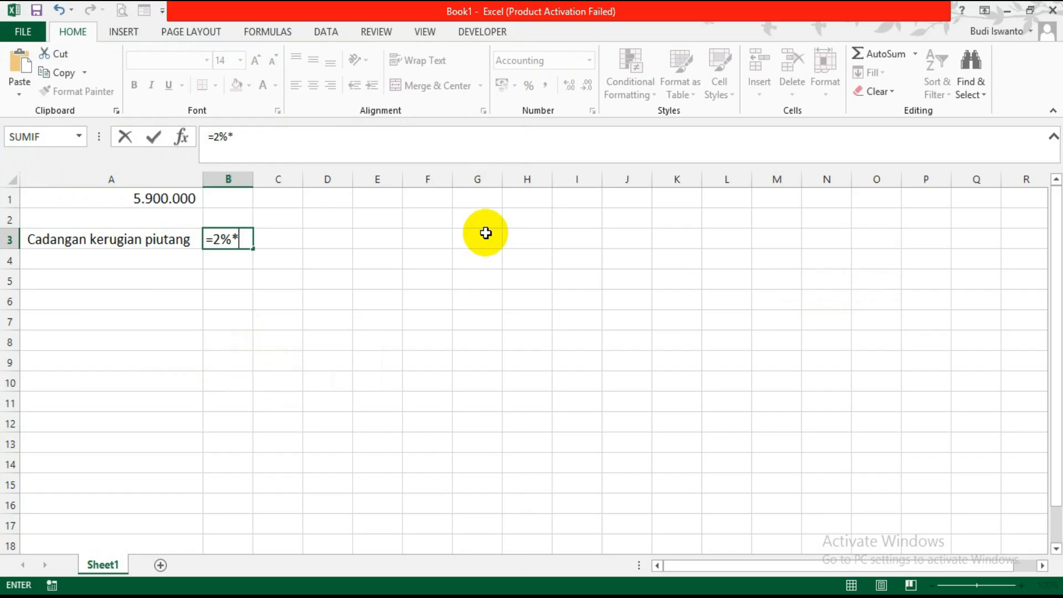
key("alt+Tab")
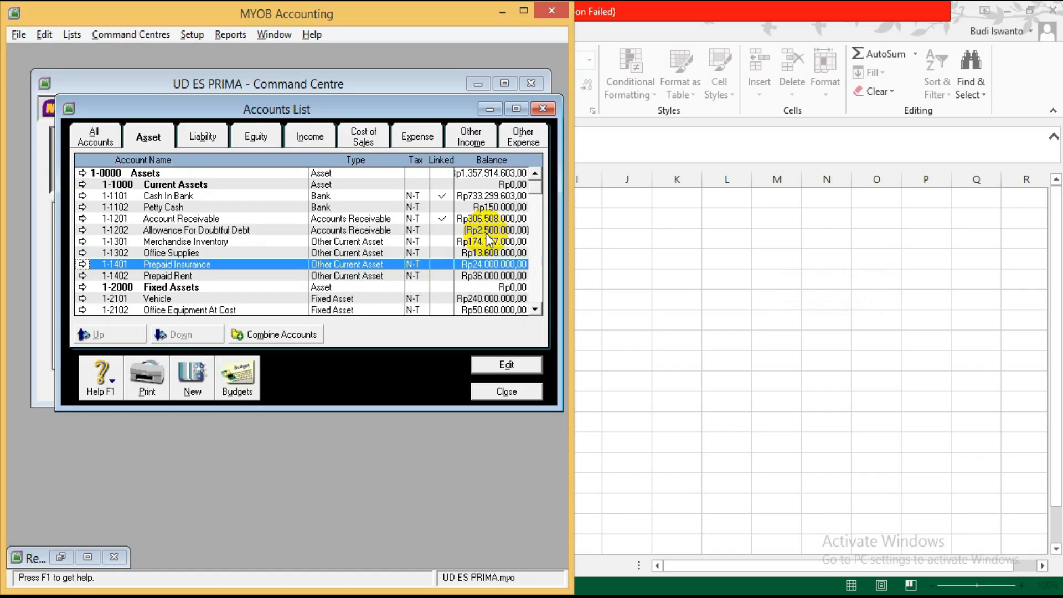
key("alt+Tab")
type("306")
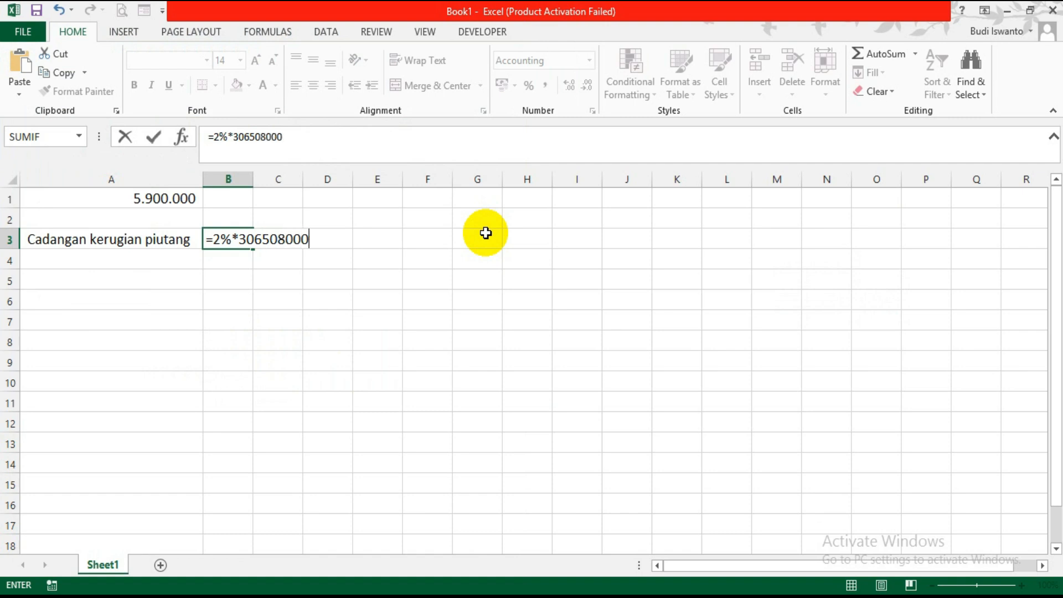
key("Return")
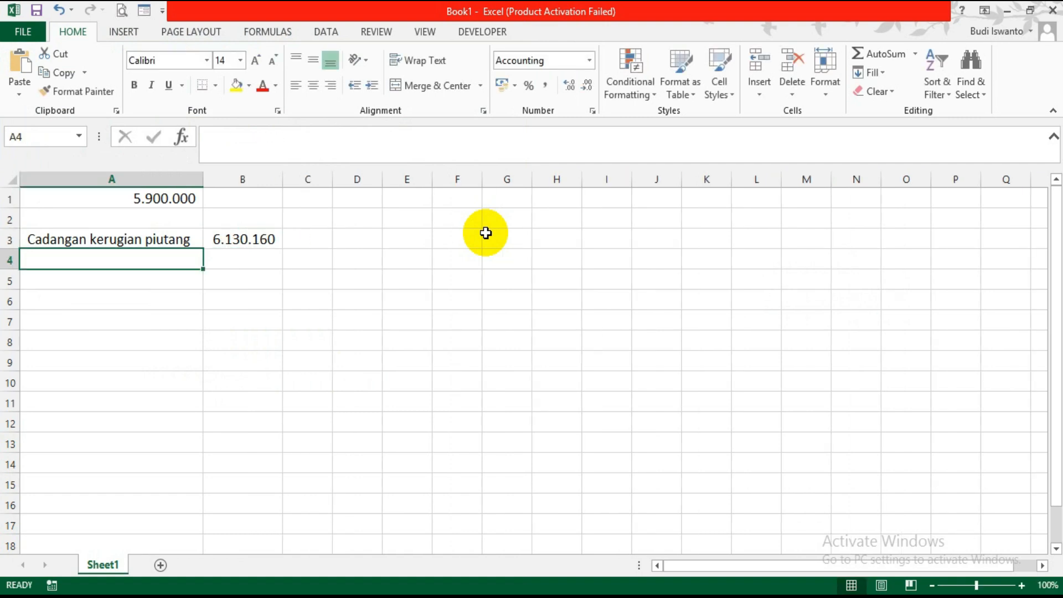
Step: Label cell A4 "Beban kerugian piutang" and calculate B4 with =B3-2500000, taking the Allowance For Doubtful Debt balance from MYOB's accounts list
type("Beban kerugian")
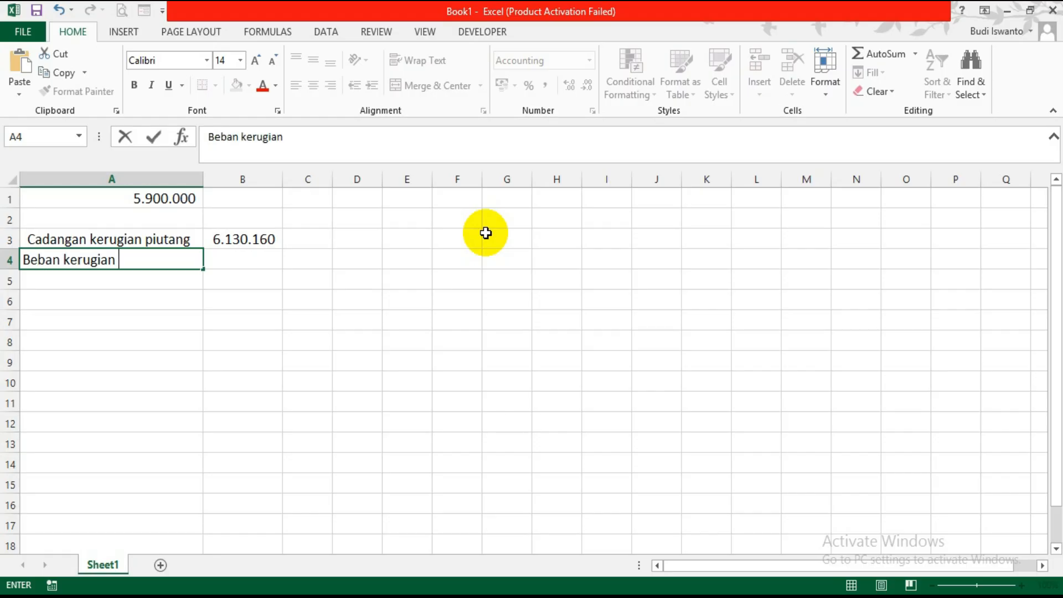
type(" piutang")
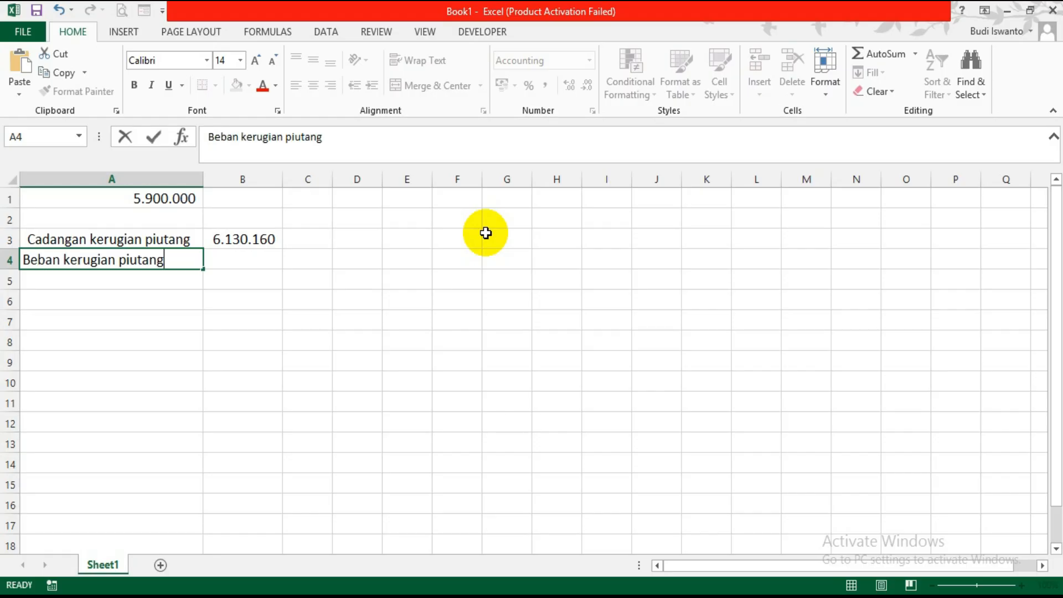
key("Tab")
type("=")
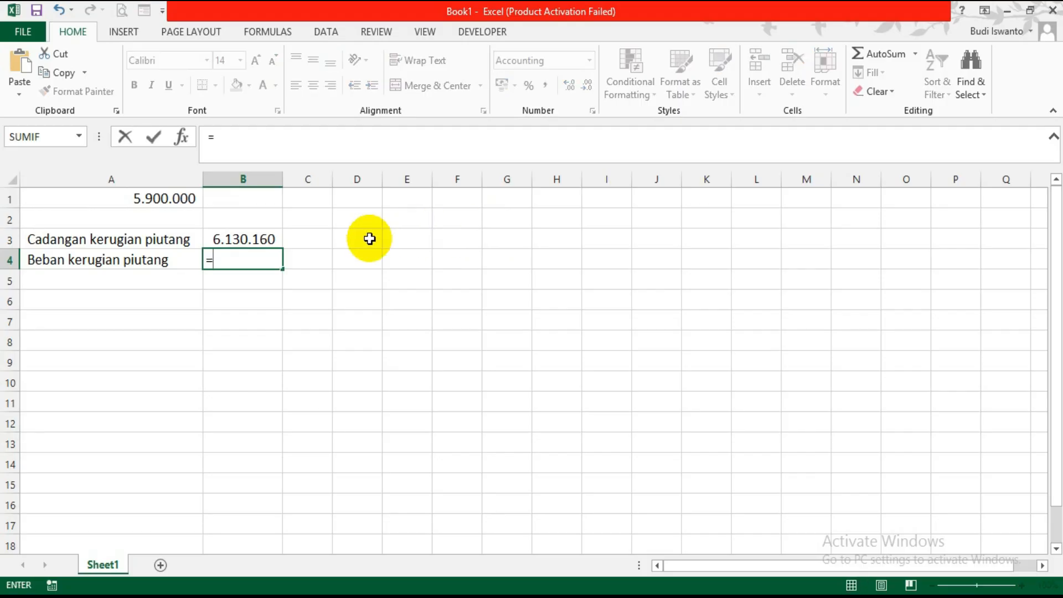
left_click(245, 238)
type("-")
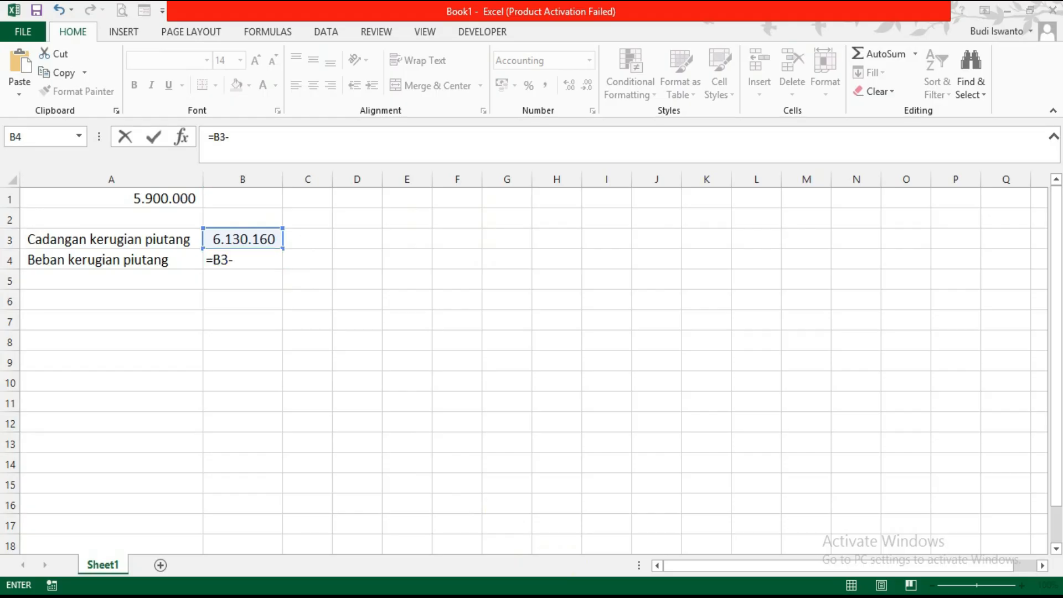
key("alt+Tab")
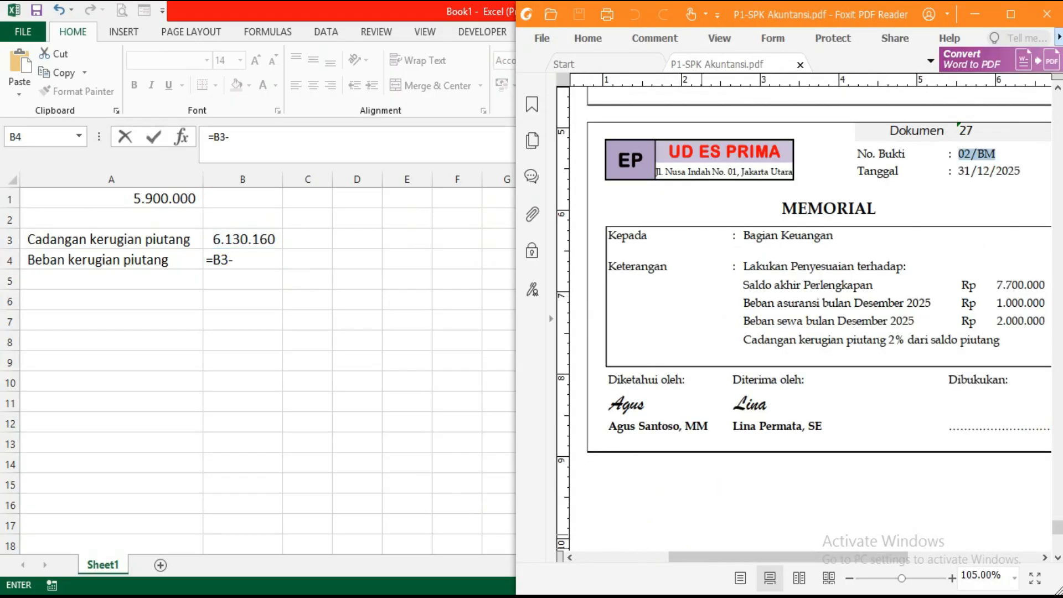
key("alt+Tab")
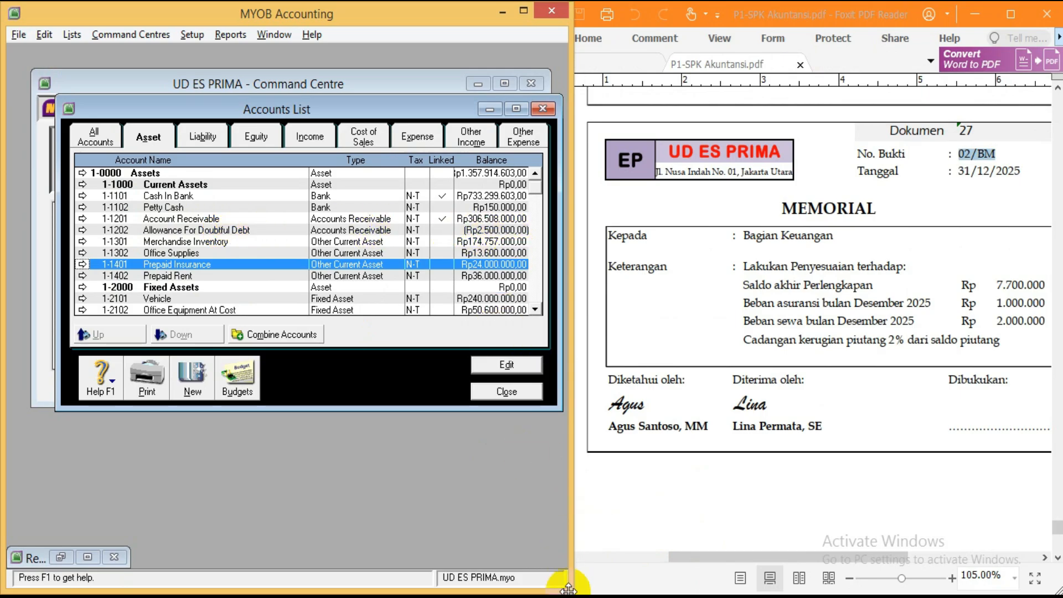
left_click(491, 596)
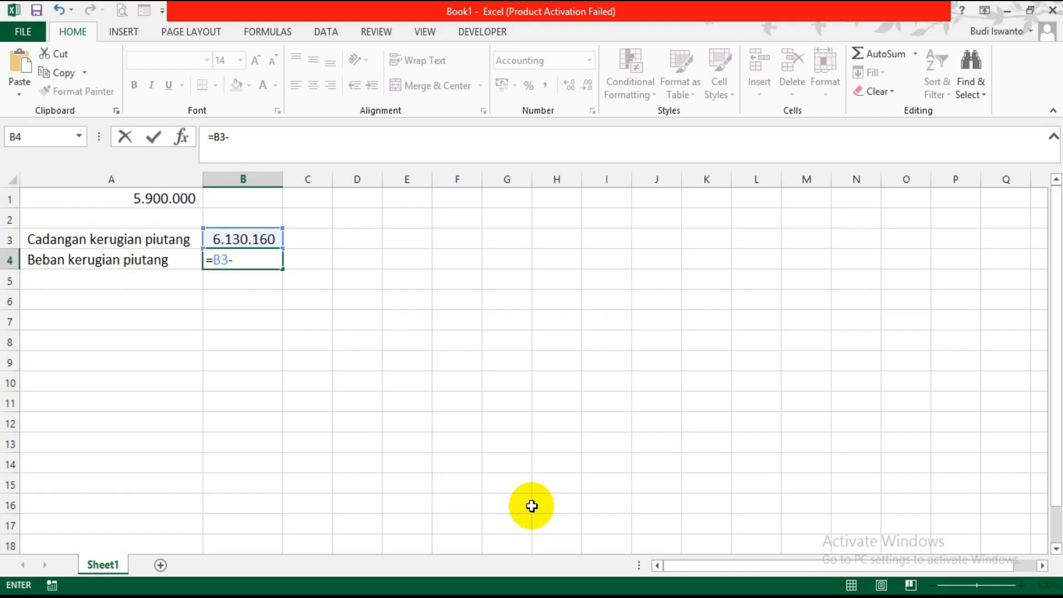
key("Return")
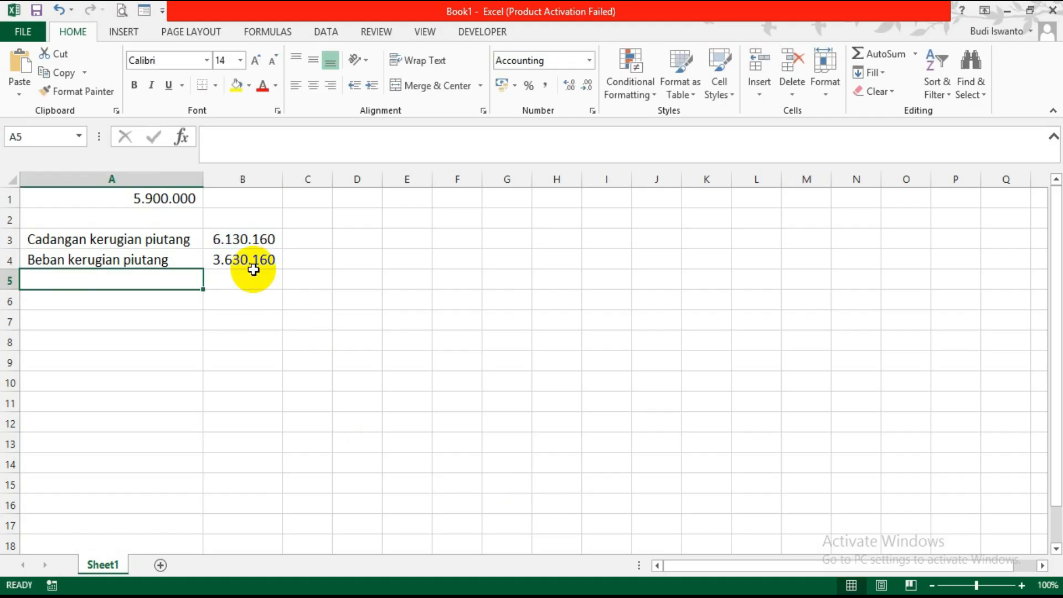
left_click(250, 263)
Step: Return to MYOB, restore the Record Journal Entry window and add a line for account 6-1103 Bad Debts Expense
left_click(443, 595)
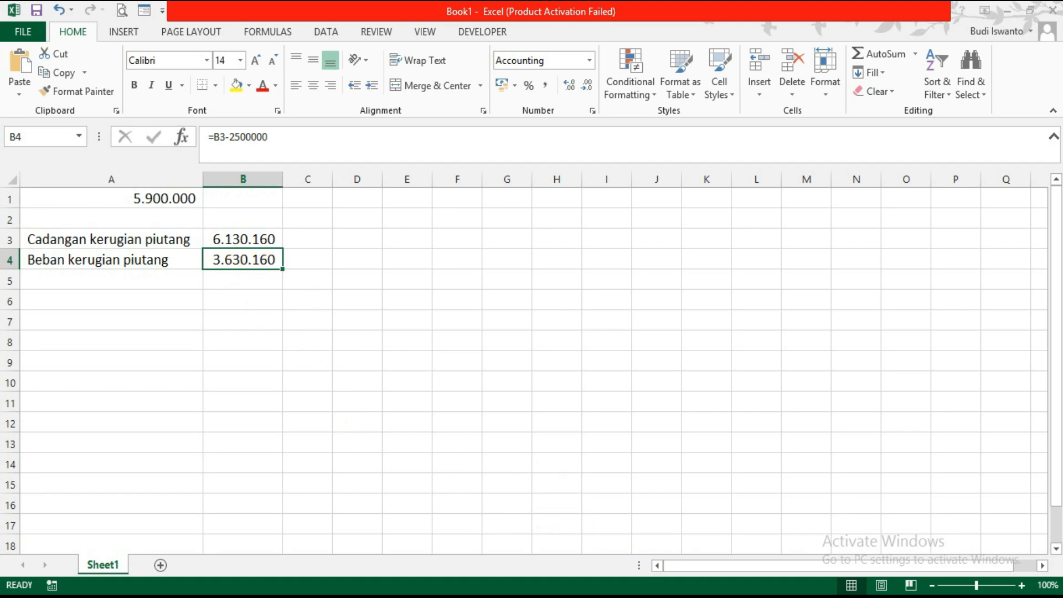
left_click(62, 556)
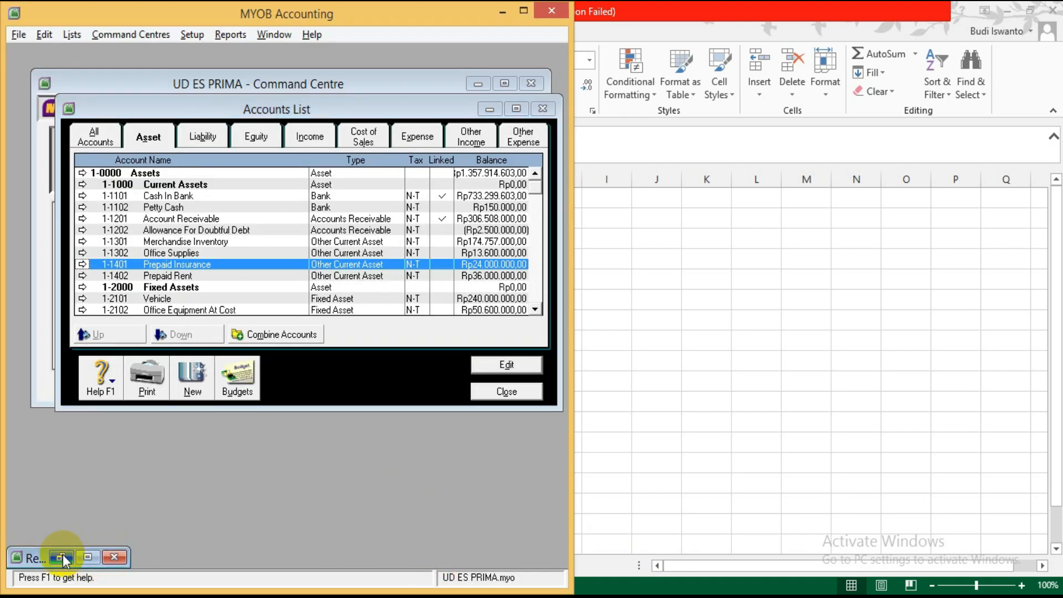
key("alt+Tab")
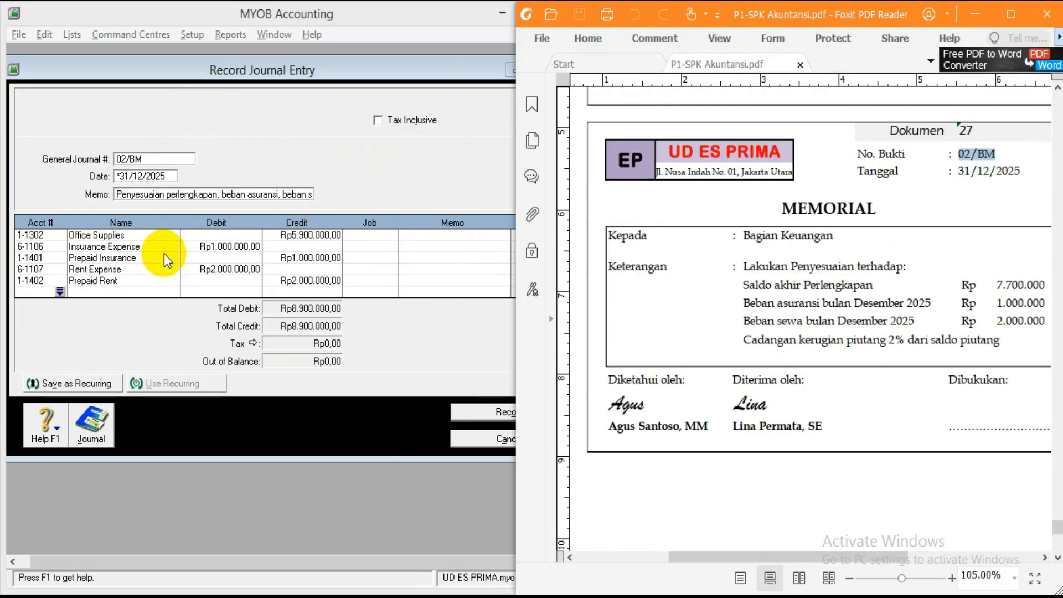
left_click(371, 164)
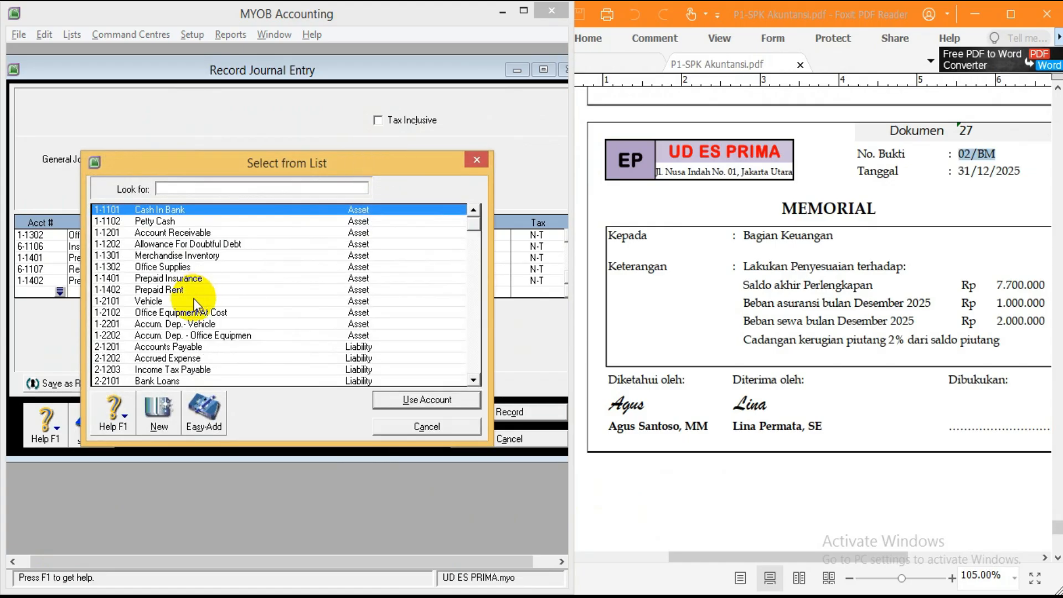
type("1-2101")
scroll(194, 302, "down", 4)
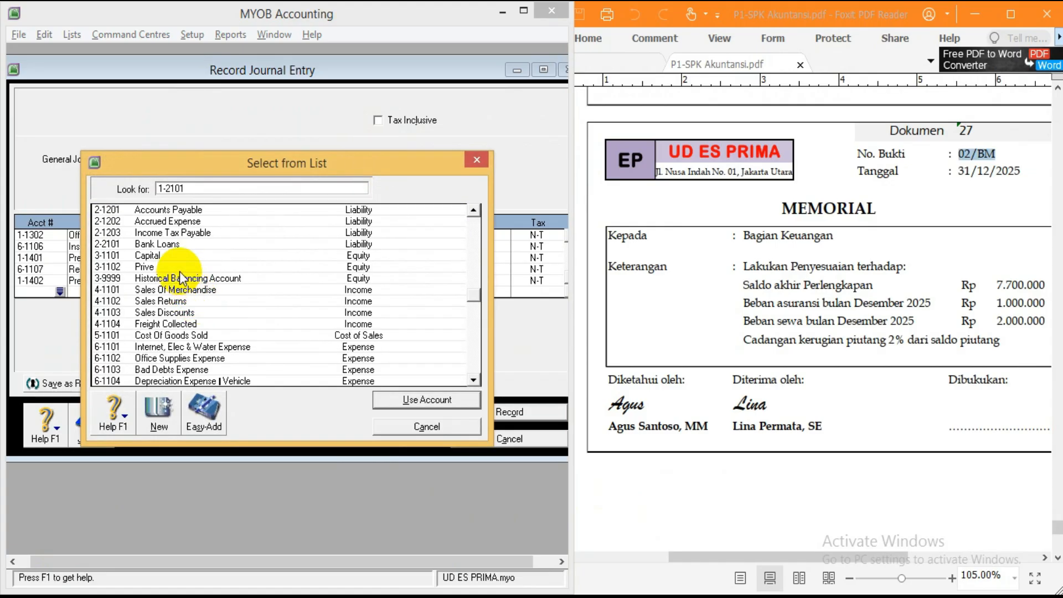
scroll(183, 283, "down", 2)
double_click(171, 303)
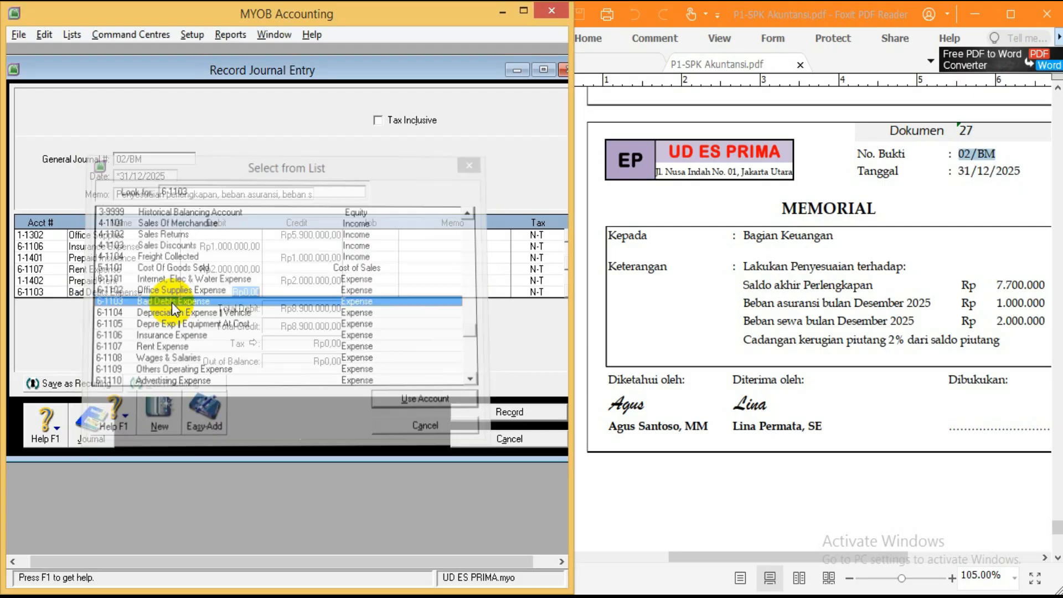
Step: Enter a debit of Rp3.630.160 for Bad Debts Expense, taking the amount from cell B4 in Excel
key("alt+Tab")
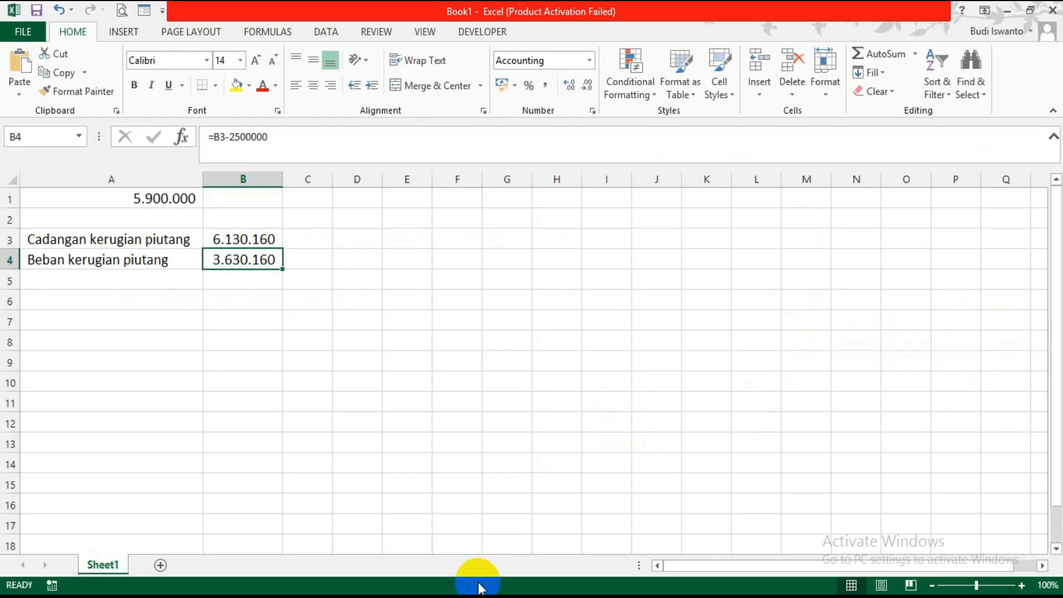
key("alt+Tab")
type("363")
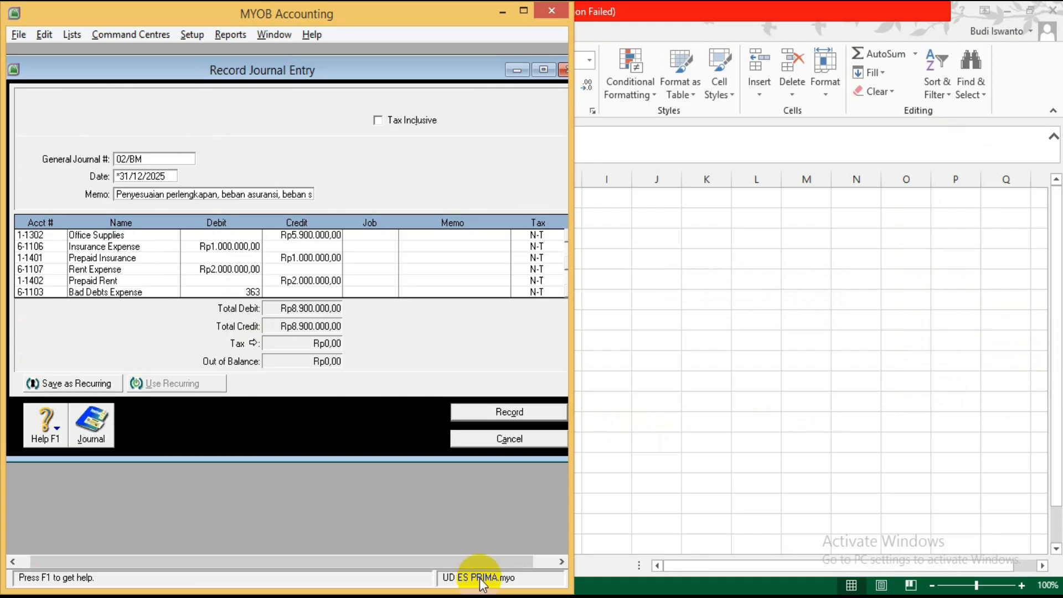
type("0")
key("alt+Tab")
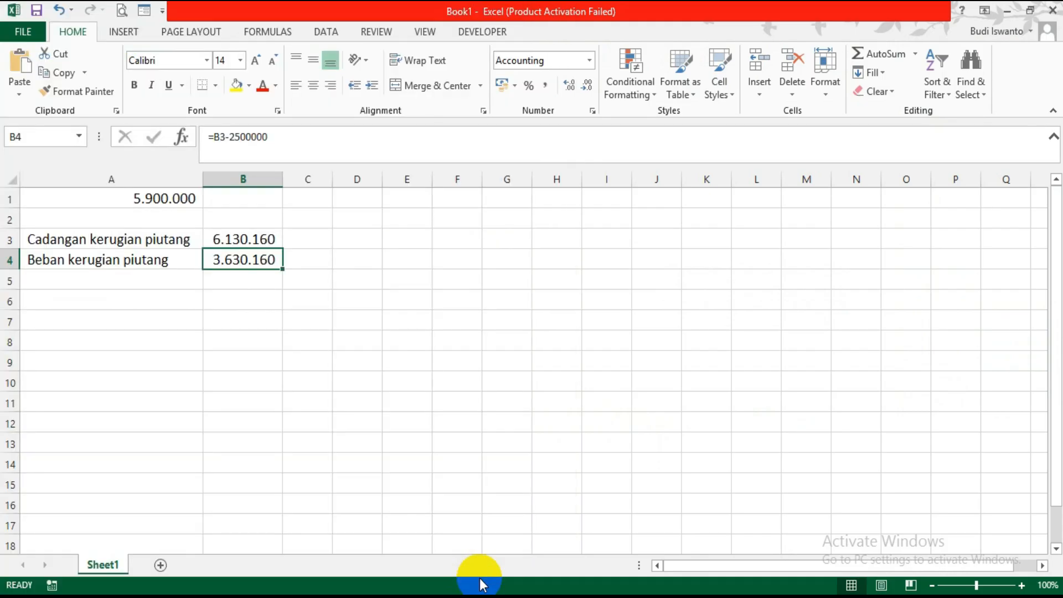
key("alt+Tab")
type("160")
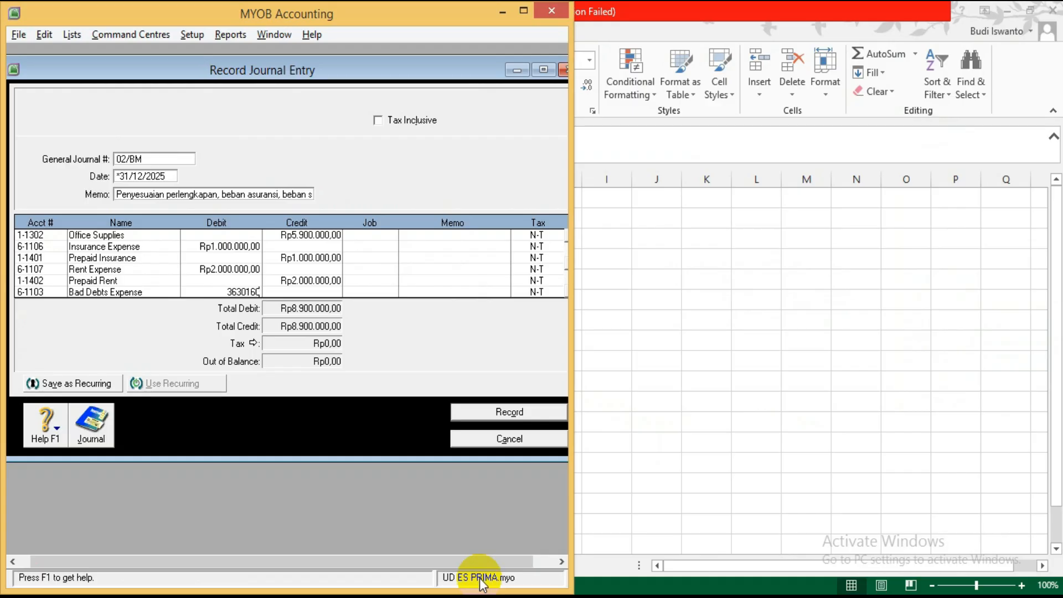
key("Return")
Step: Credit account 1-1202 Allowance For Doubtful Debt for Rp3.630.160 and record journal 02/BM
key("Return")
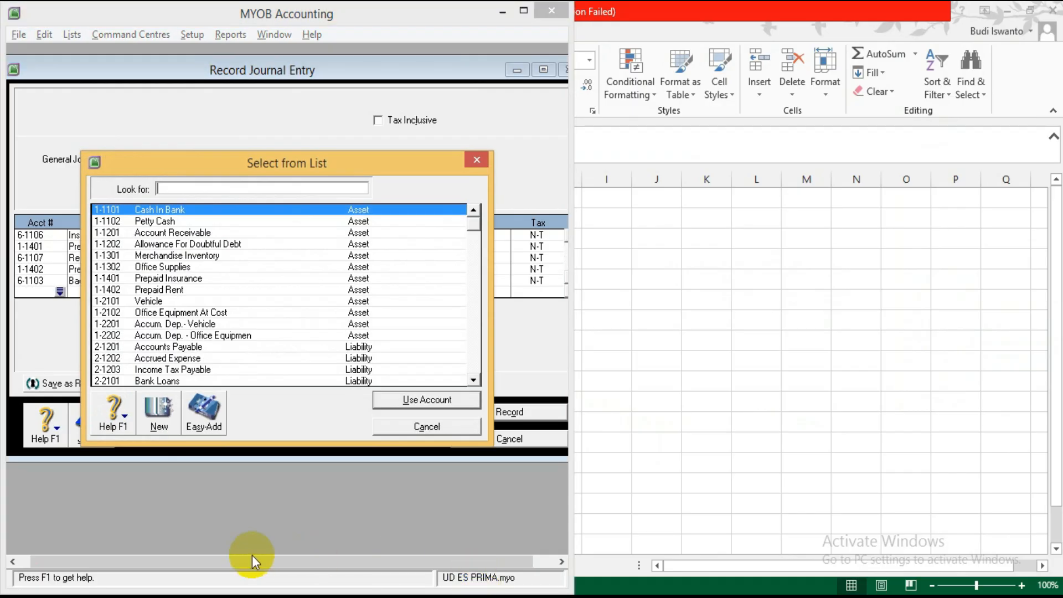
double_click(194, 243)
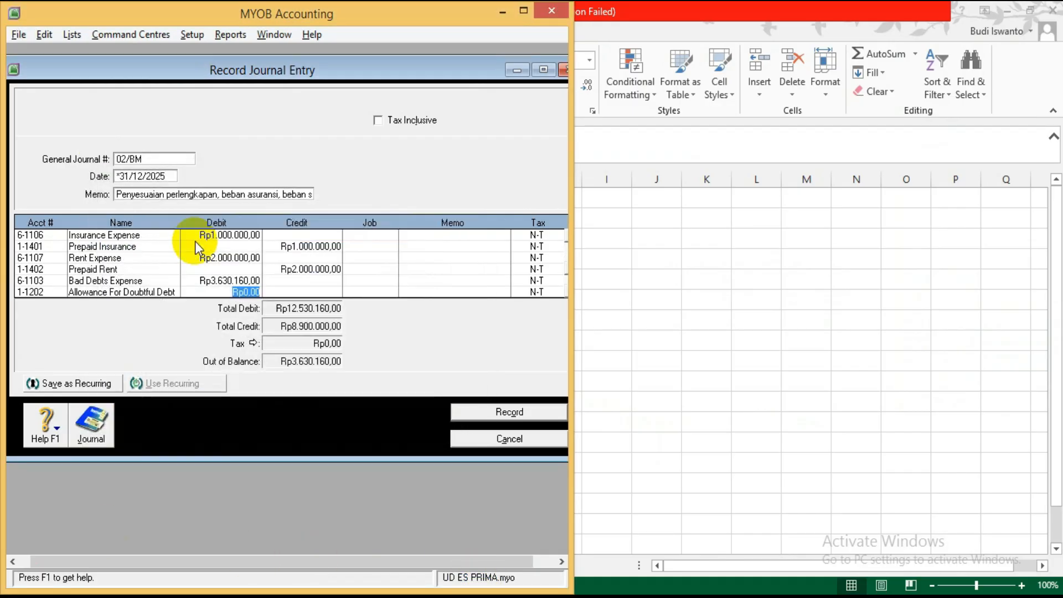
key("Return")
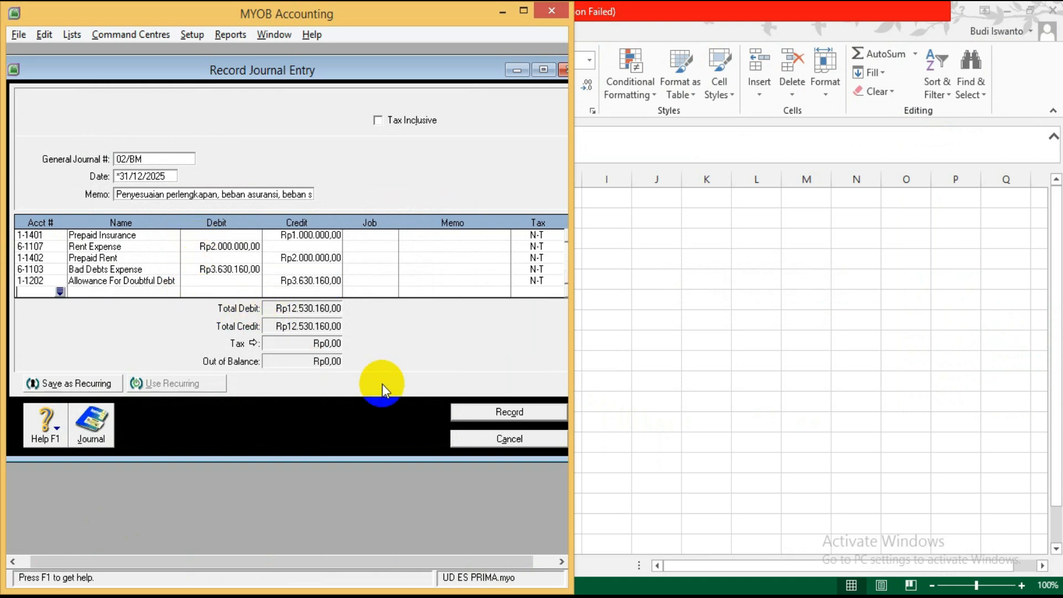
left_click(509, 412)
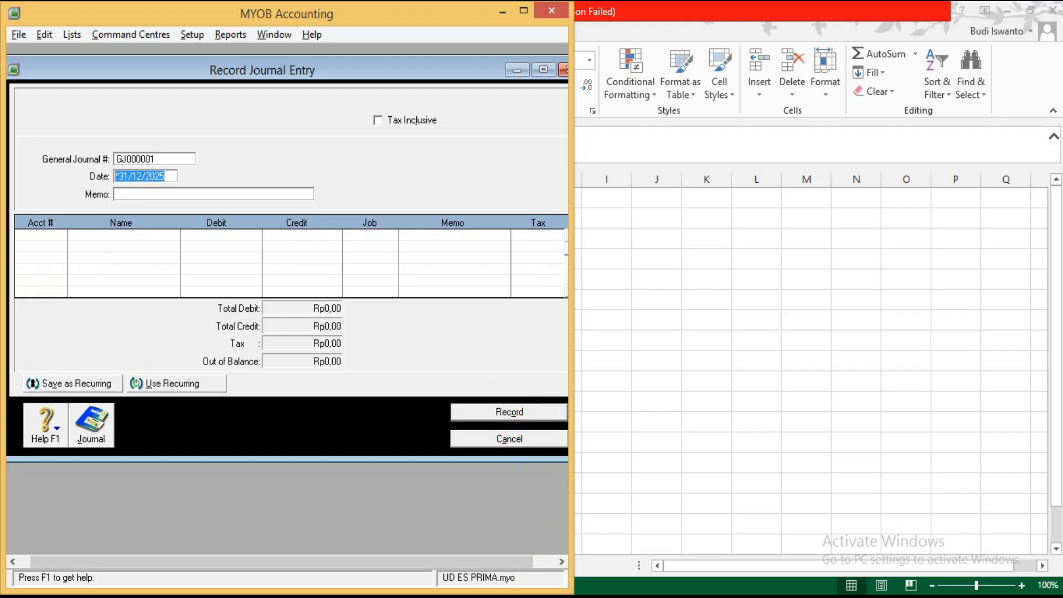
Step: Set the new entry's general journal number to 03/BM, copied from Dokumen 28 in the PDF
key("alt+Tab")
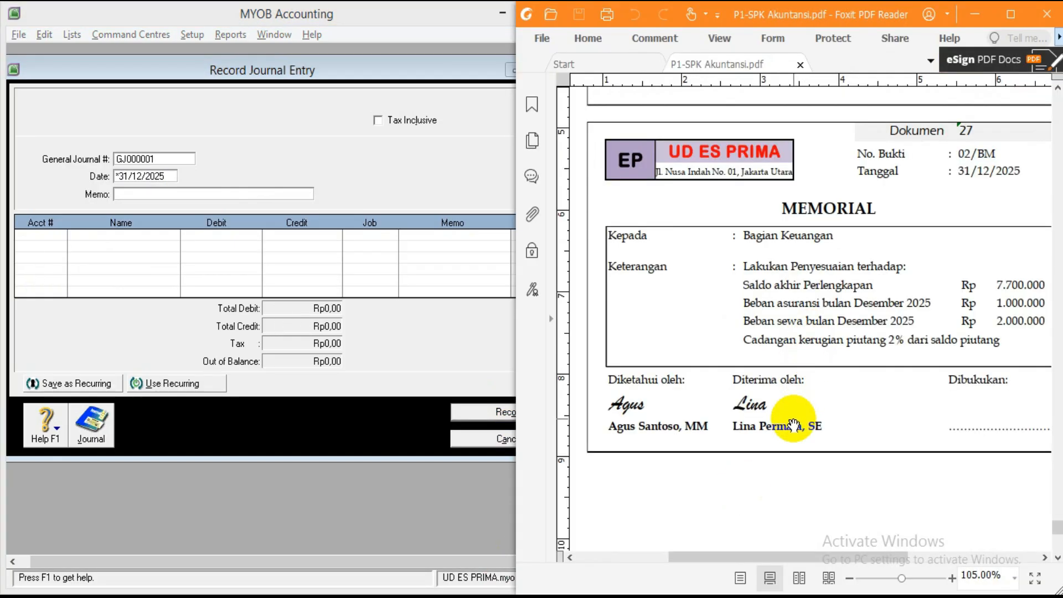
scroll(793, 424, "down", 6)
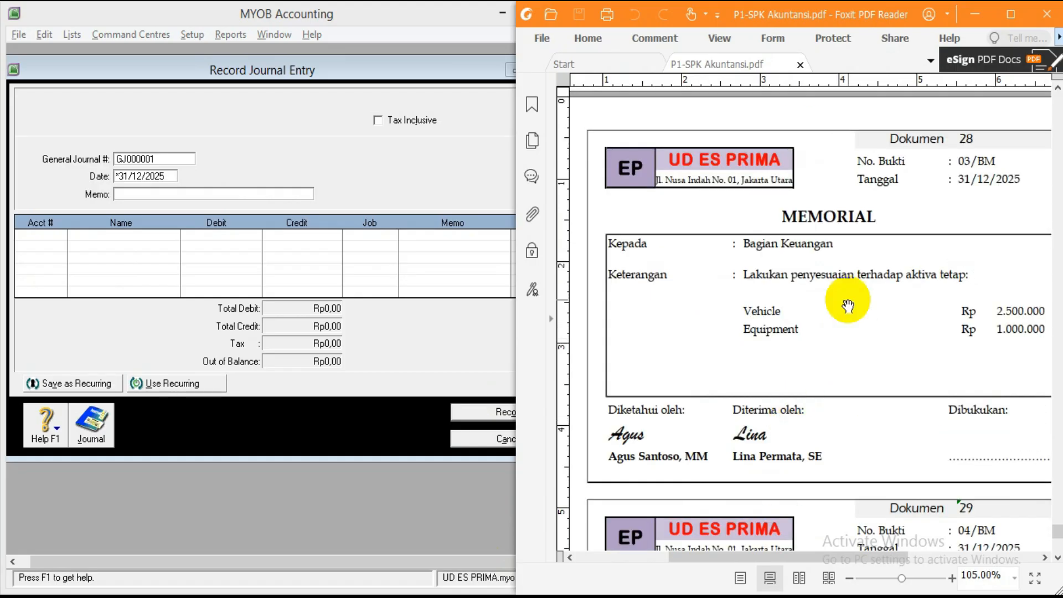
left_click(142, 159)
left_click_drag(959, 163, 995, 162)
key("ctrl+c")
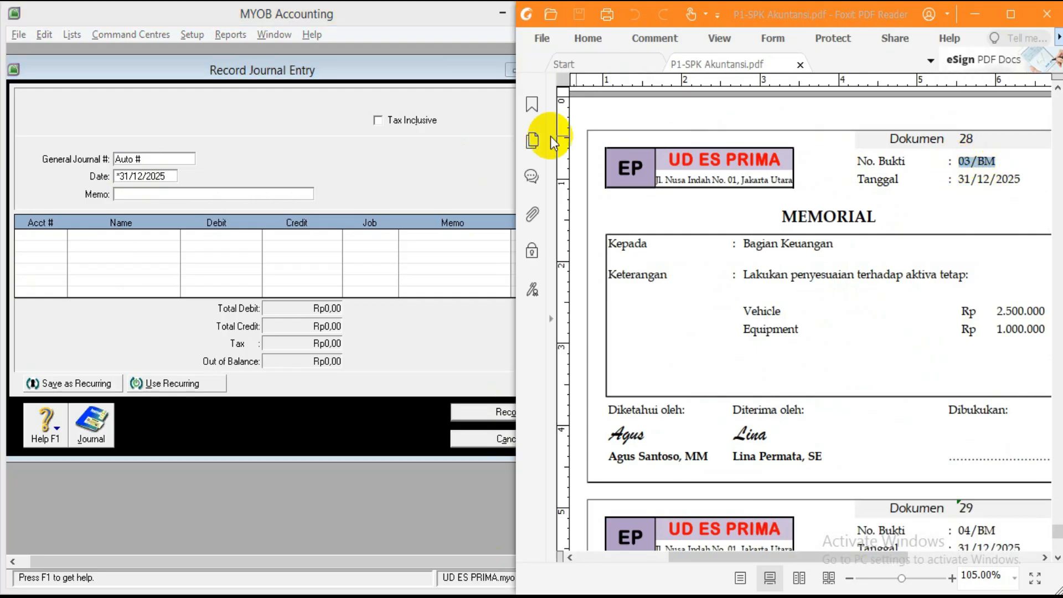
left_click(416, 147)
key("ctrl+v")
Step: Keep the journal date and enter the memo "Penyusutan aktiva tetap"
key("Tab")
key("Tab")
type("Pen")
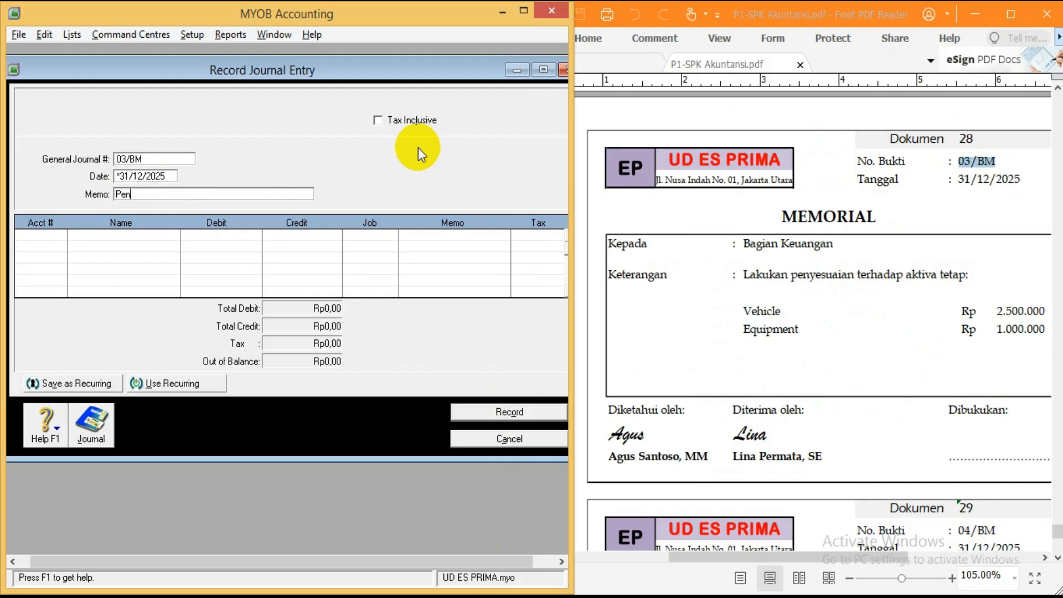
type("yusutan aktiva tetap")
key("Tab")
Step: Add a journal line debiting account 6-1104 Depreciation Expense Vehicle for Rp2.500.000
key("Tab")
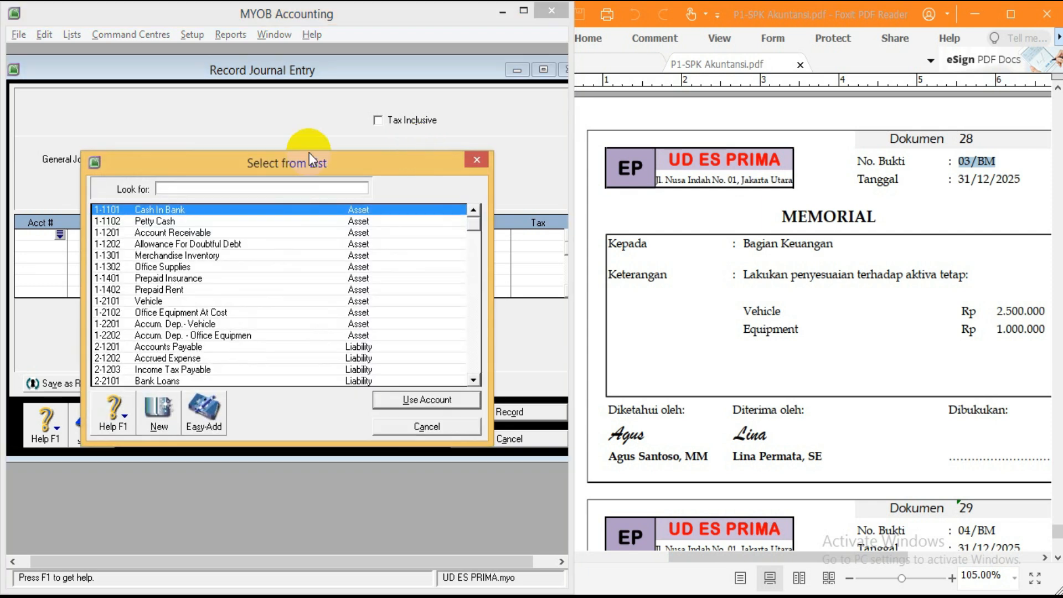
type("1-1302")
scroll(308, 274, "down", 8)
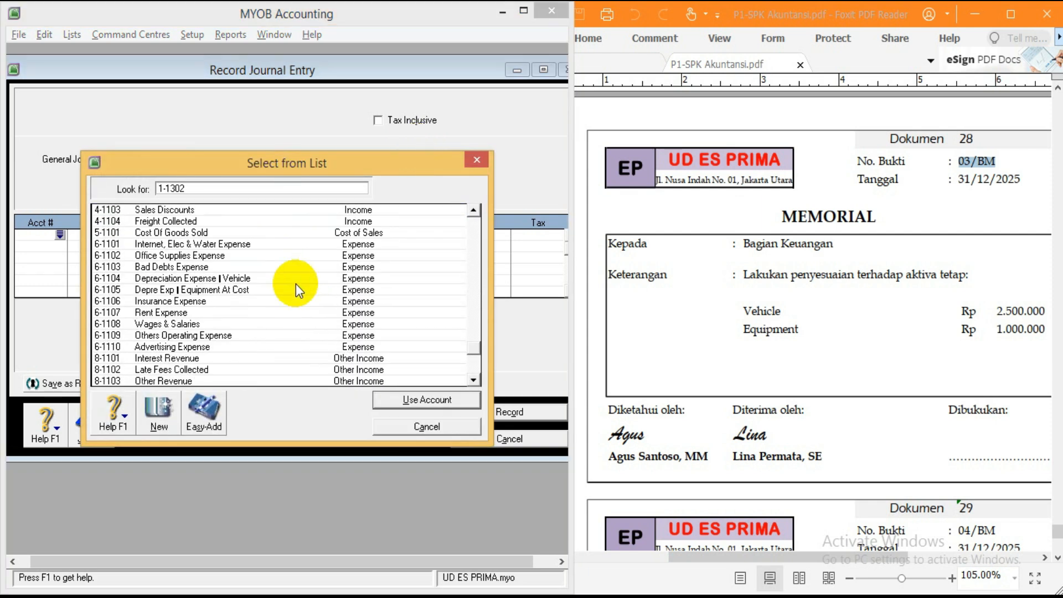
double_click(210, 279)
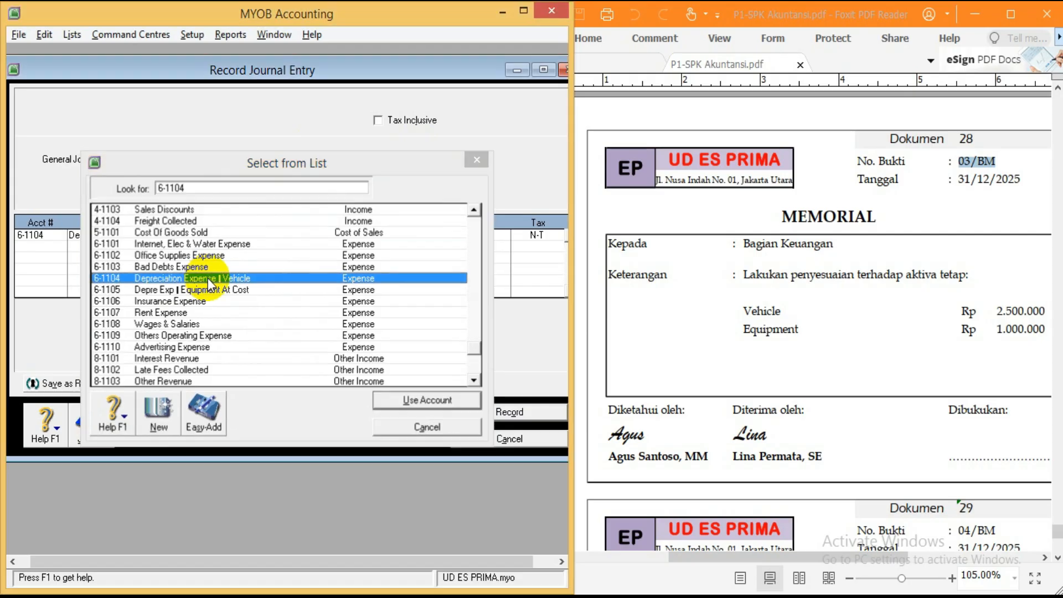
type("2")
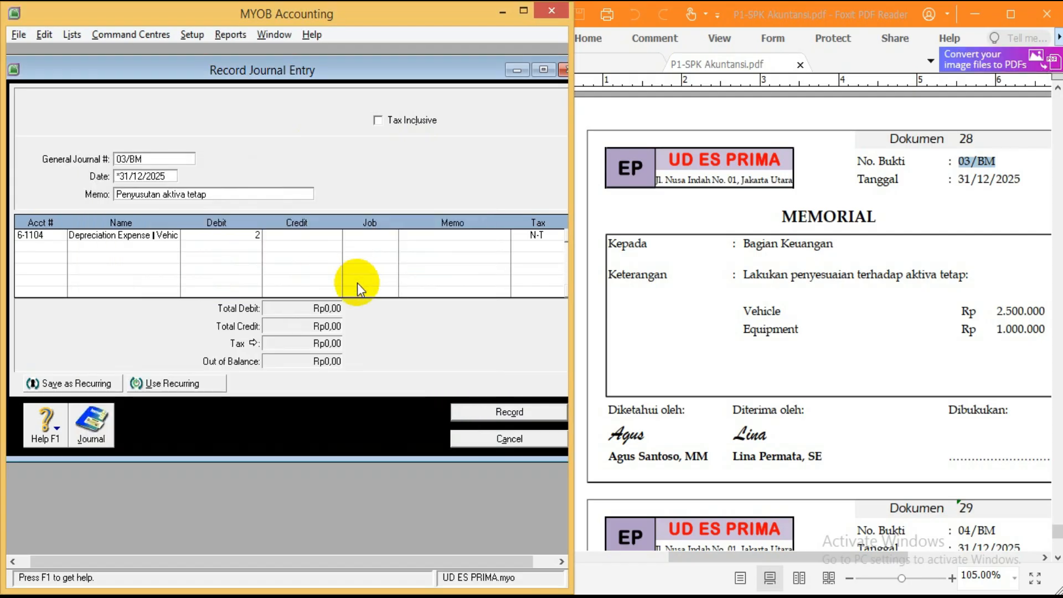
type("500000")
key("Return")
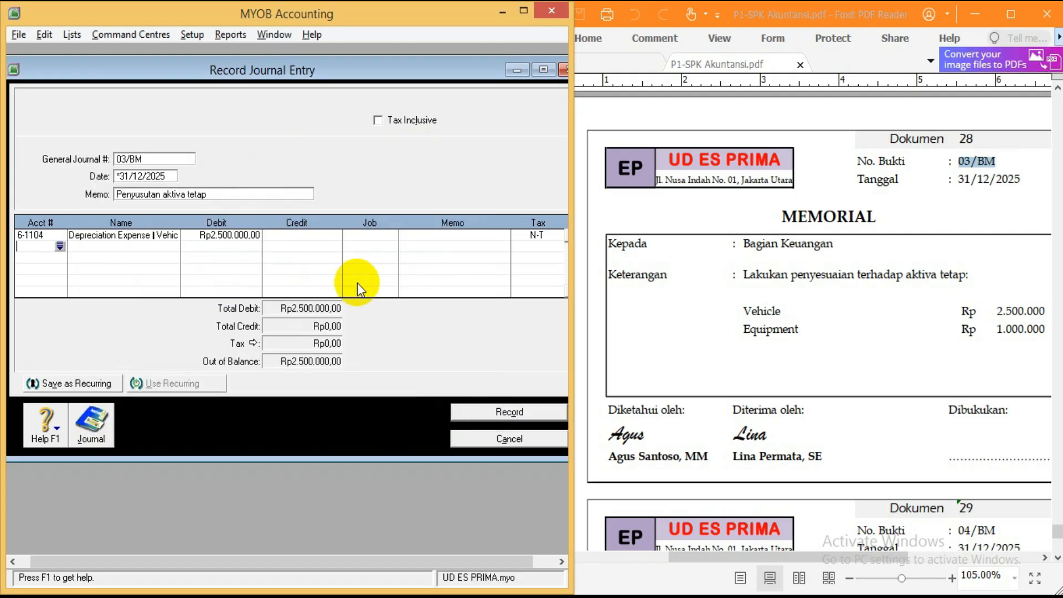
Step: Credit account 1-2201 Accum. Dep. - Vehicle for Rp2.500.000 on the following journal line
key("Return")
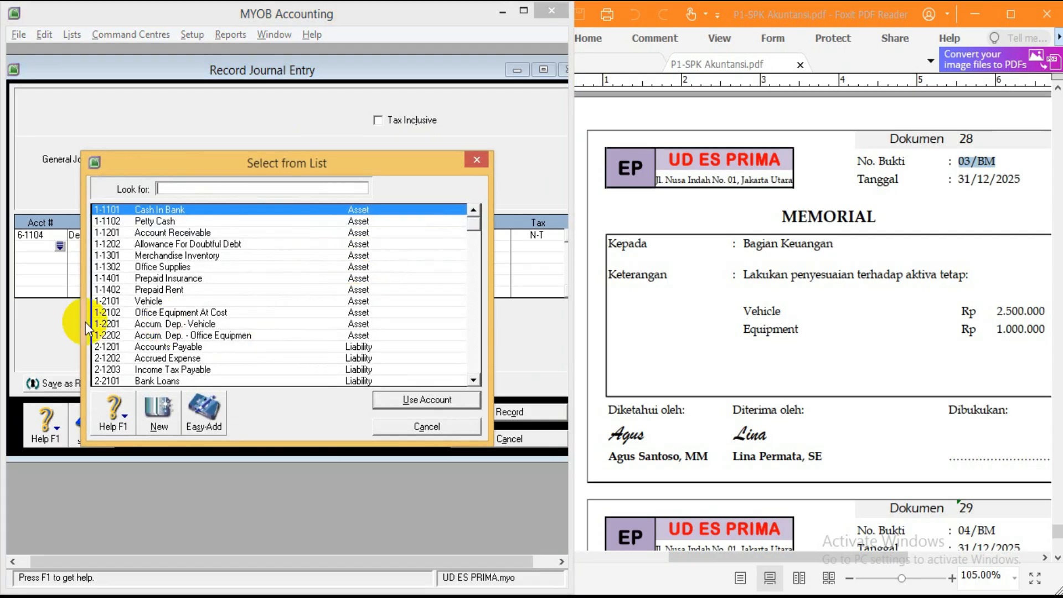
type("1-2201")
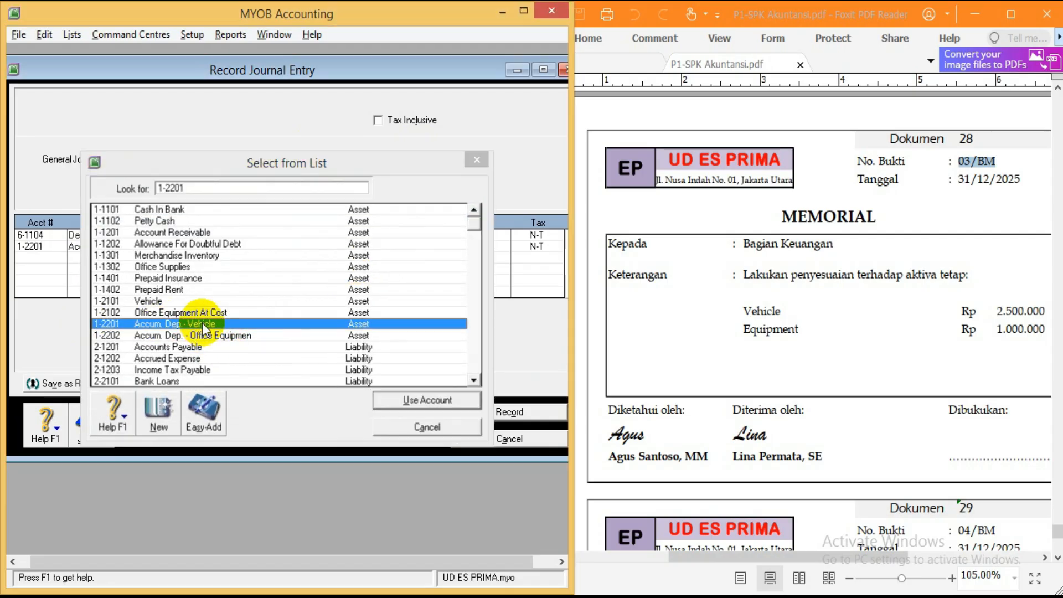
key("Return")
key("Tab")
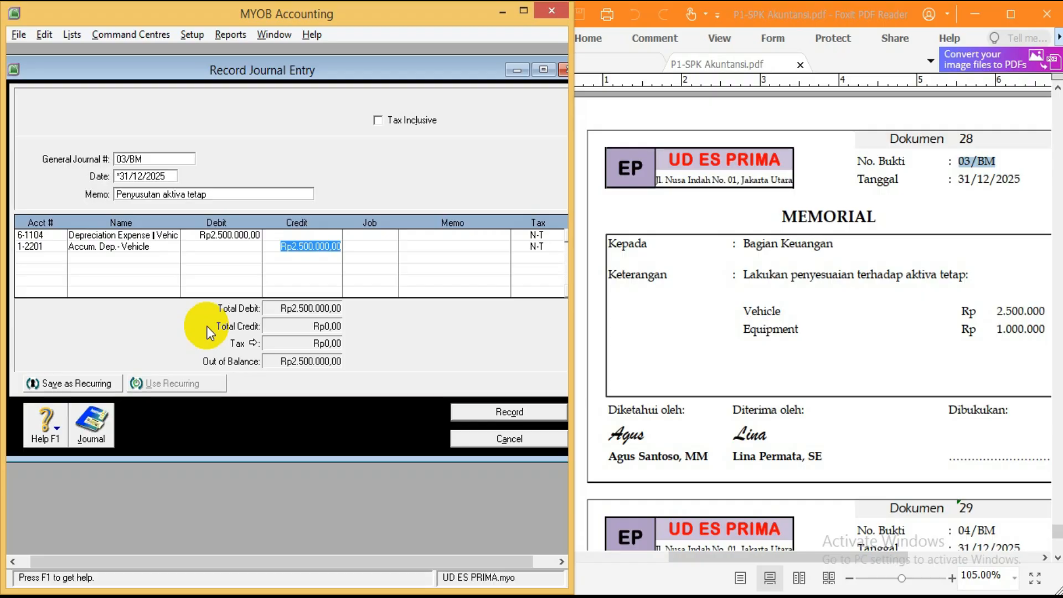
key("Return")
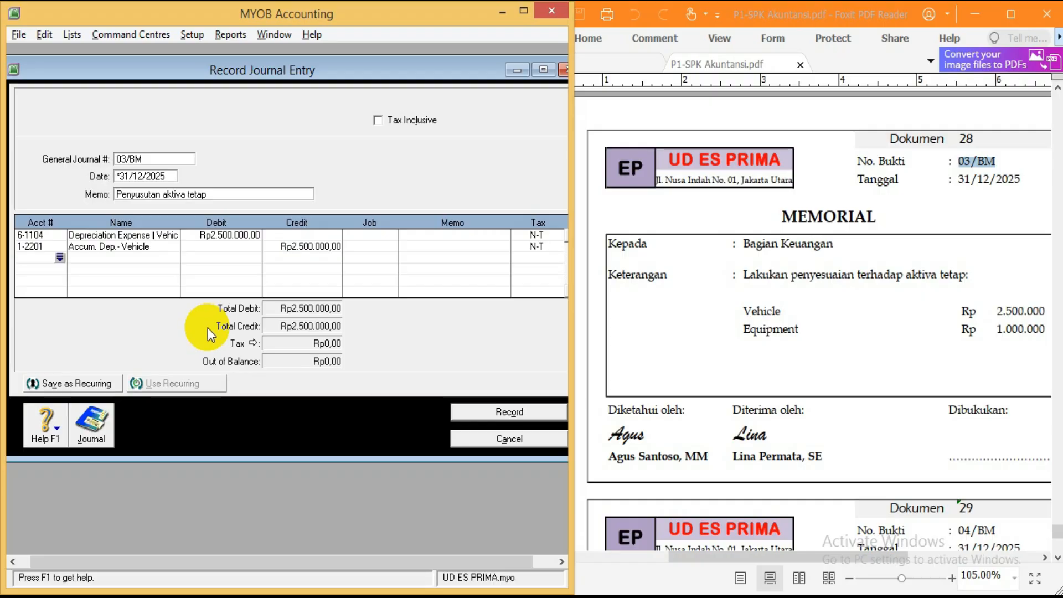
Step: Add a journal line debiting account 6-1105 Depre Exp Equipment At Cost for Rp1.000.000
type("1-2102")
scroll(242, 313, "down", 5)
scroll(242, 316, "down", 4)
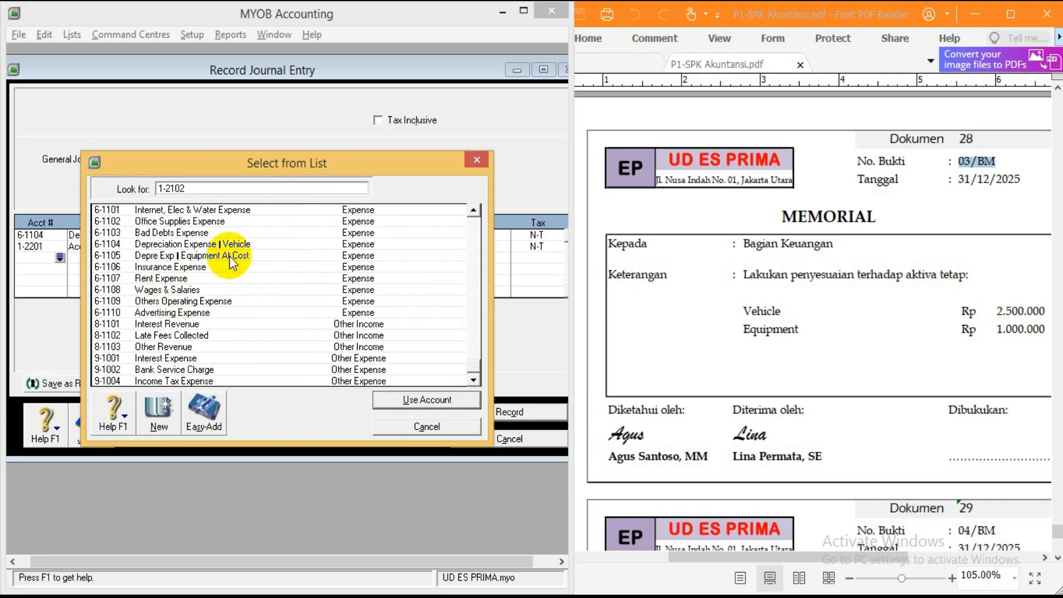
double_click(247, 256)
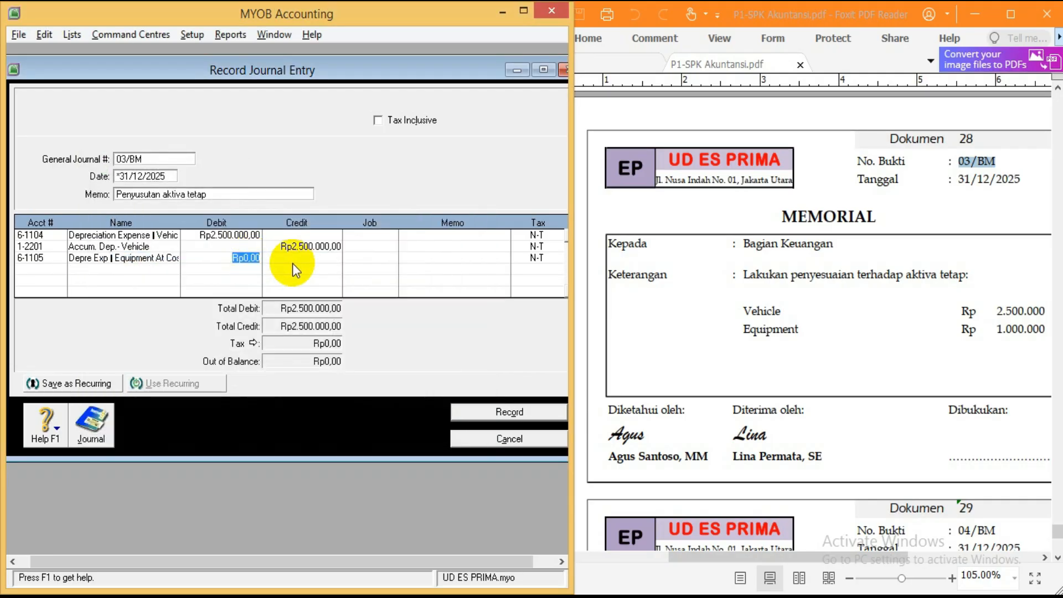
type("1")
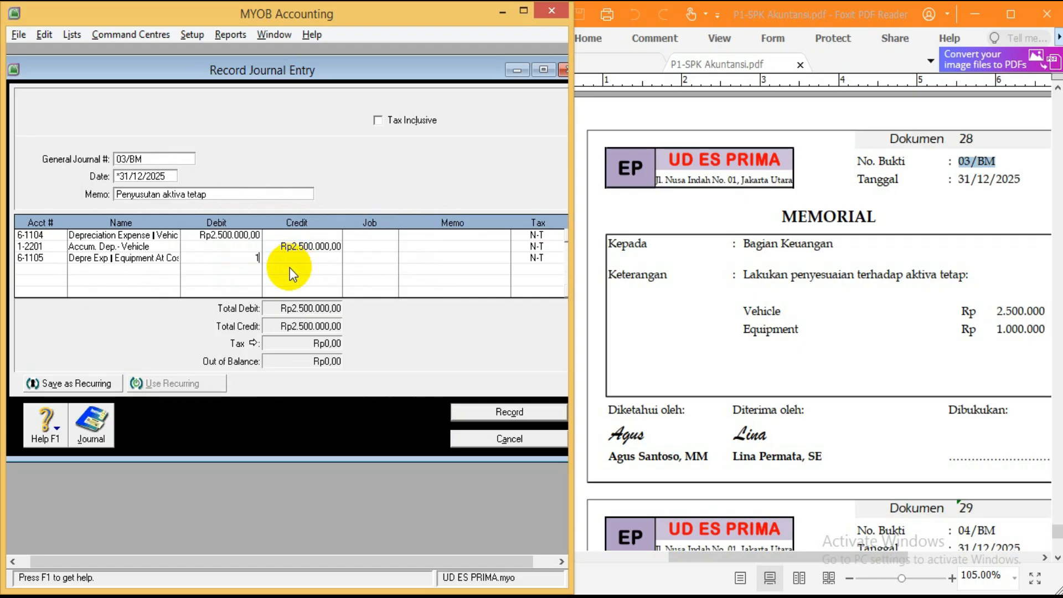
type("000000")
key("Return")
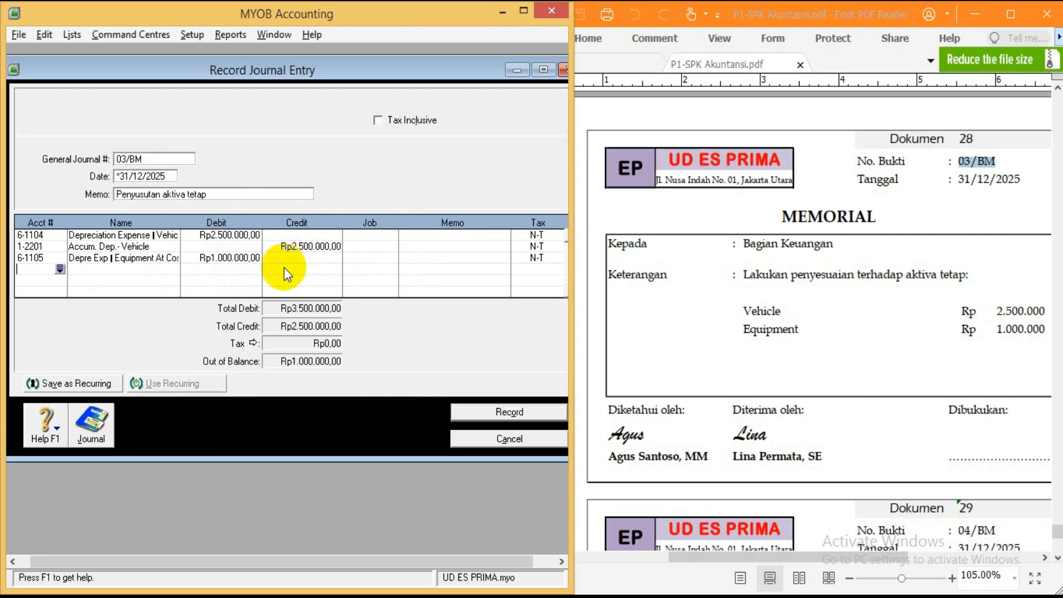
Step: Credit account 1-2202 Accum. Dep. - Office Equipment for Rp1.000.000 on the following line and record the journal entry
key("Return")
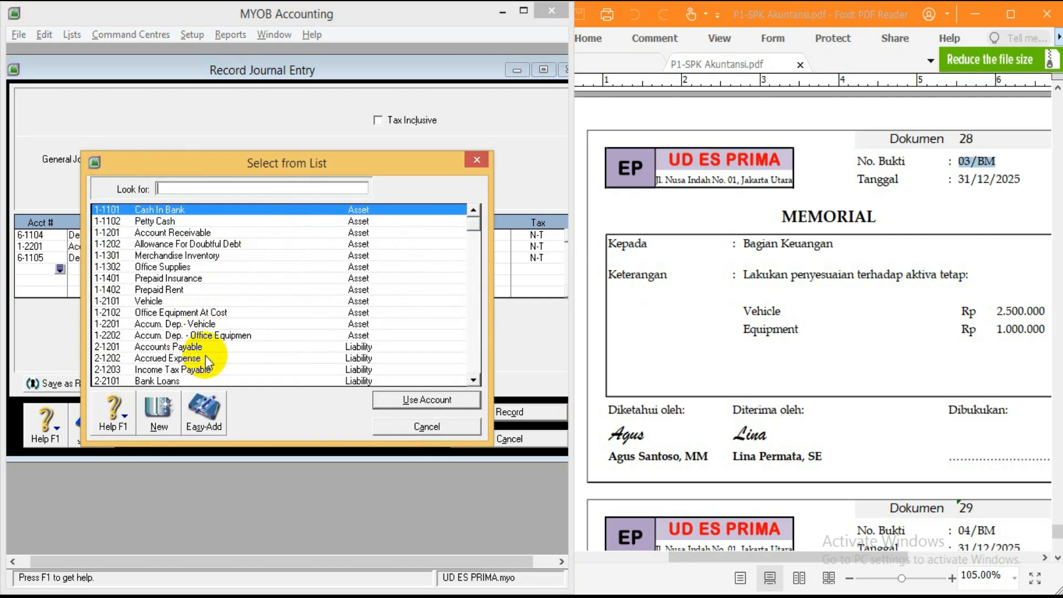
double_click(236, 336)
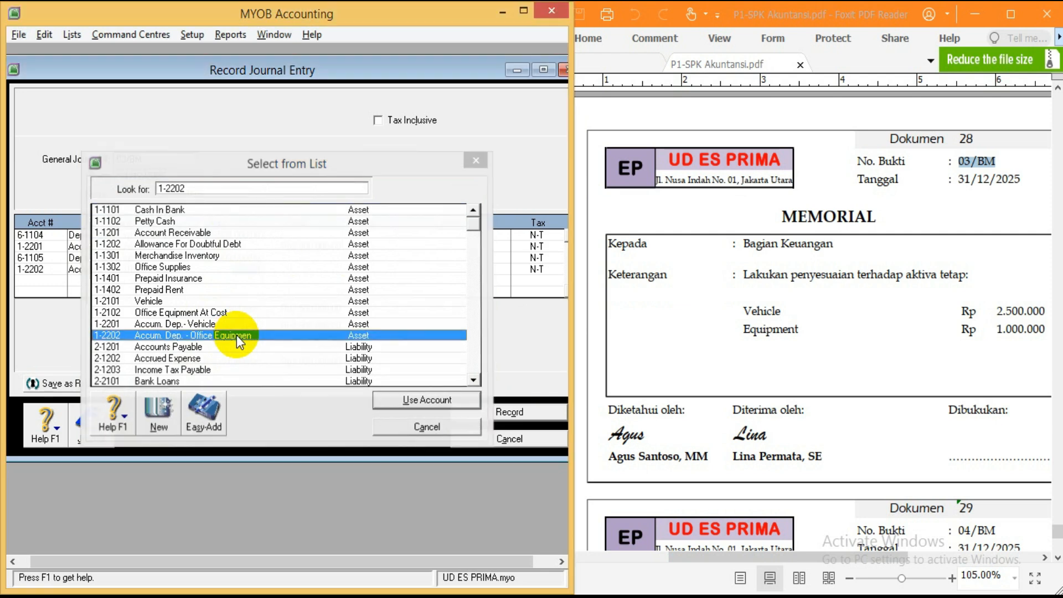
key("Tab")
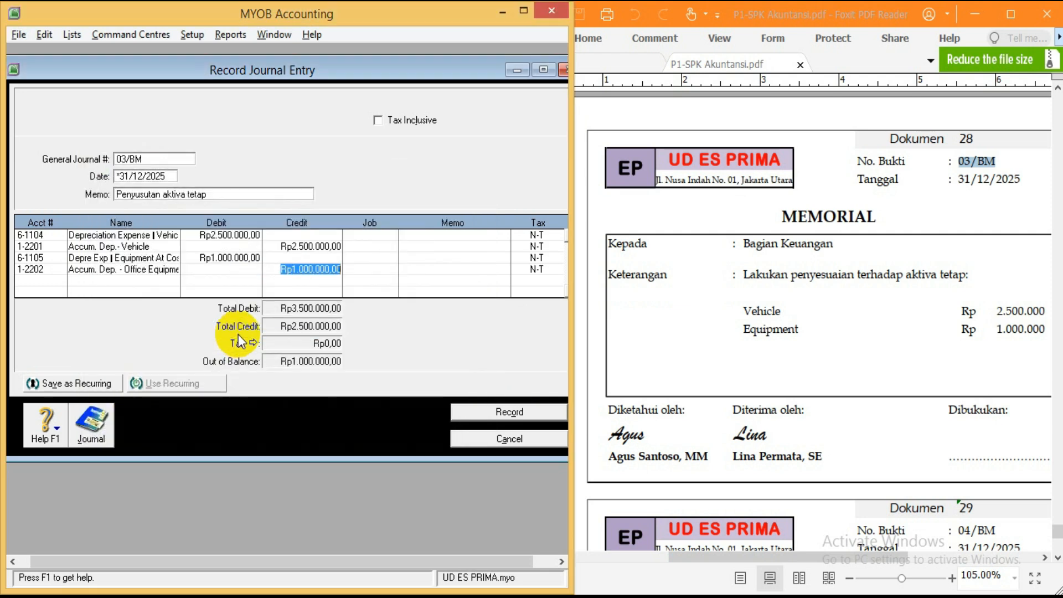
key("Return")
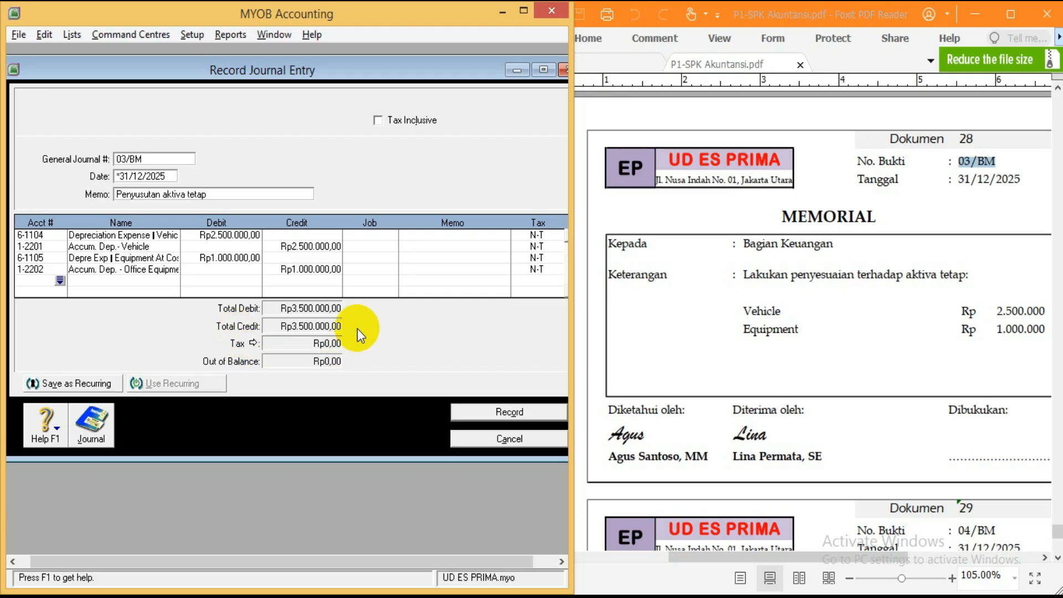
left_click(520, 411)
Step: Set the new entry's general journal number to 04/BM, copied from Dokumen 29 in the PDF
left_click(803, 355)
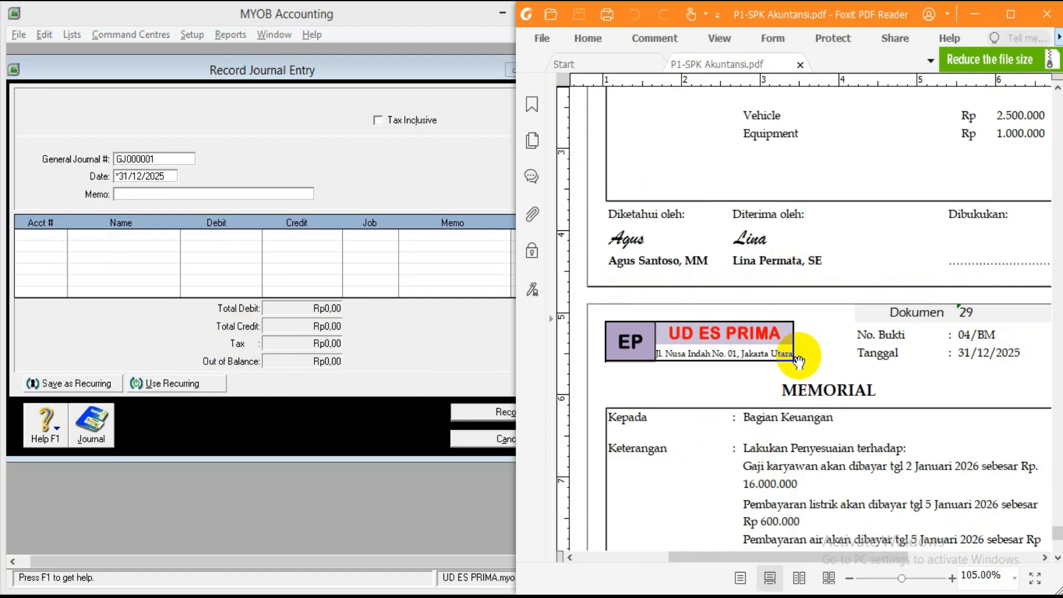
scroll(800, 357, "down", 5)
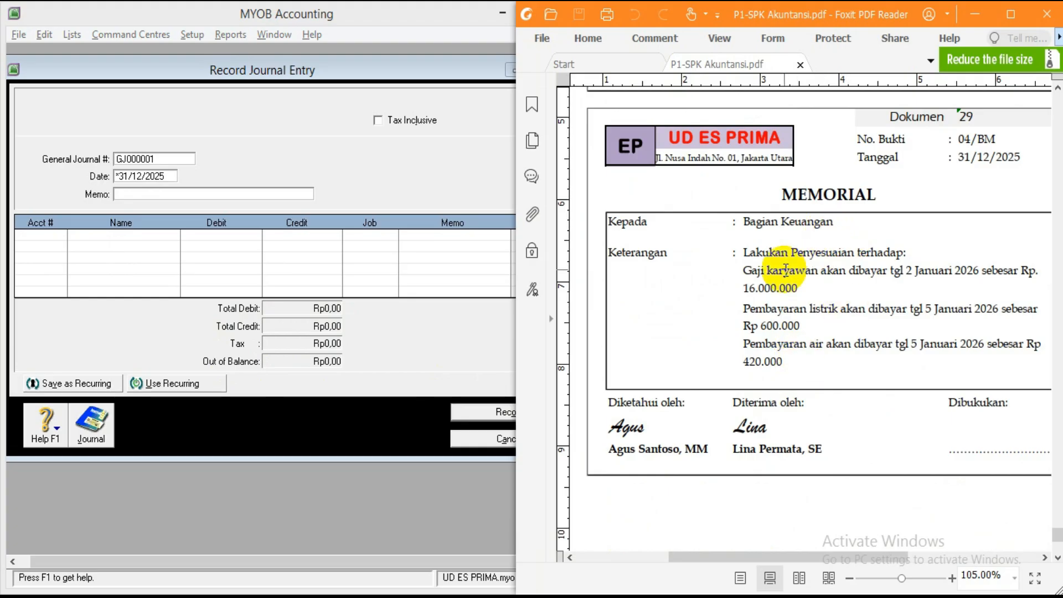
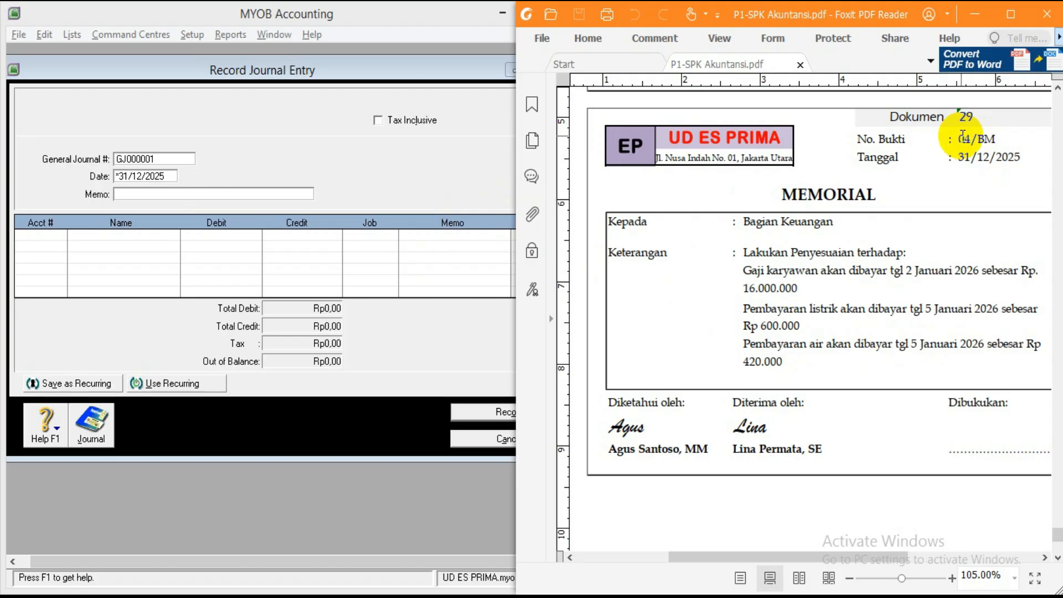
left_click_drag(959, 139, 995, 139)
key("ctrl+c")
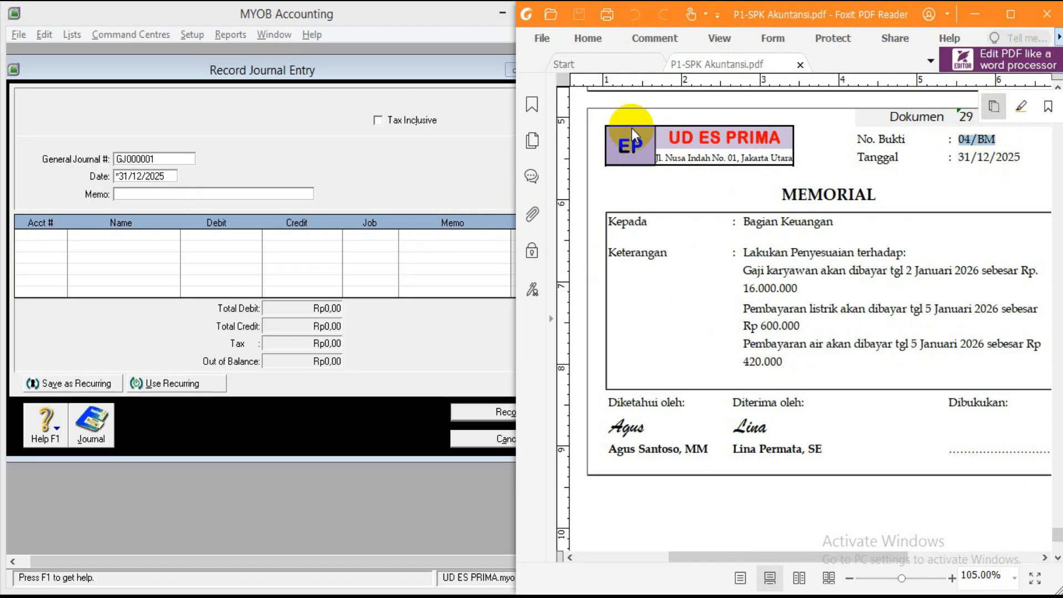
left_click(417, 157)
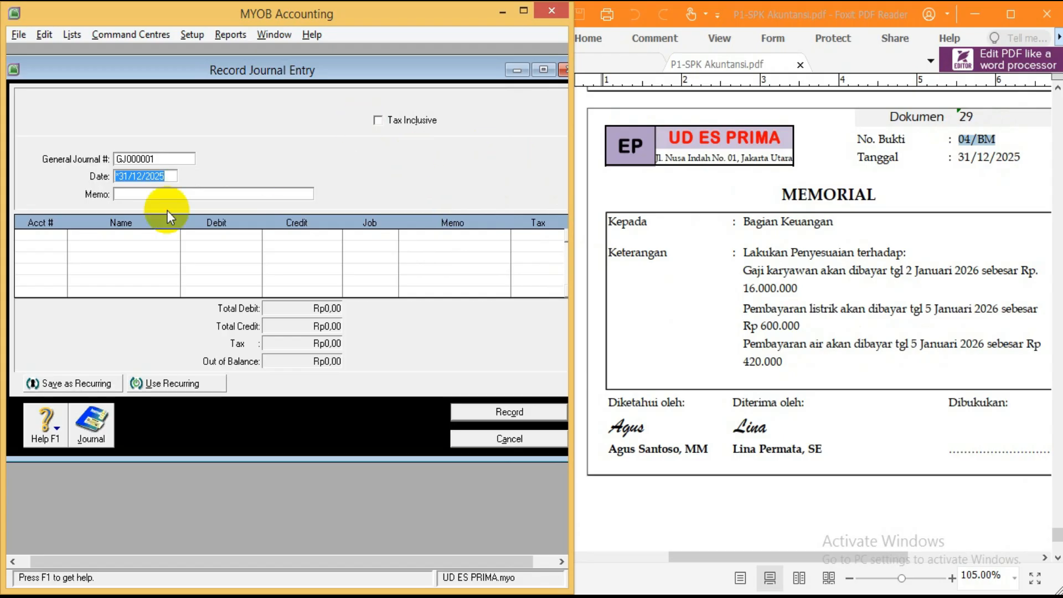
left_click(153, 158)
key("ctrl+v")
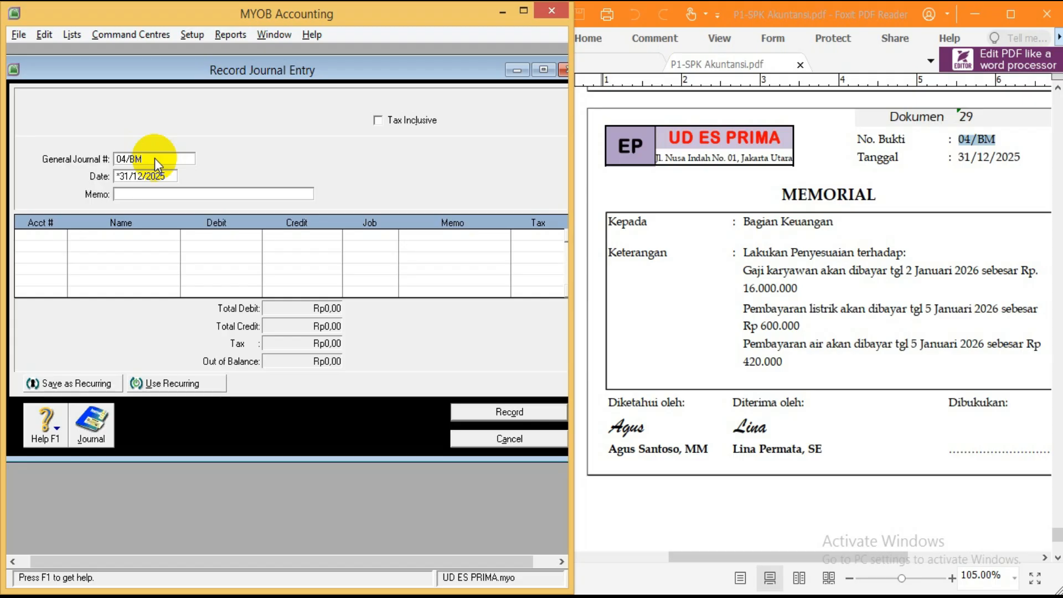
Step: Keep the journal date and enter the memo "Penyesuaian beban gaji, beban listrik dan air terutang"
key("Tab")
key("Tab")
type("Penyesuaian beban gaji, beban")
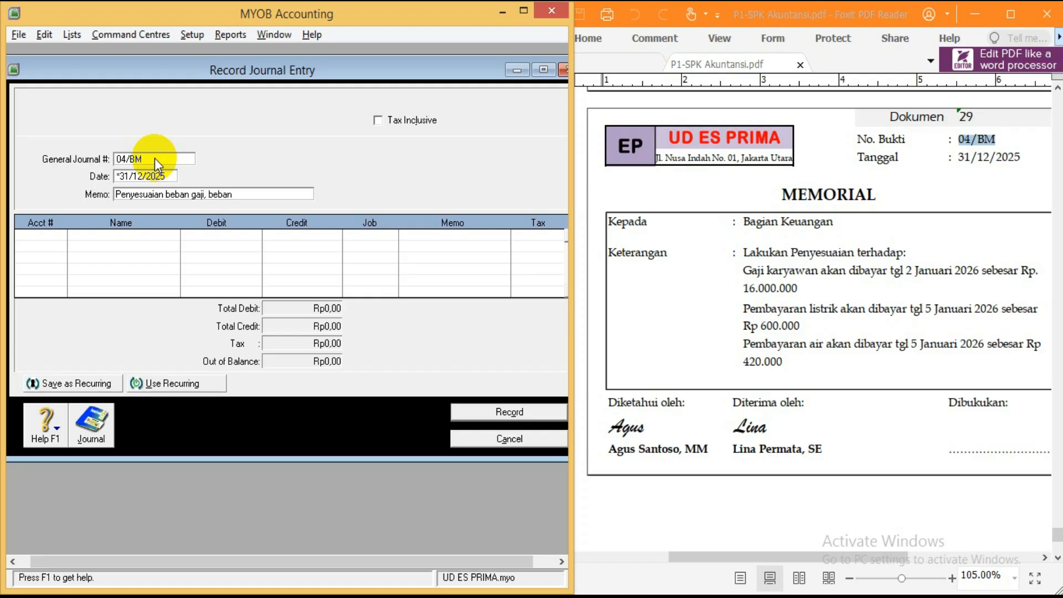
type(" listrik dan air terutang")
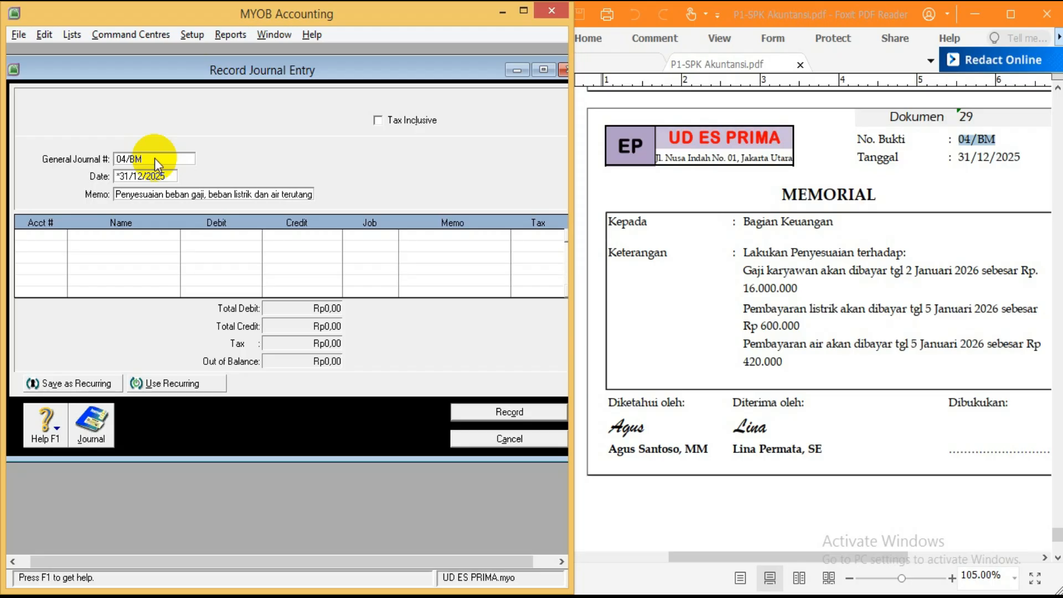
key("Tab")
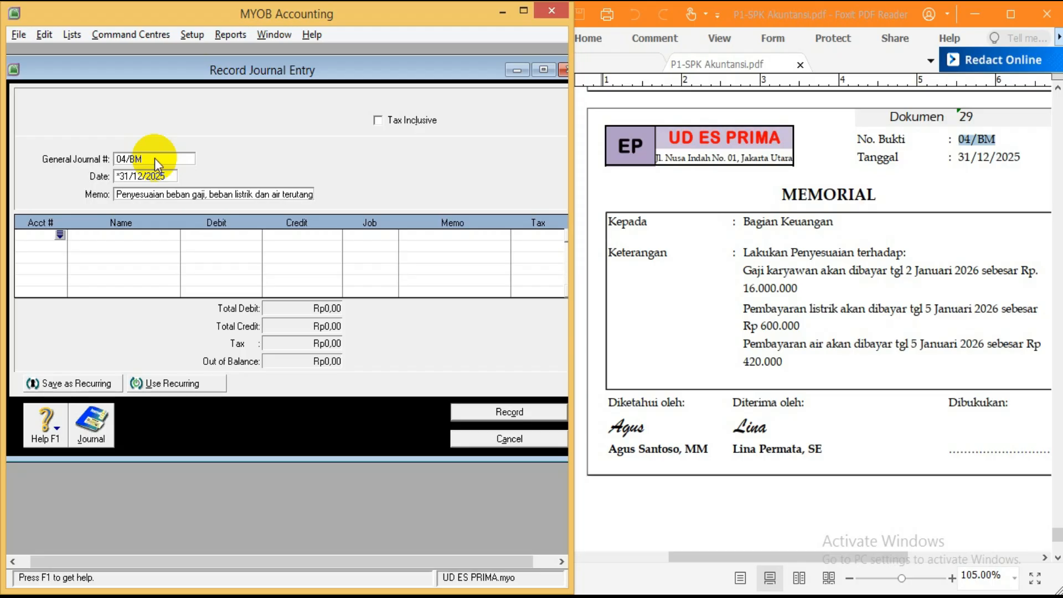
Step: Add a journal line debiting account 6-1108 Wages & Salaries for Rp16.000.000
key("Tab")
left_click(206, 279)
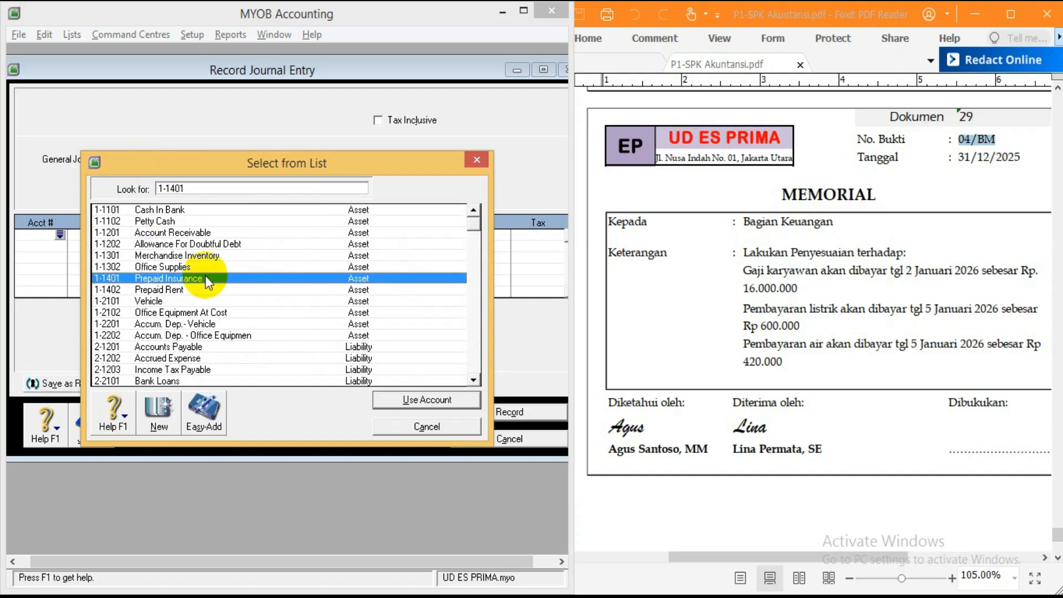
scroll(206, 279, "down", 4)
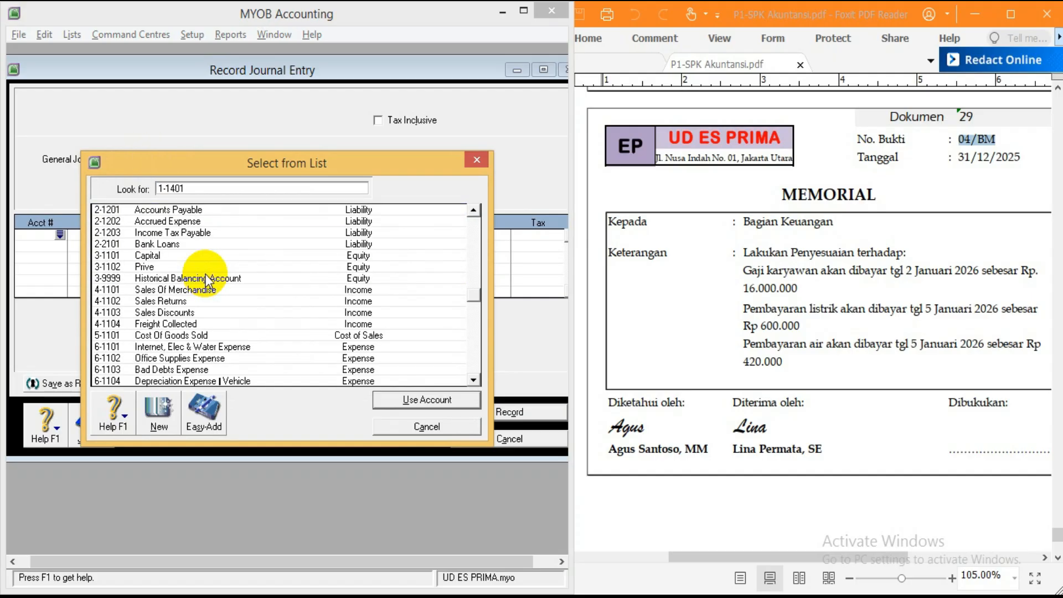
scroll(206, 278, "down", 2)
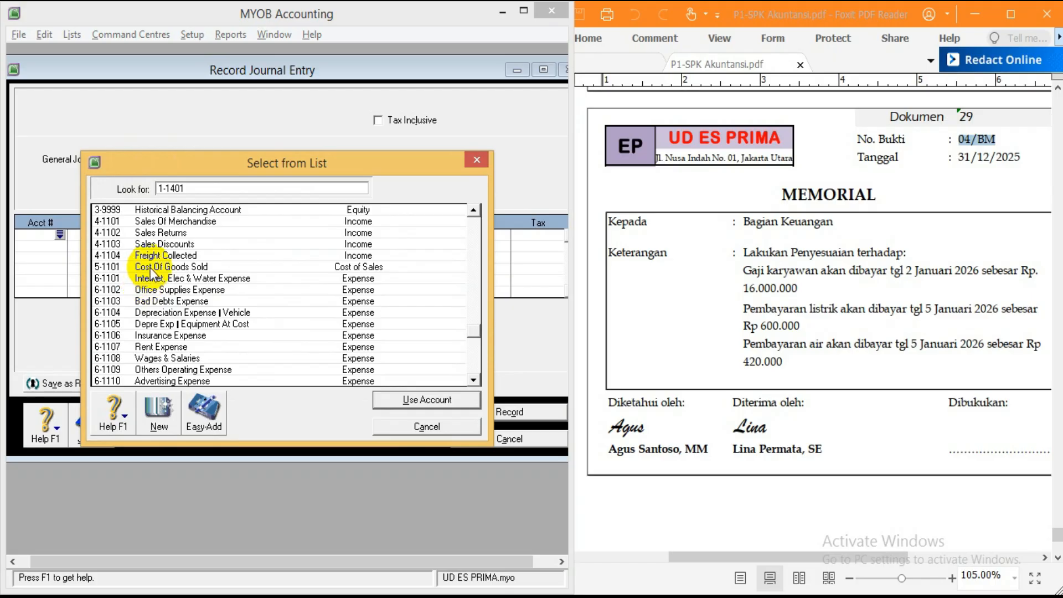
double_click(178, 359)
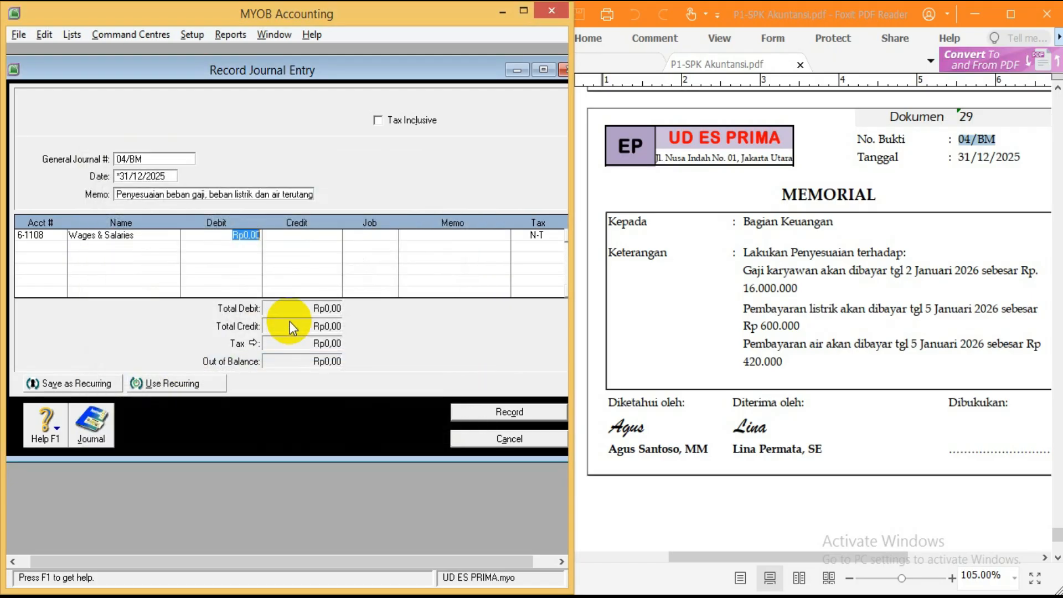
type("16000000")
key("Return")
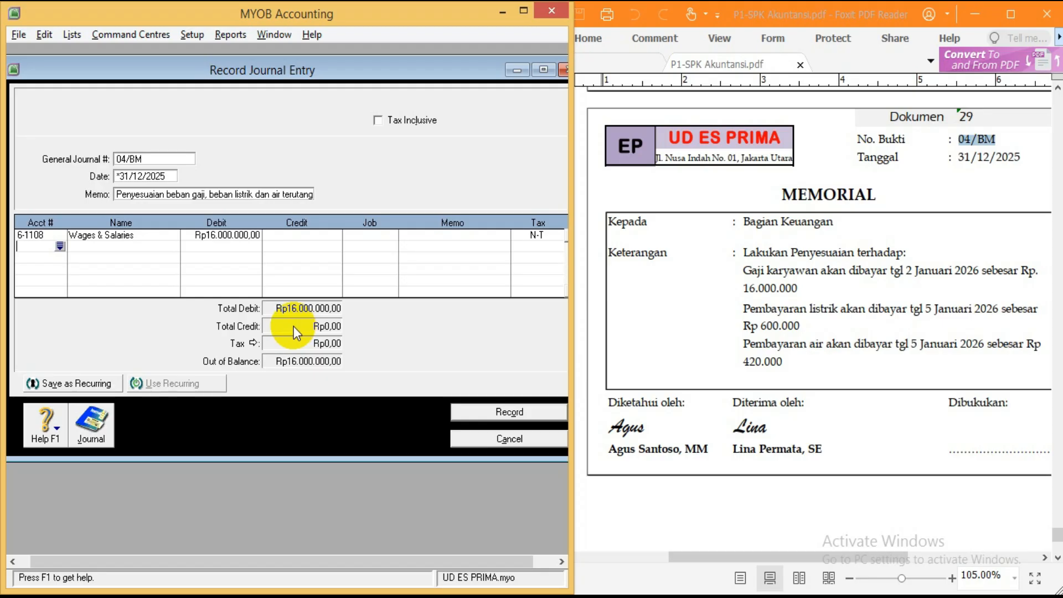
Step: Debit account 6-1101 Internet, Elec & Water Expense for Rp1.020.000 on the second journal line
type("1-1301")
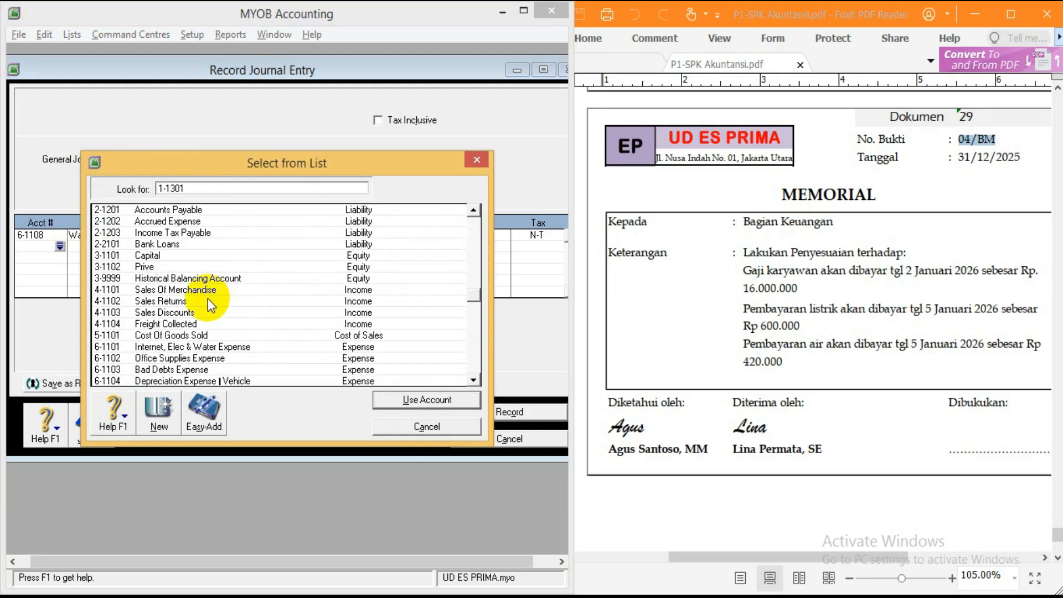
double_click(202, 347)
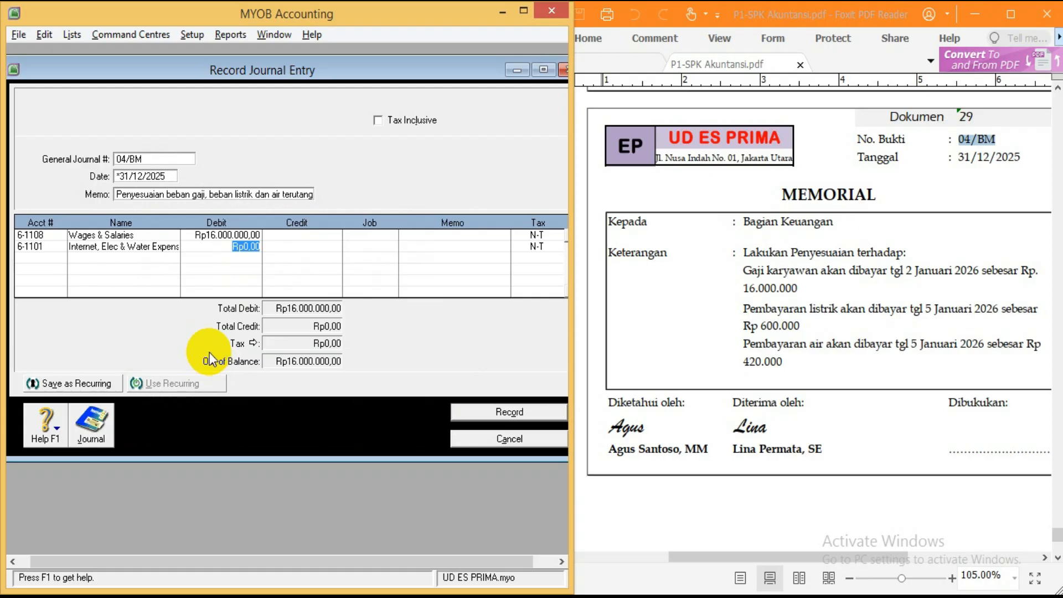
type("102000")
key("Return")
Step: Credit account 2-1202 Accrued Expense for Rp17.020.000 on the third line and record the journal entry
key("Return")
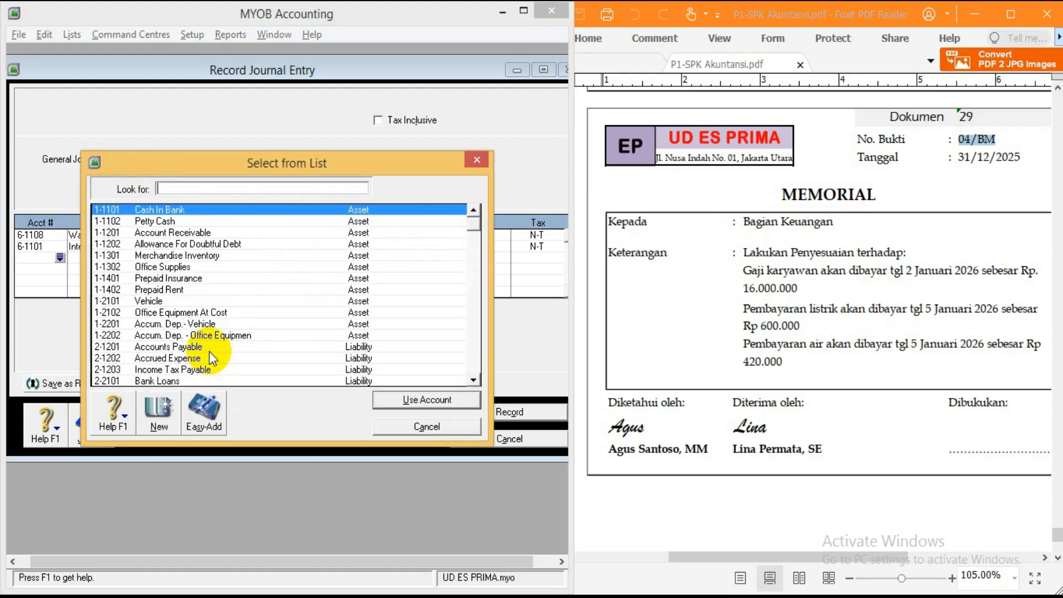
type("1-1401")
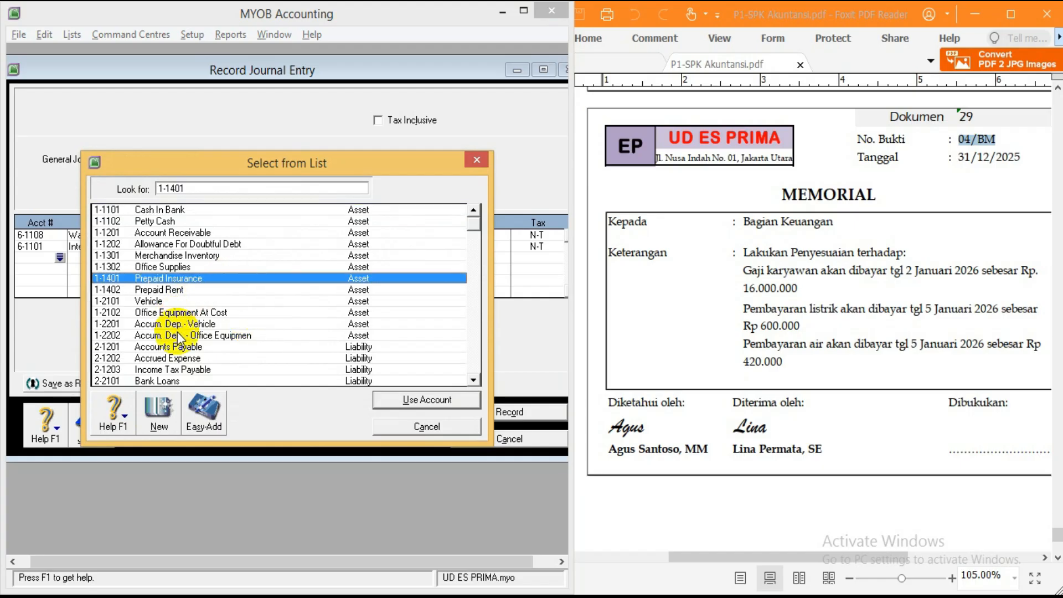
scroll(178, 339, "down", 1)
scroll(178, 339, "down", 1)
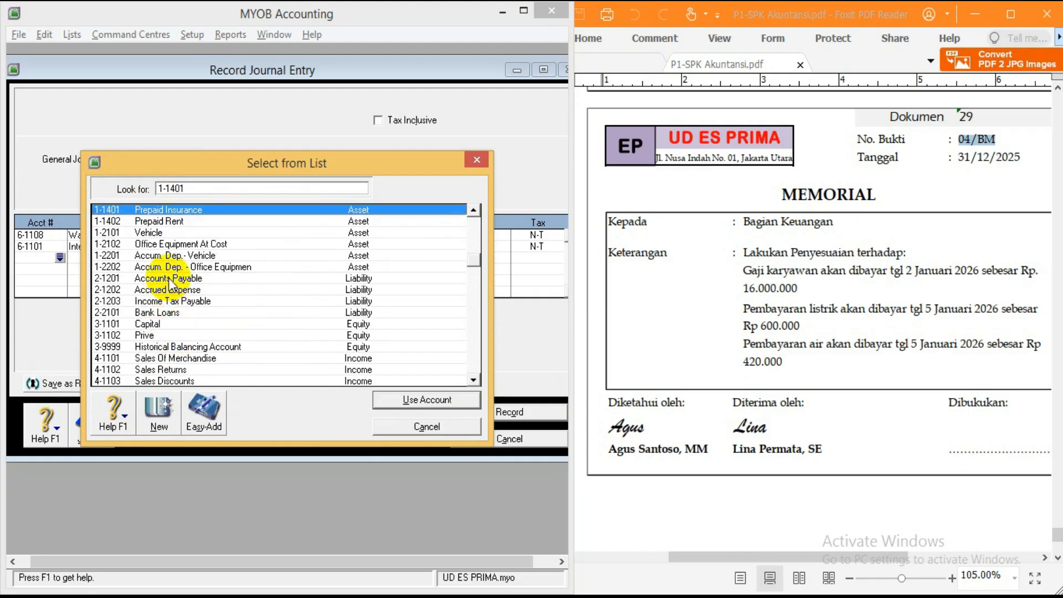
double_click(181, 290)
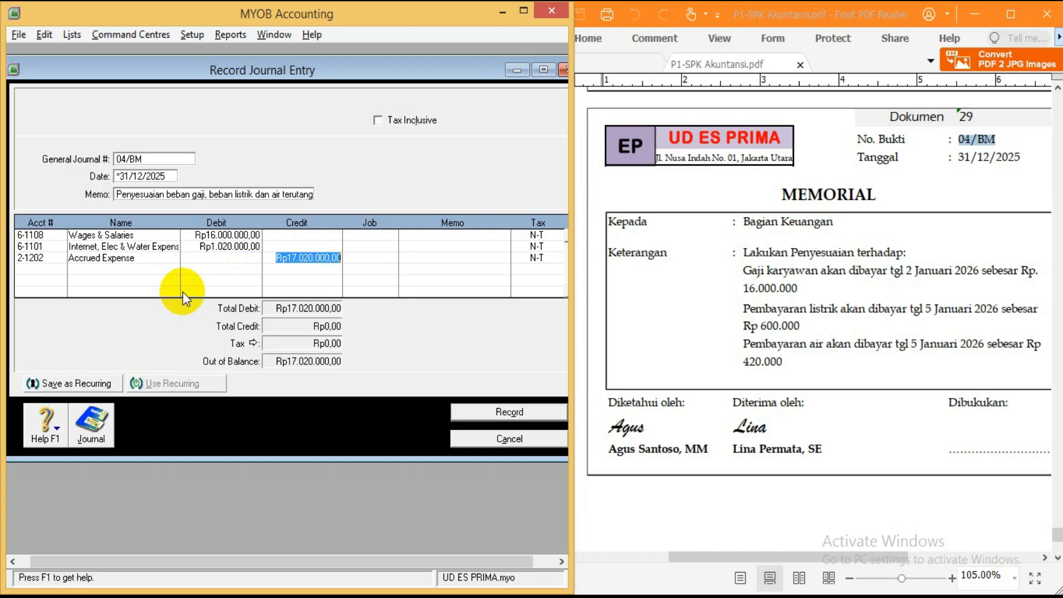
key("Return")
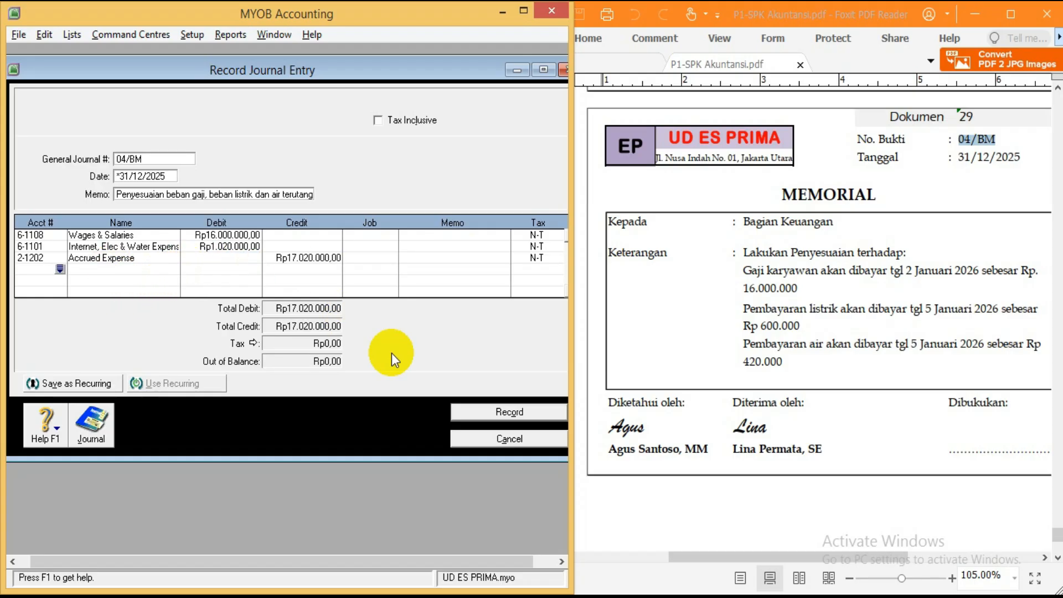
left_click(501, 411)
Step: Go to Dokumen 30 in the PDF and read its memorial instructions on income tax
left_click(826, 360)
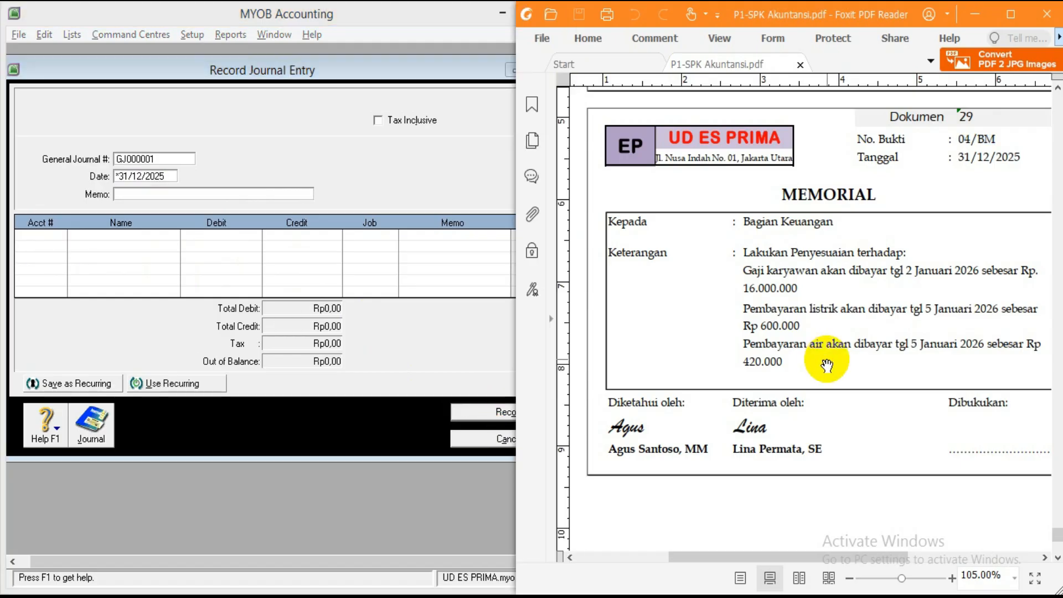
scroll(827, 398, "down", 10)
scroll(828, 399, "down", 2)
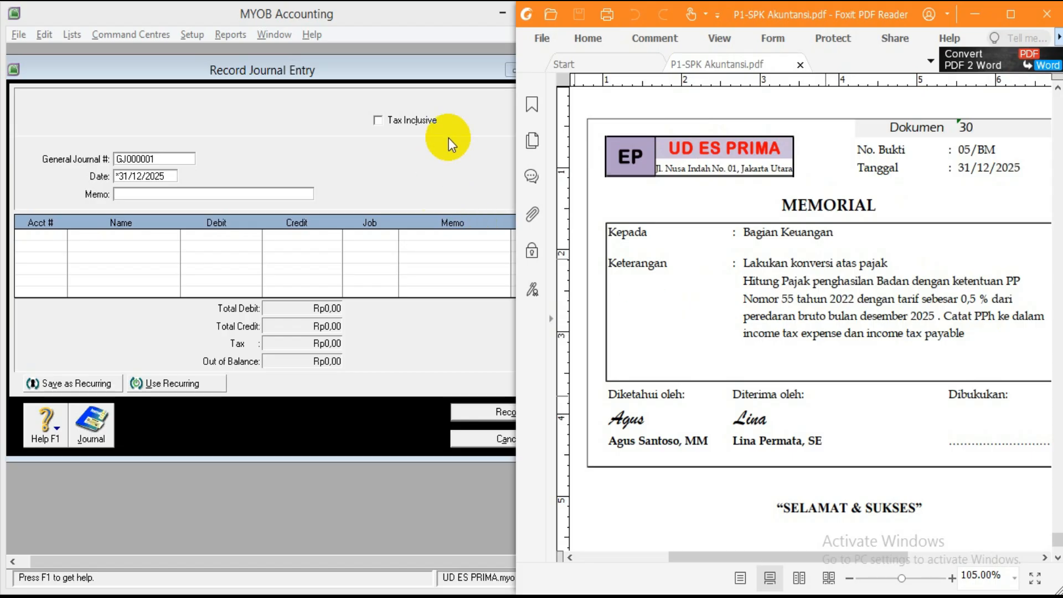
Step: Minimise the Record Journal Entry window in MYOB Accounting and close the Accounts List
left_click(464, 71)
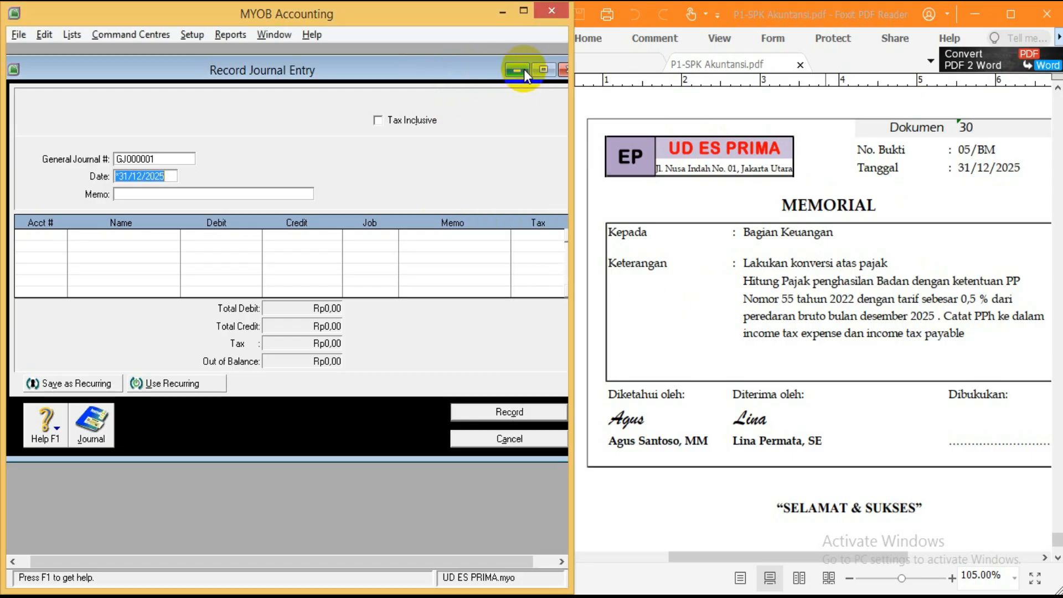
left_click(524, 69)
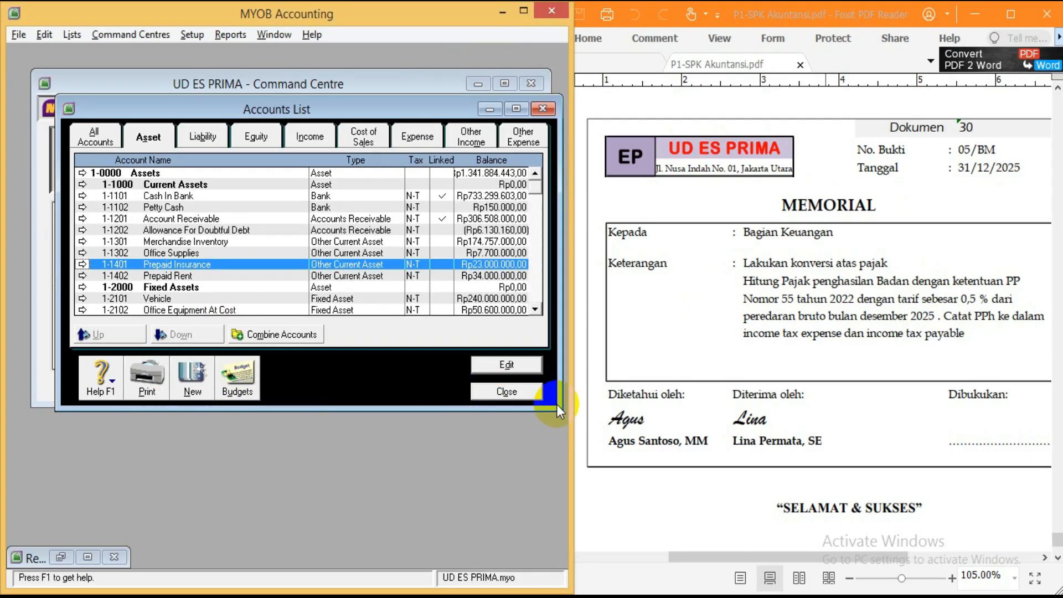
left_click(515, 390)
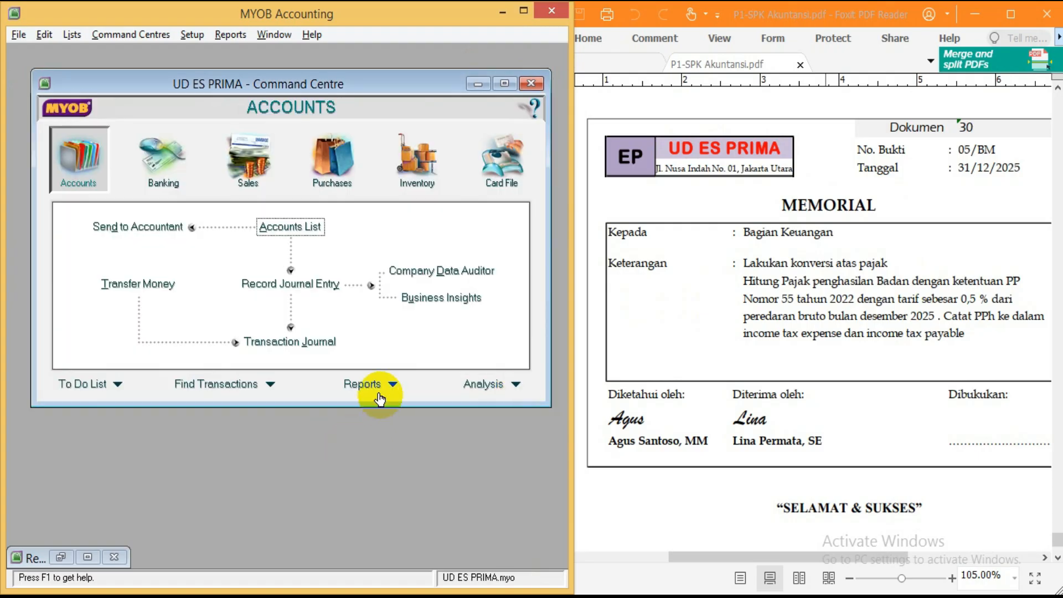
Step: Display the Profit & Loss [Accrual] report for 01/12/2025 to 31/12/2025 and maximise it to read the December income figures
left_click(379, 394)
left_click_drag(152, 115, 134, 78)
left_click(114, 257)
scroll(113, 257, "down", 3)
double_click(127, 222)
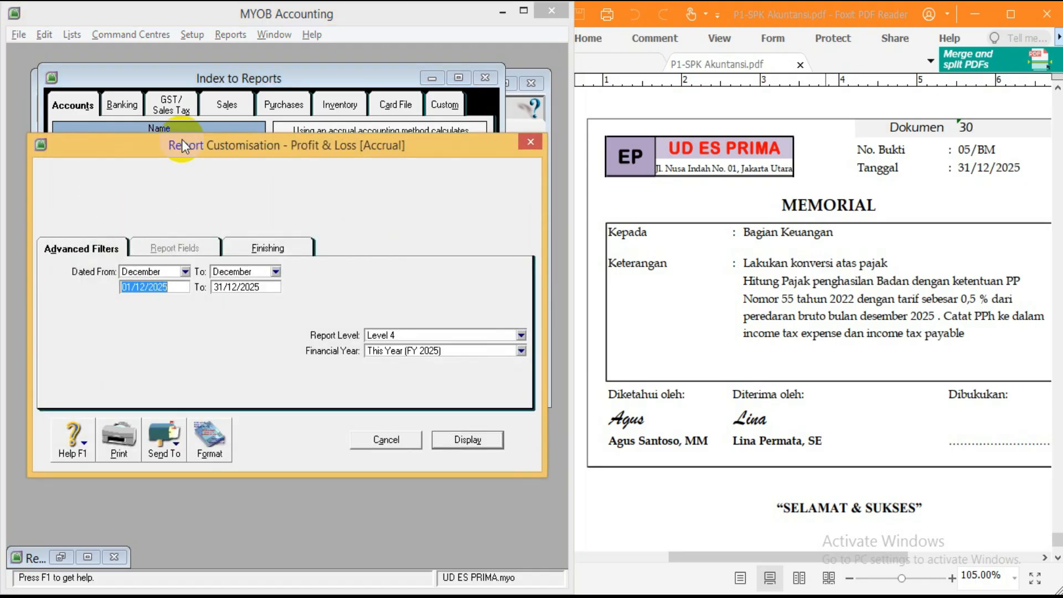
left_click_drag(182, 139, 174, 92)
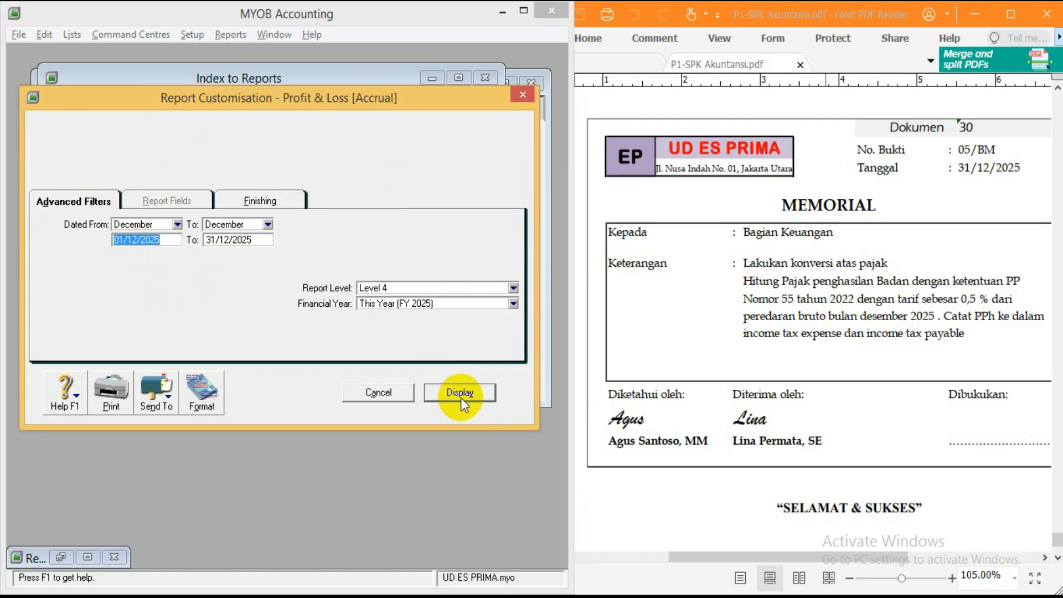
left_click(474, 392)
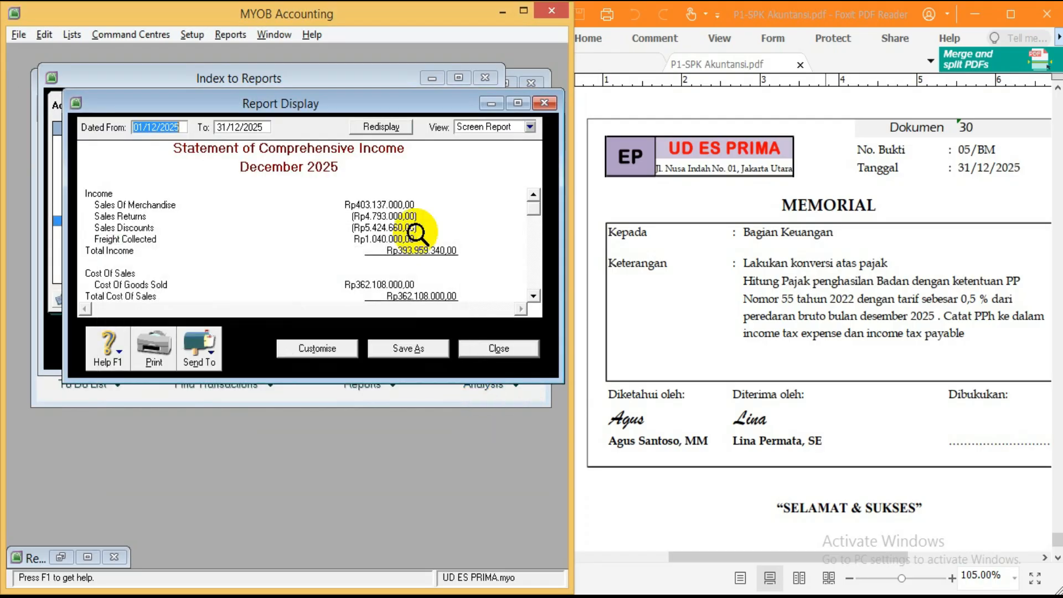
left_click(517, 103)
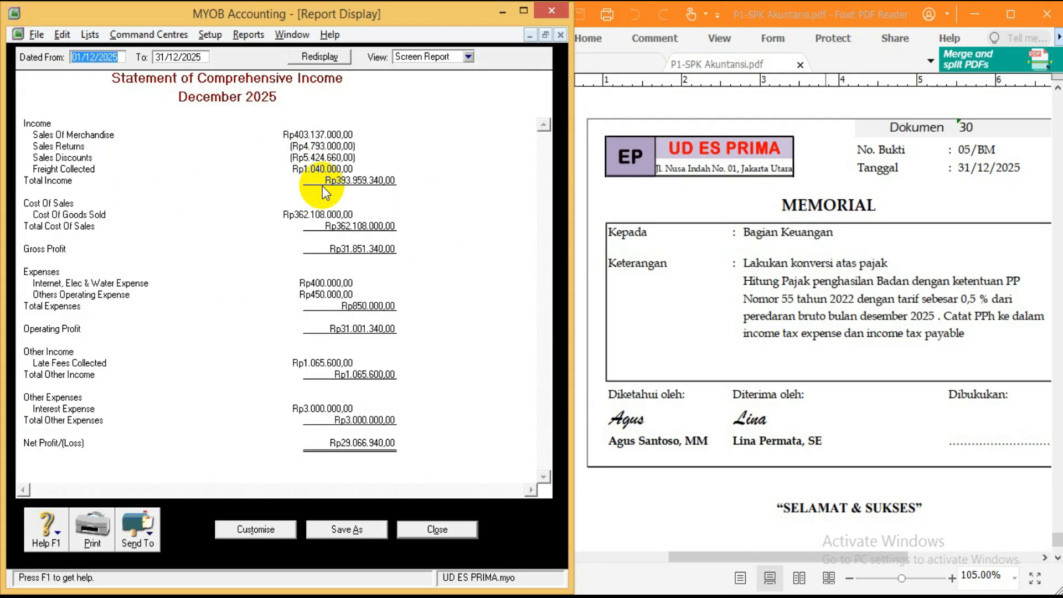
Step: Switch to the Excel workbook Book1 and enter the label "Peredaran bruto" in cell A6
left_click(222, 597)
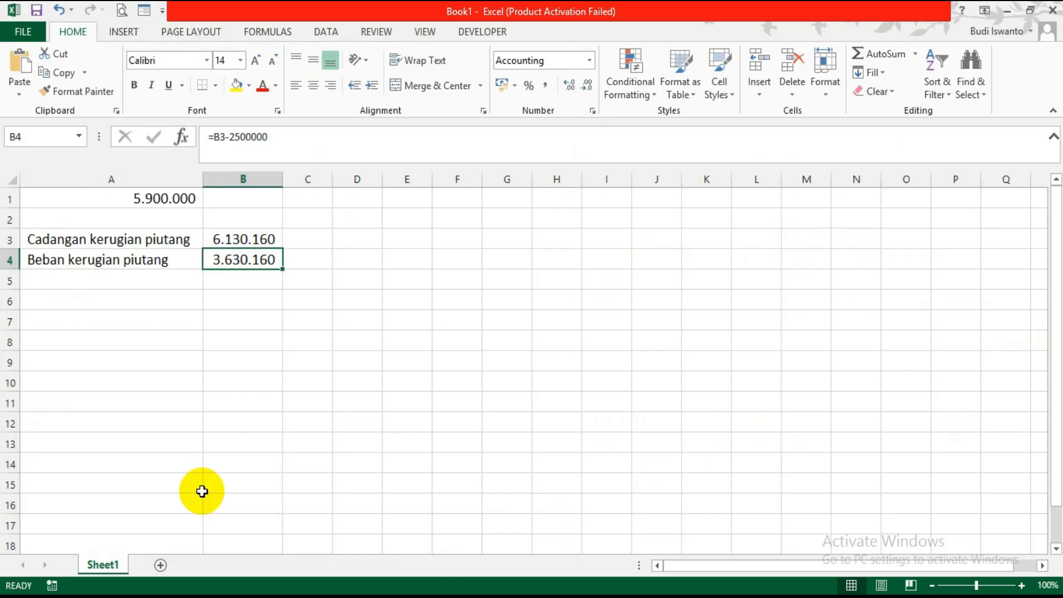
left_click(102, 299)
type("Pere")
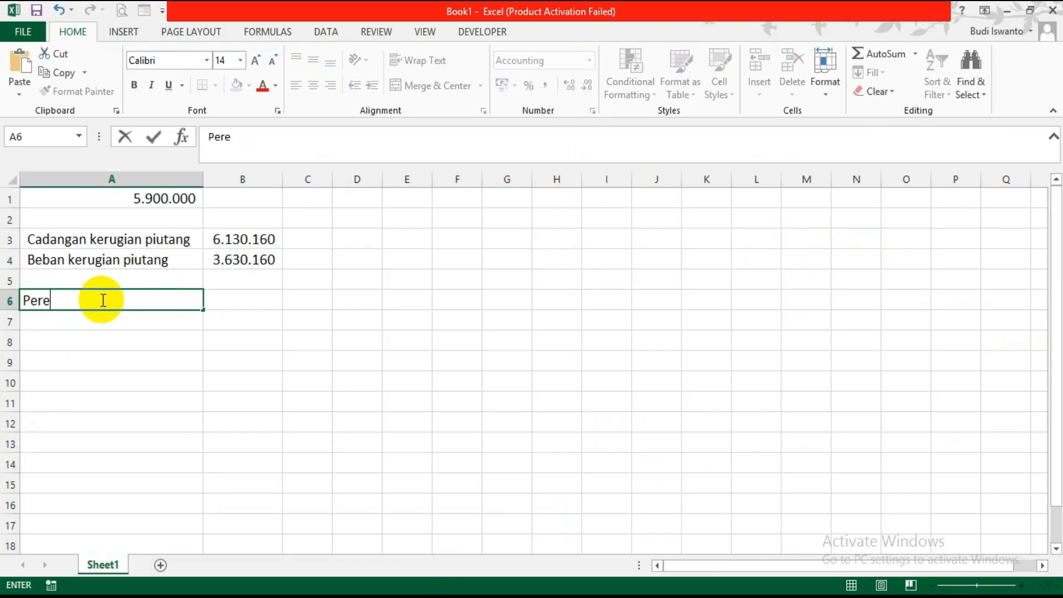
type("daran b")
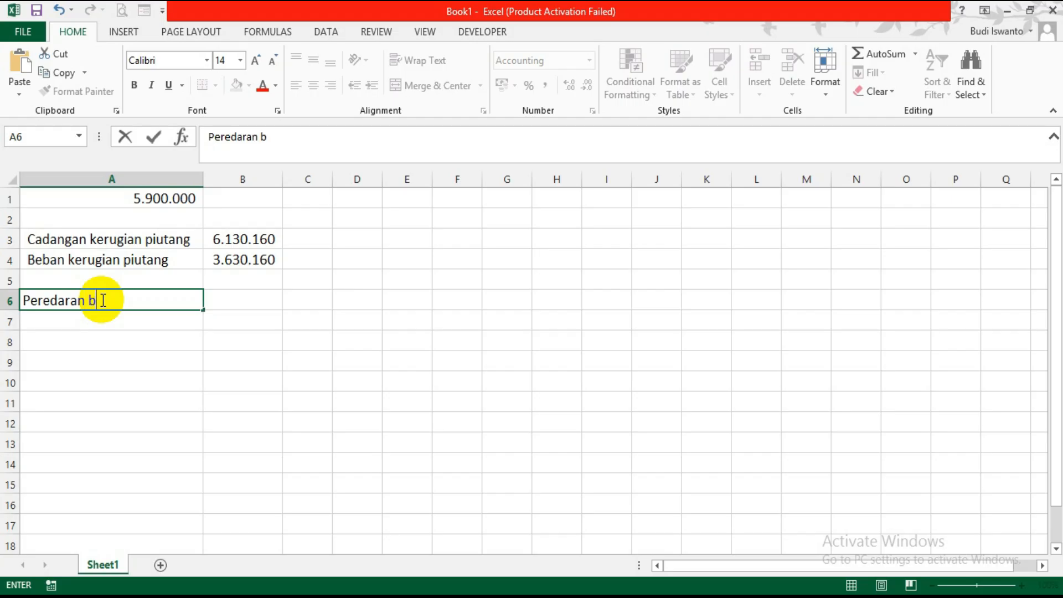
type("ruto")
left_click(198, 274)
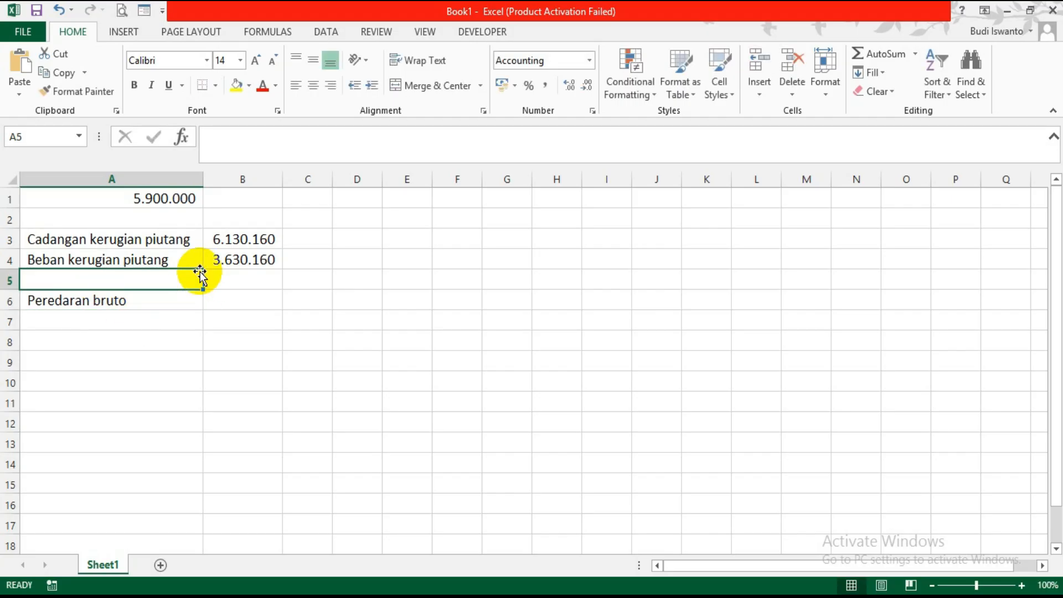
type("bul")
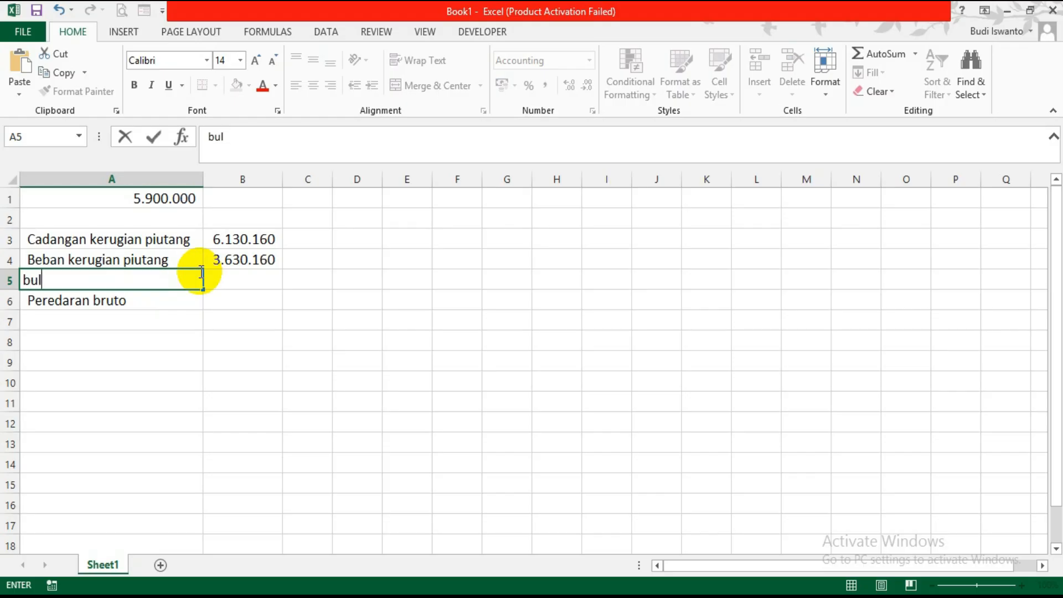
key("BackSpace")
key("BackSpace")
key("BackSpace")
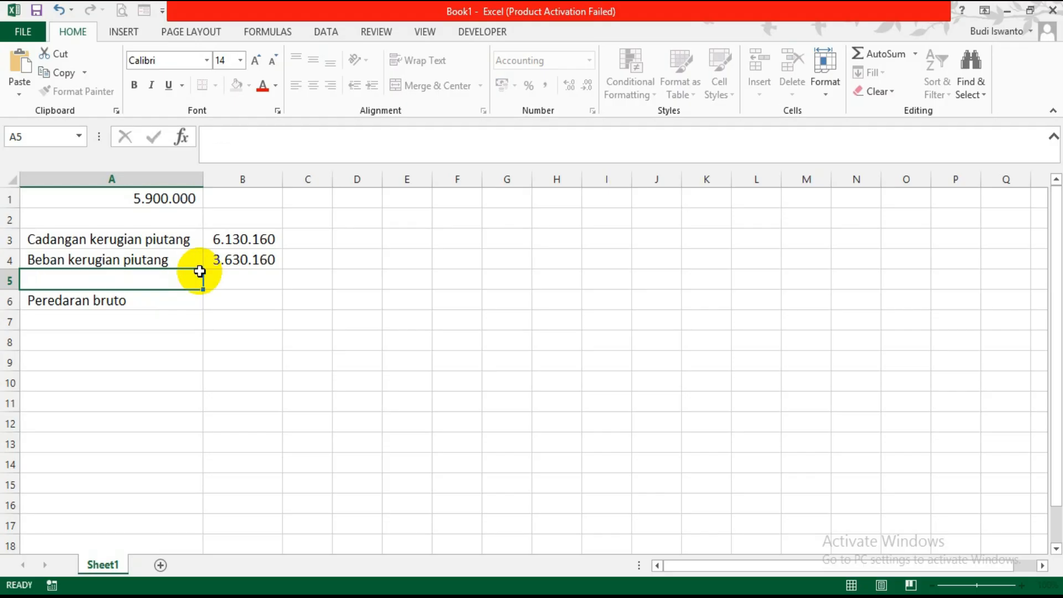
key("Return")
Step: Extend the label in A6 to "Peredaran bruto bulan Desember 2025" and fit column A to its text
left_click(314, 136)
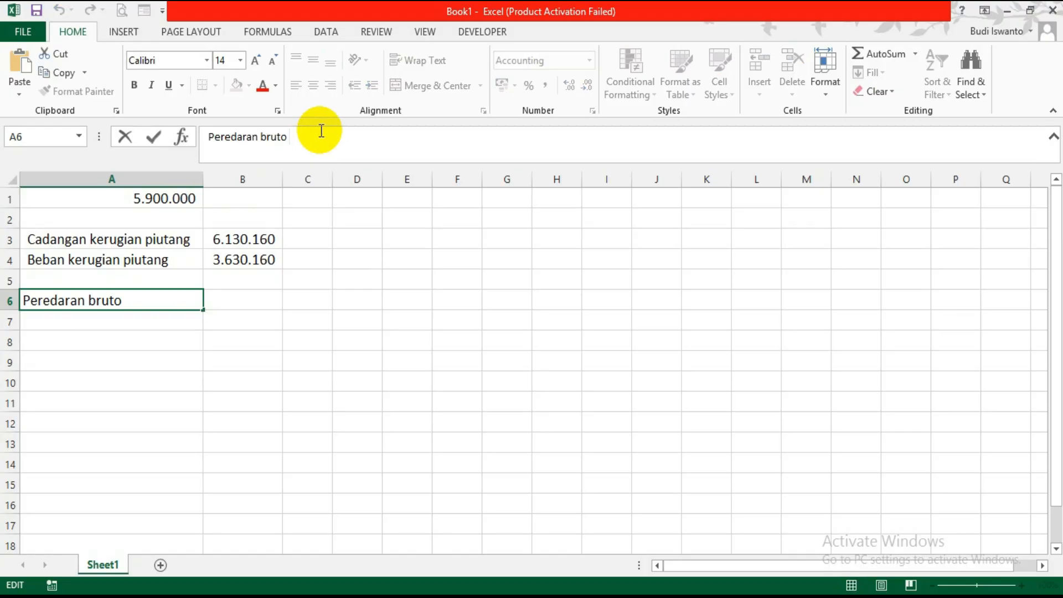
type("bulan Dese")
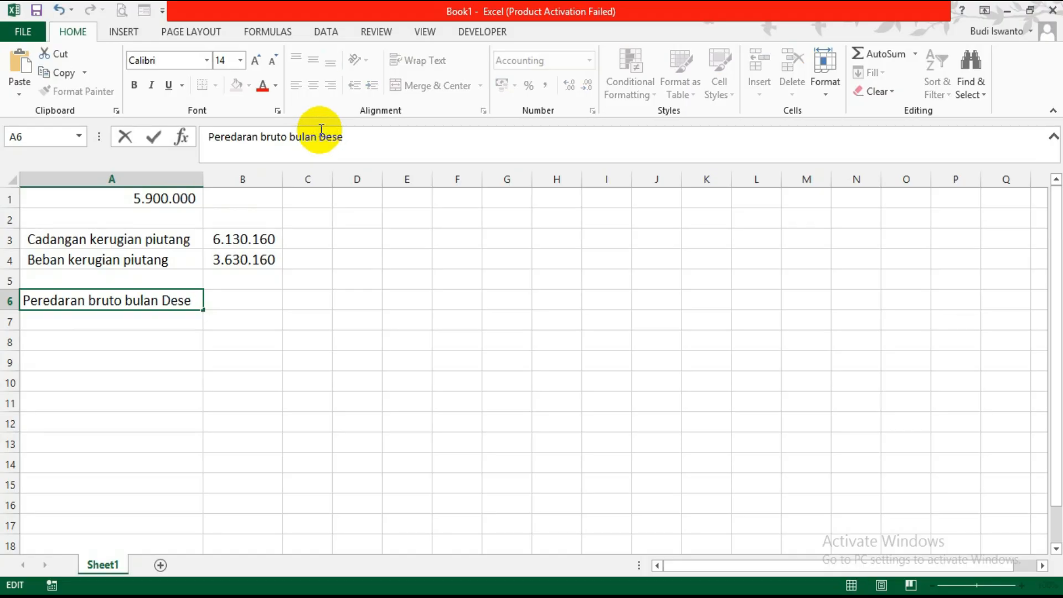
type("mber ")
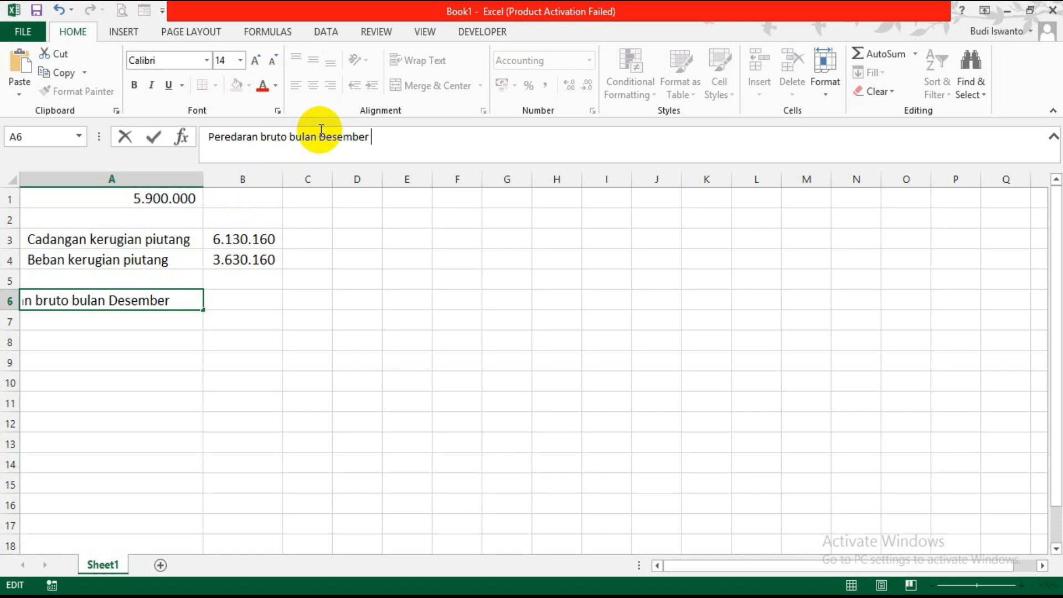
type("2025")
key("Tab")
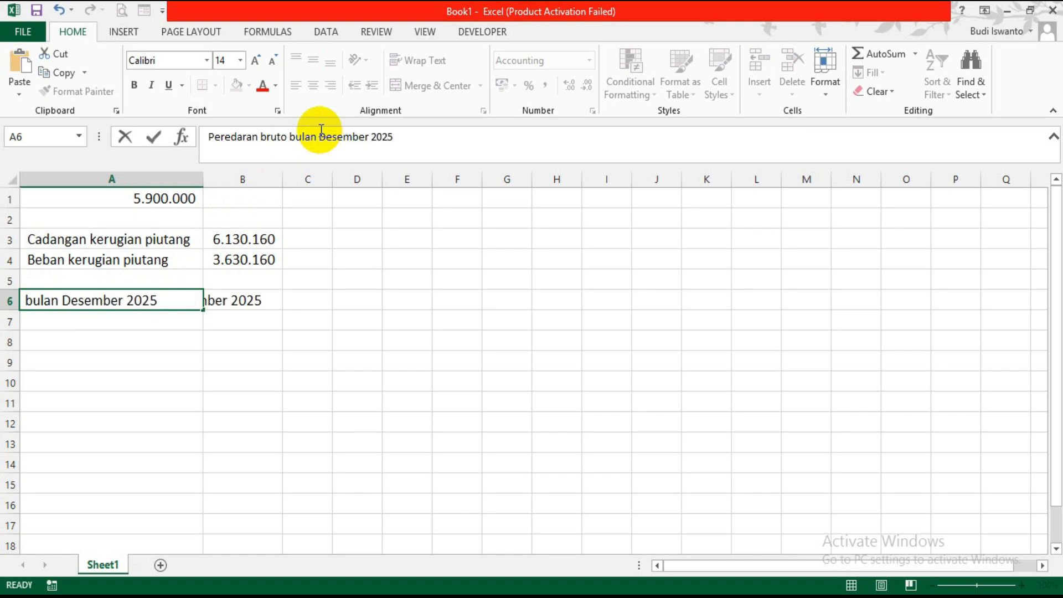
double_click(204, 179)
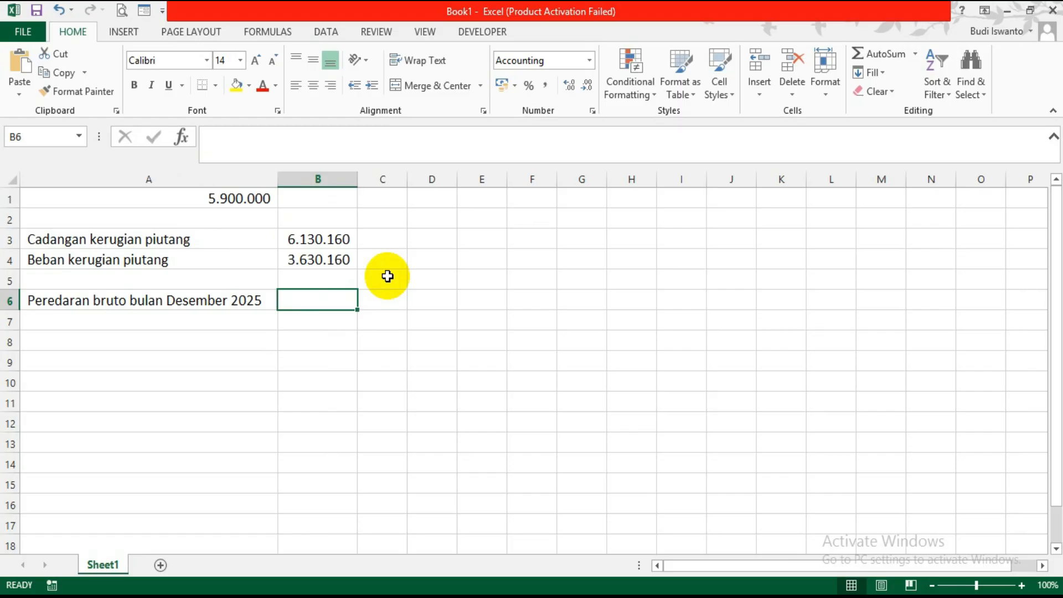
type("=")
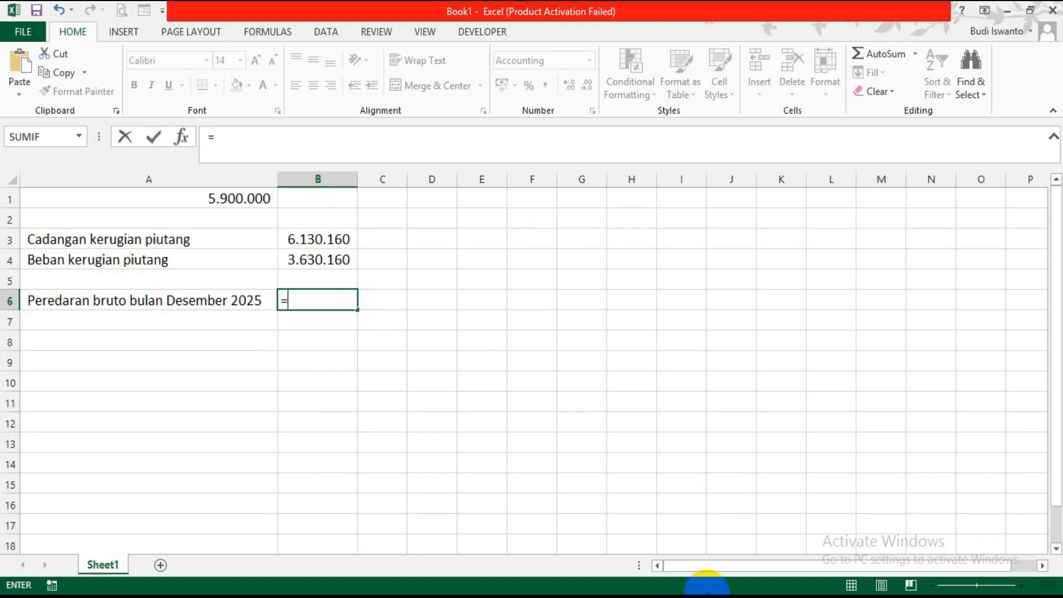
left_click(707, 590)
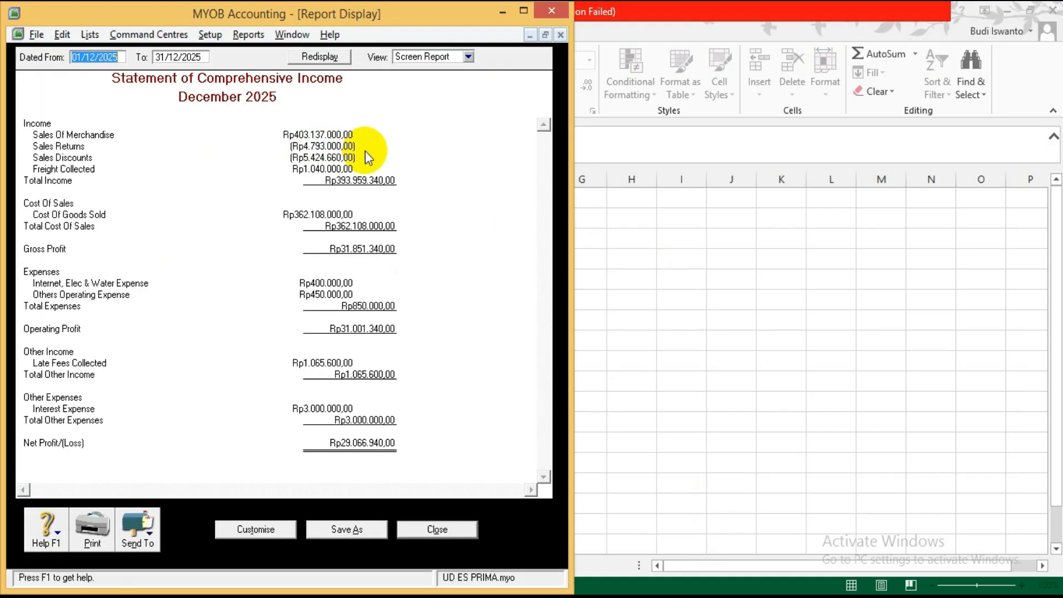
key("alt+Tab")
type("403")
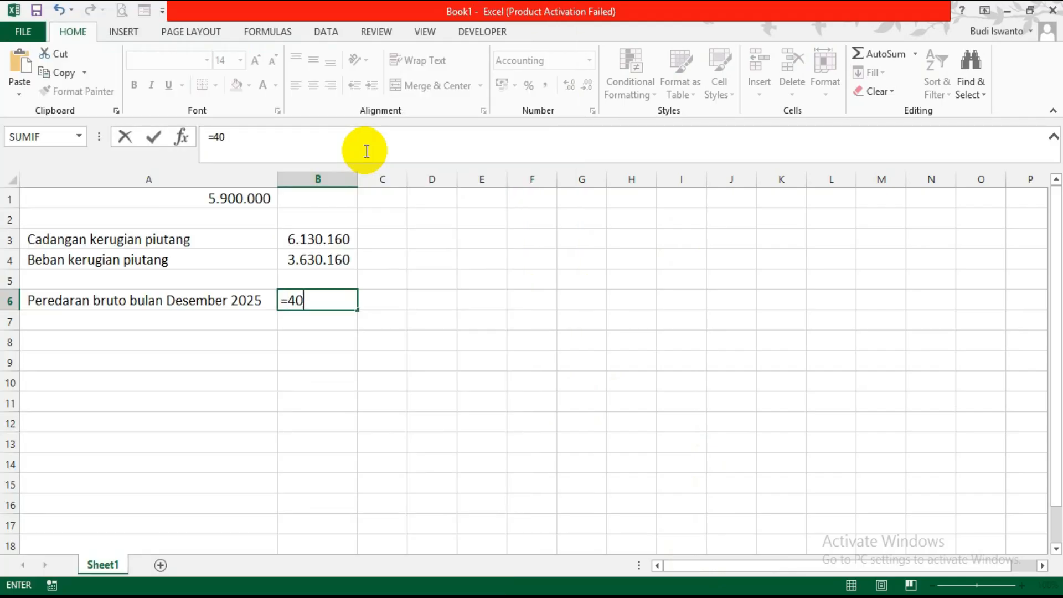
key("alt+Tab")
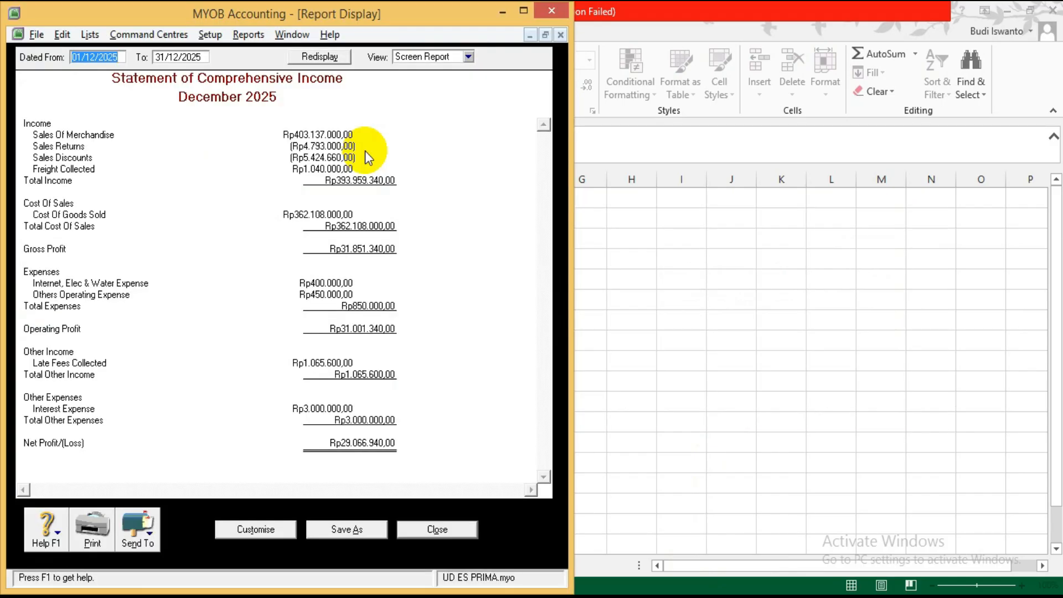
key("alt+Tab")
type("137000-")
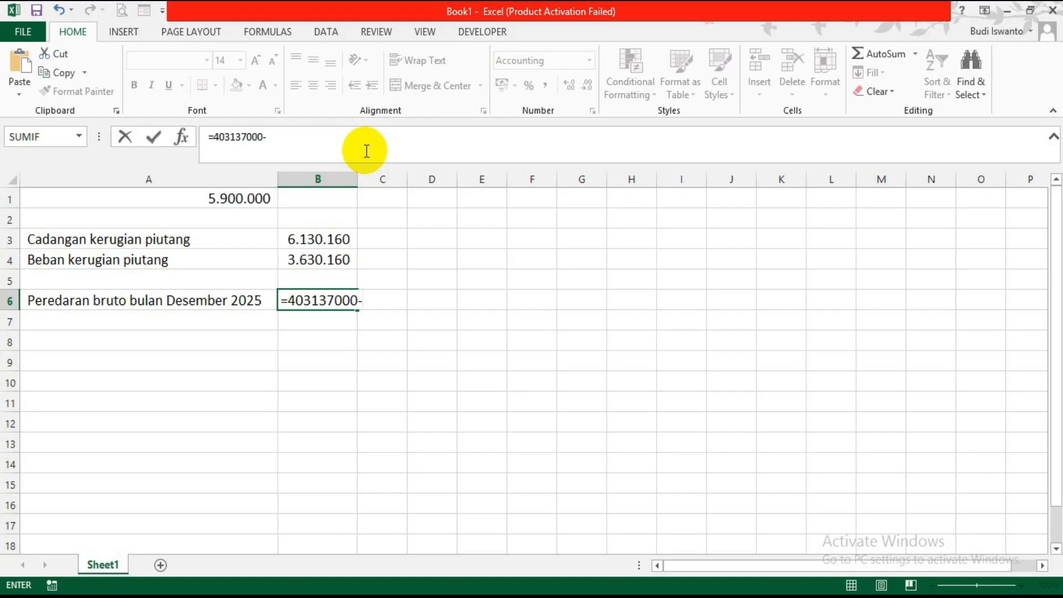
key("alt+Tab")
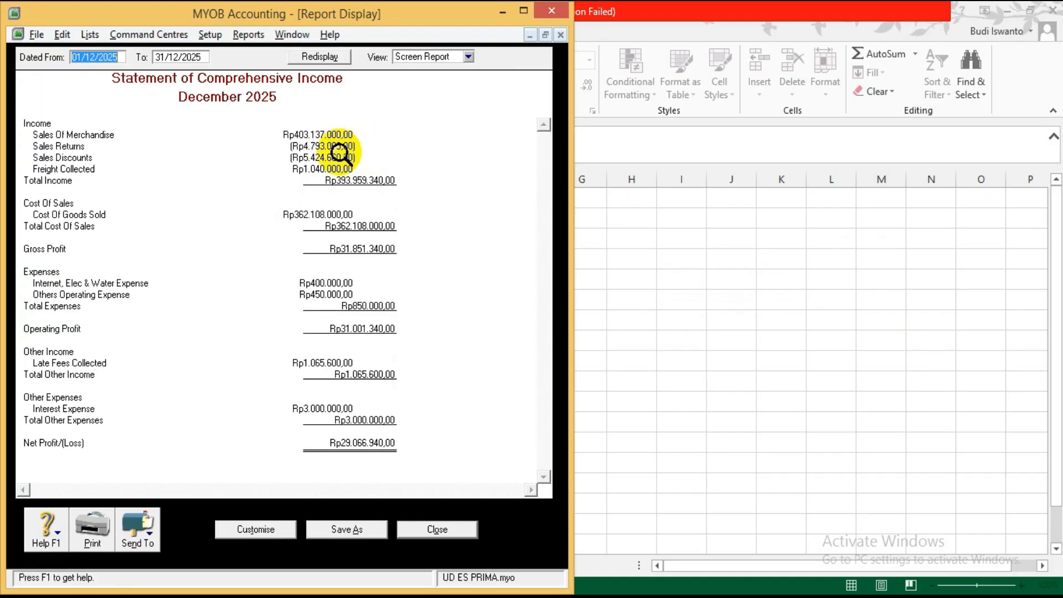
key("alt+Tab")
type("47")
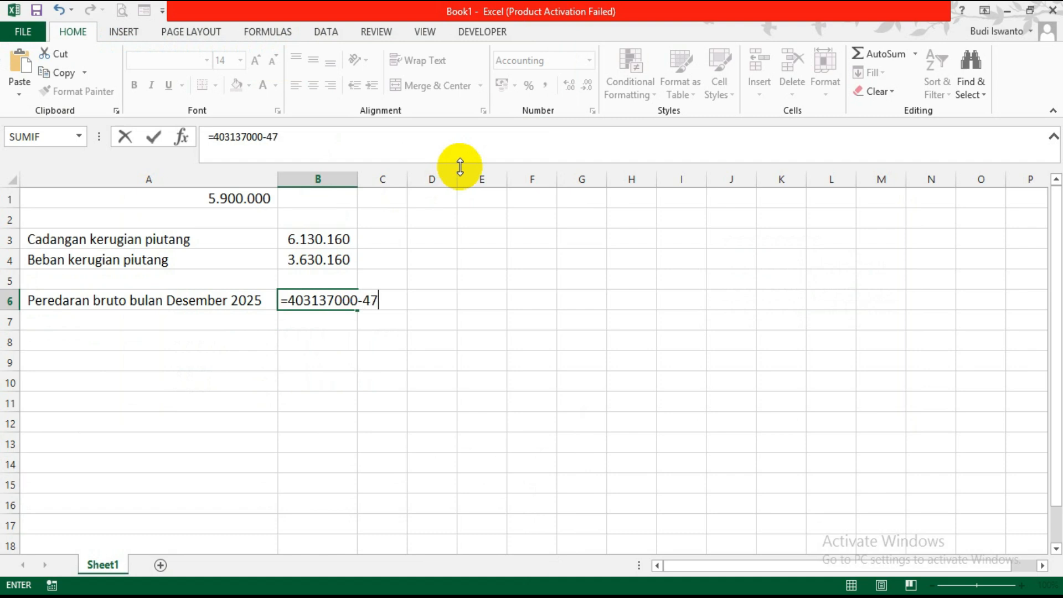
type("93000")
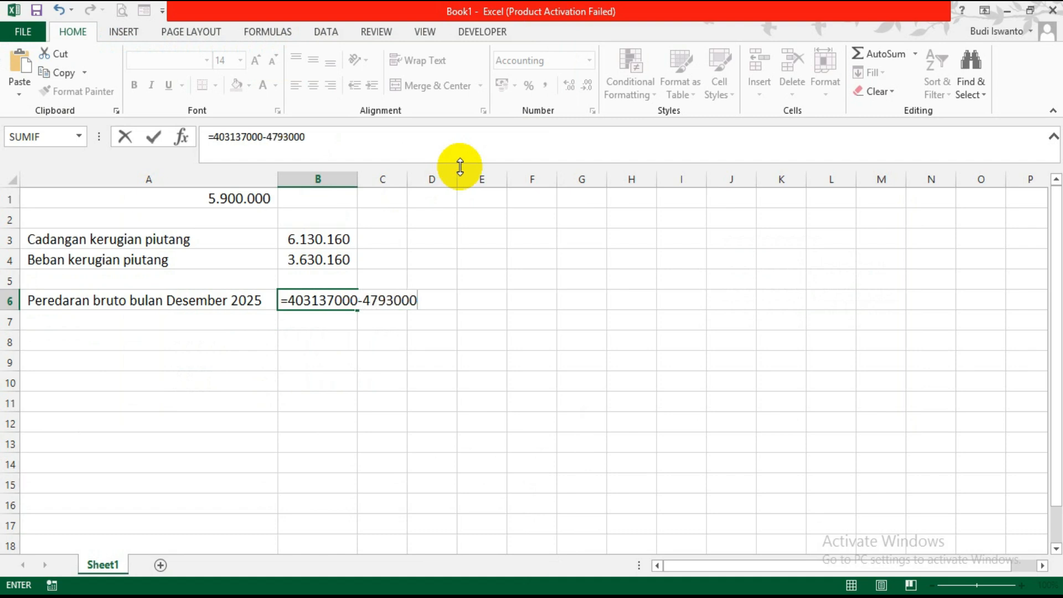
key("Return")
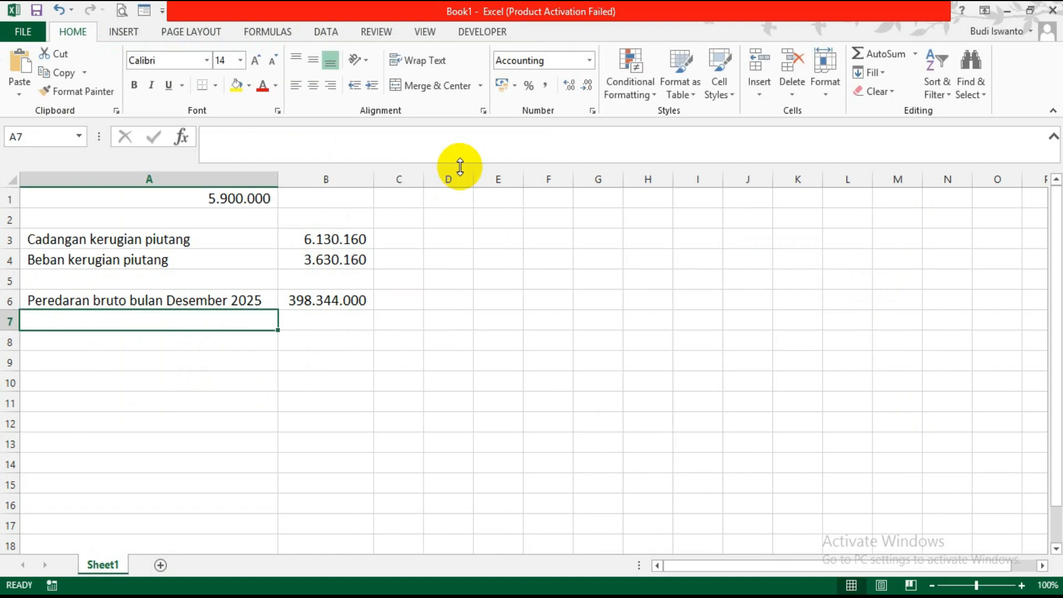
left_click(332, 305)
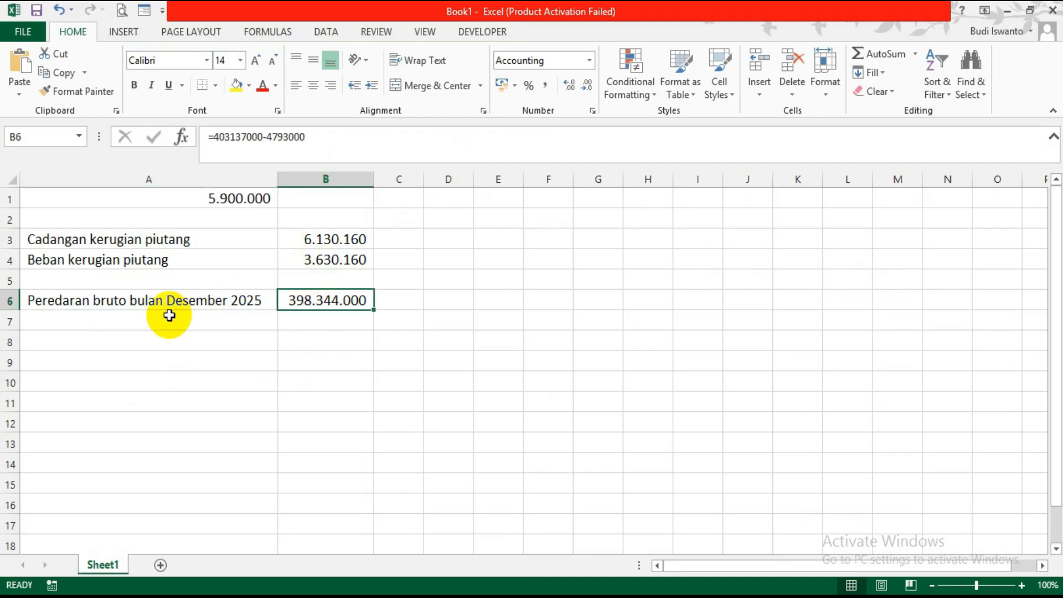
Step: Label A7 "PPh final bulan Des 25" and calculate the tax in B7 with =0,5%*B6
left_click(147, 318)
type("PPh ")
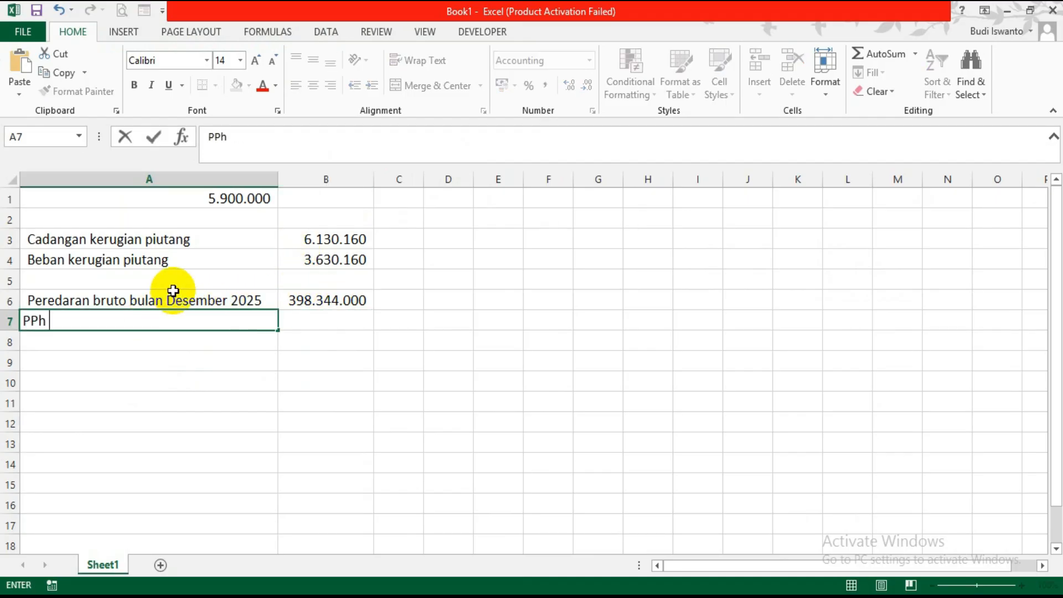
type("final bulan Des 25")
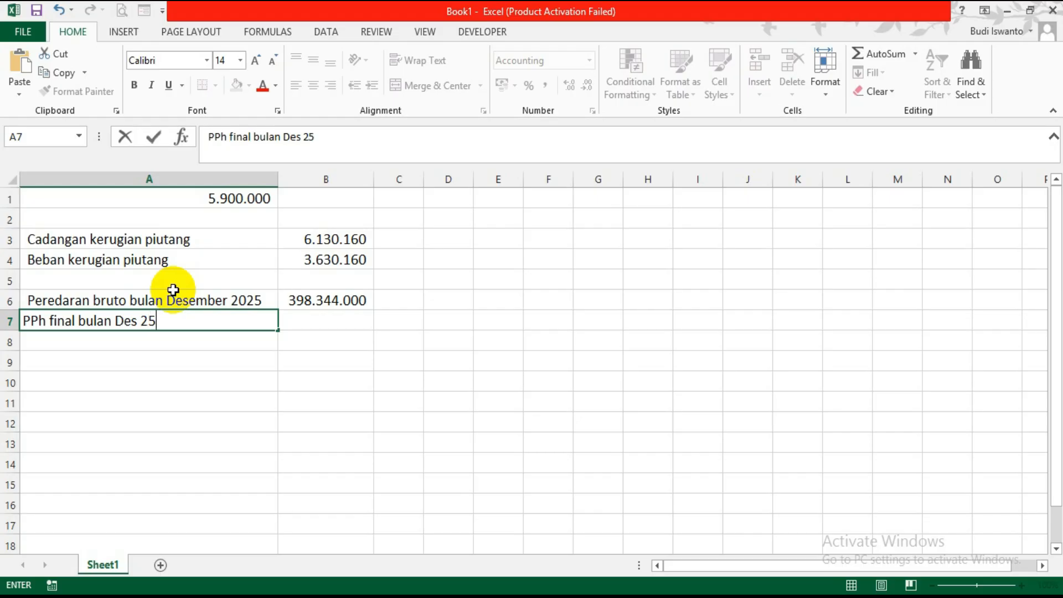
key("Tab")
type("=0")
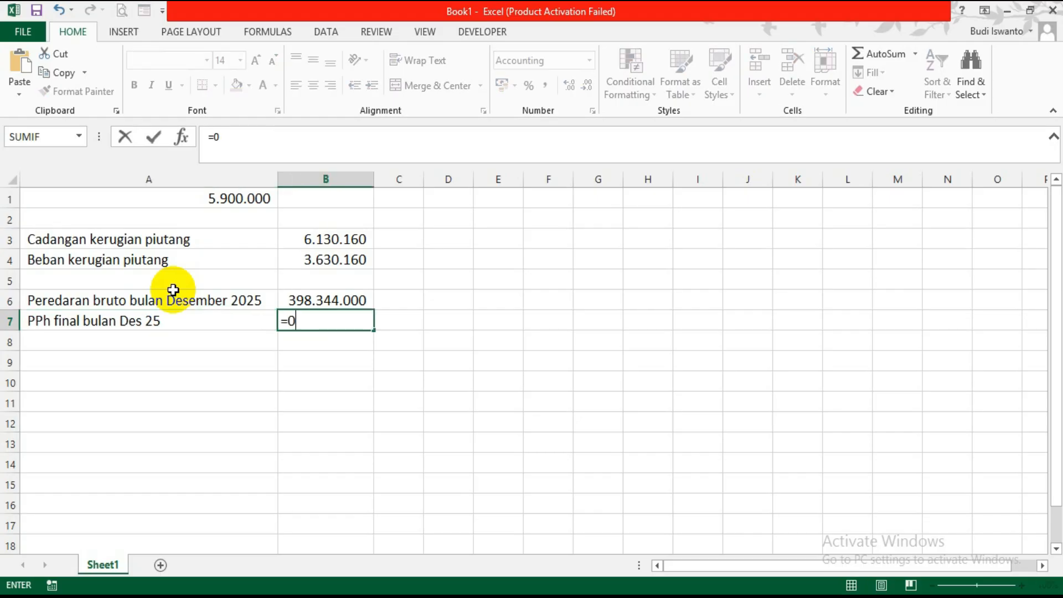
type(",5%*")
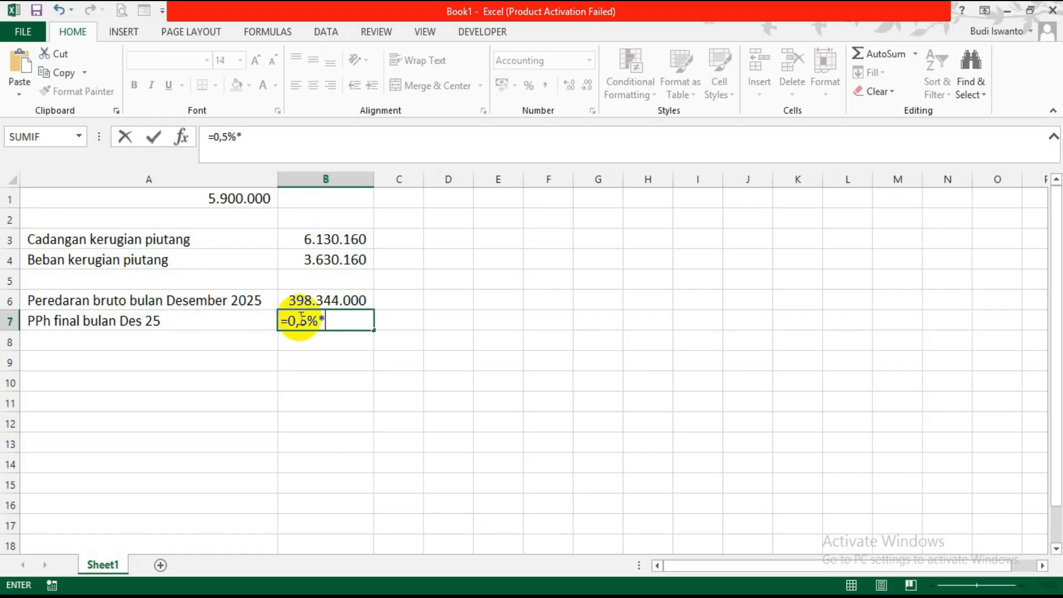
left_click(312, 298)
key("Return")
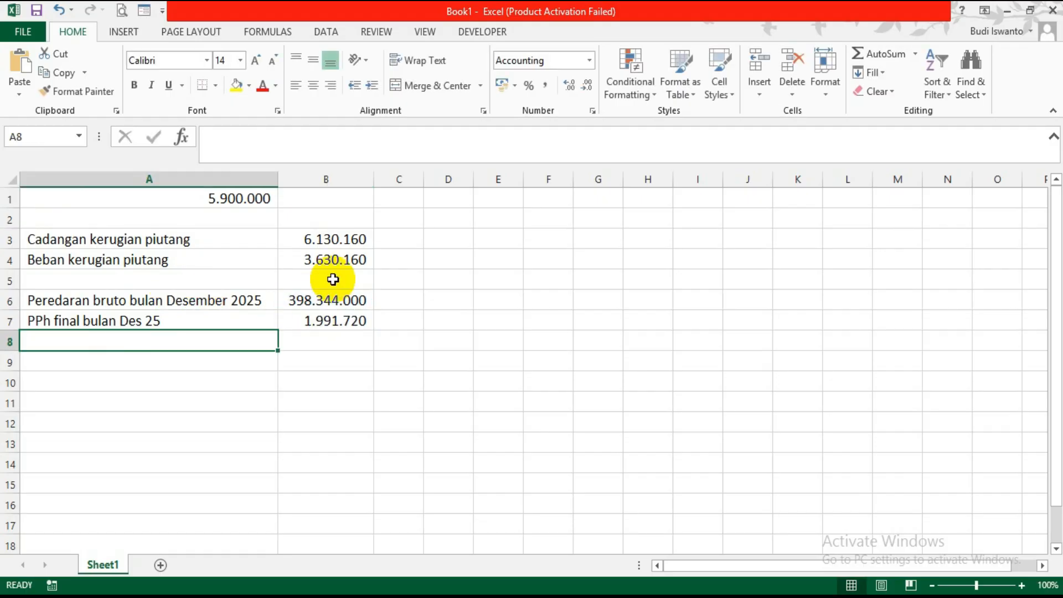
left_click(321, 323)
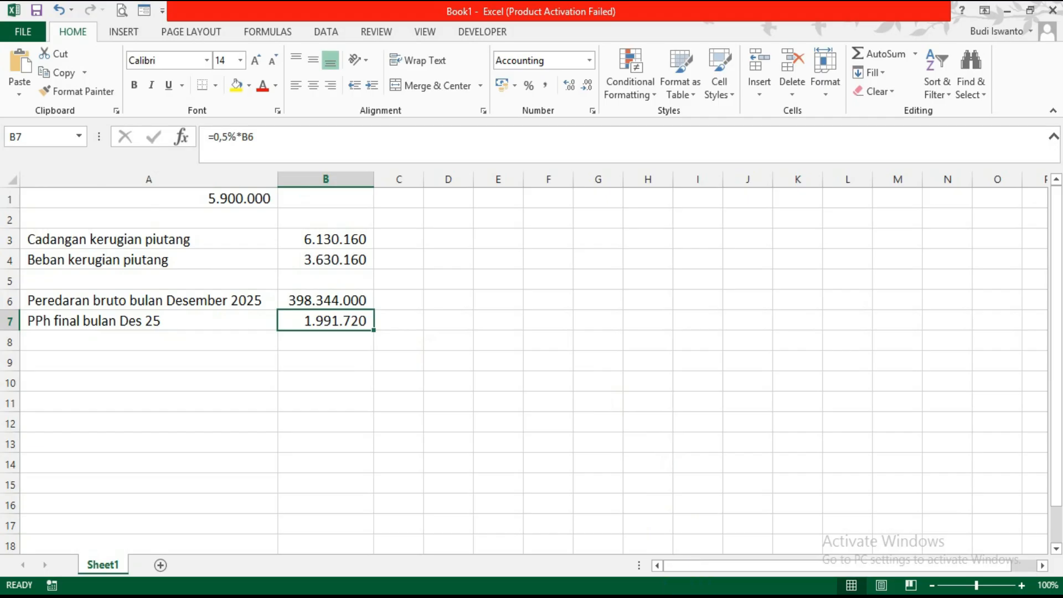
Step: Switch back to MYOB Accounting and close the income statement report and the report index
key("alt+Tab")
left_click(438, 528)
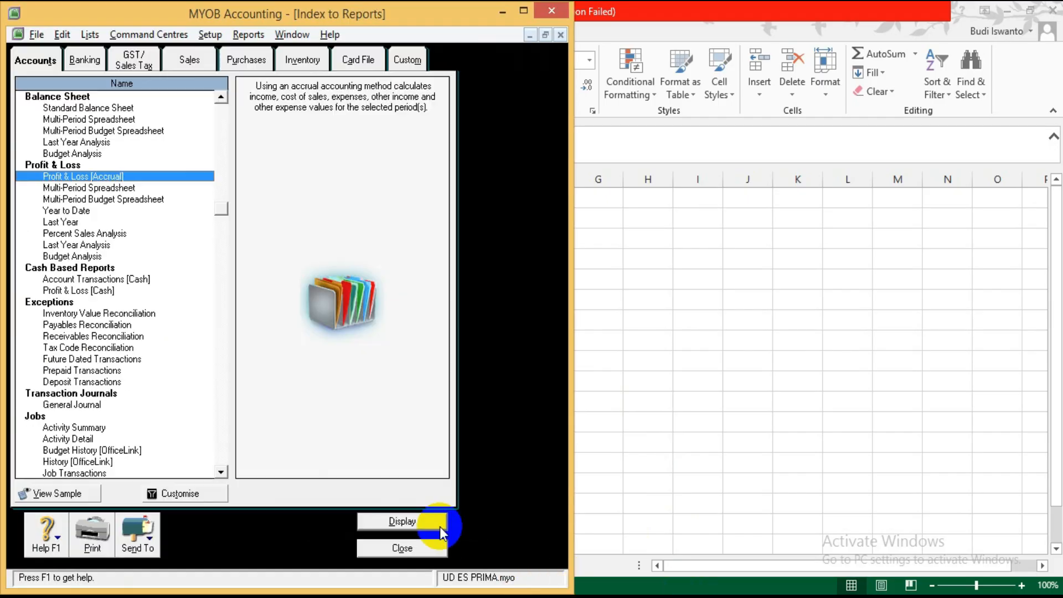
left_click(404, 548)
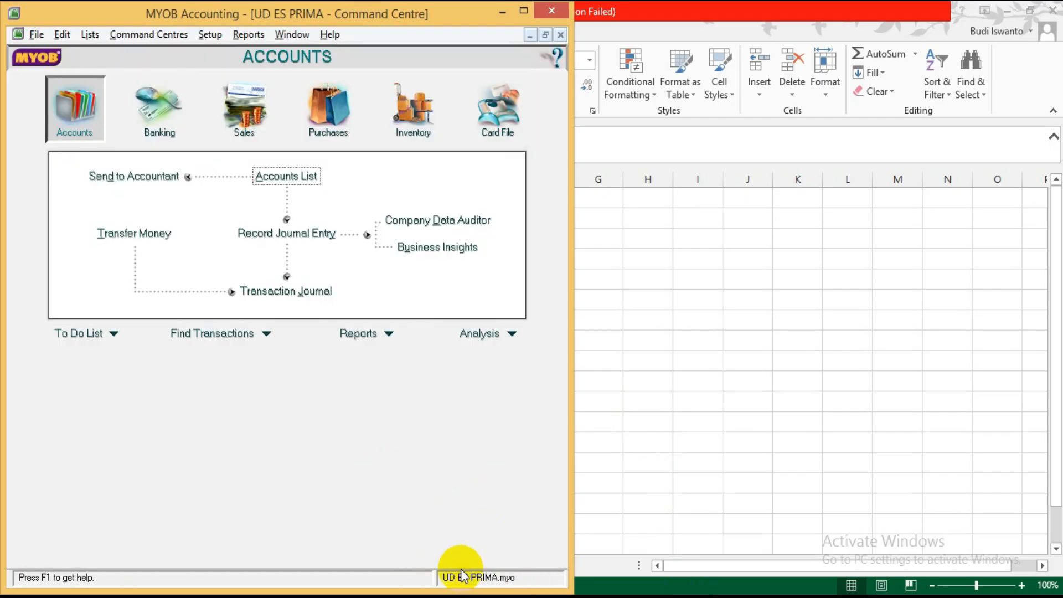
Step: Restore the minimised Record Journal Entry window and bring the PDF with memorial 05/BM to the front in Foxit PDF Reader
left_click(546, 35)
left_click(62, 558)
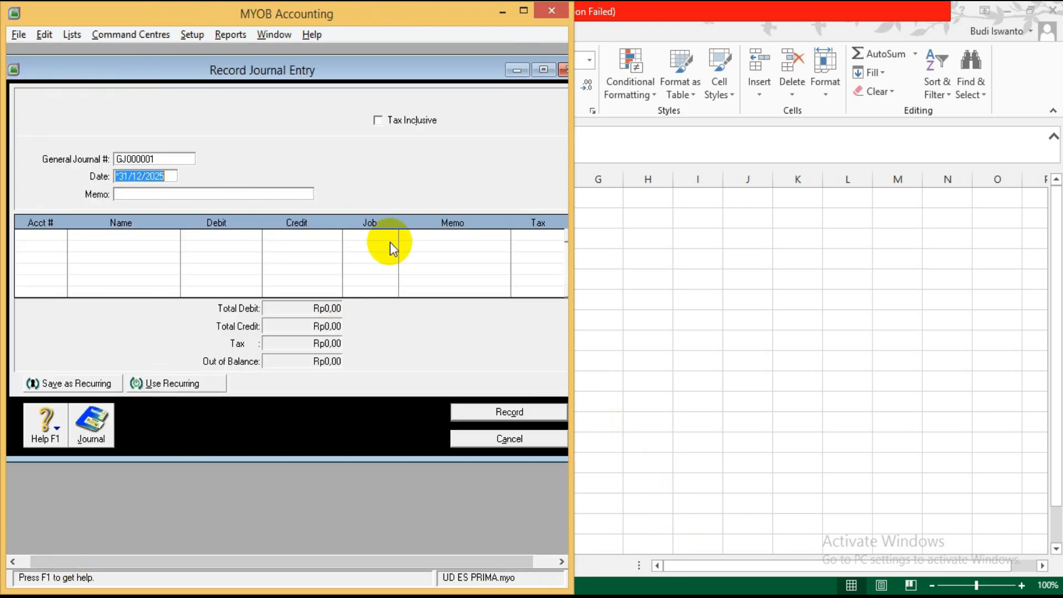
left_click(601, 597)
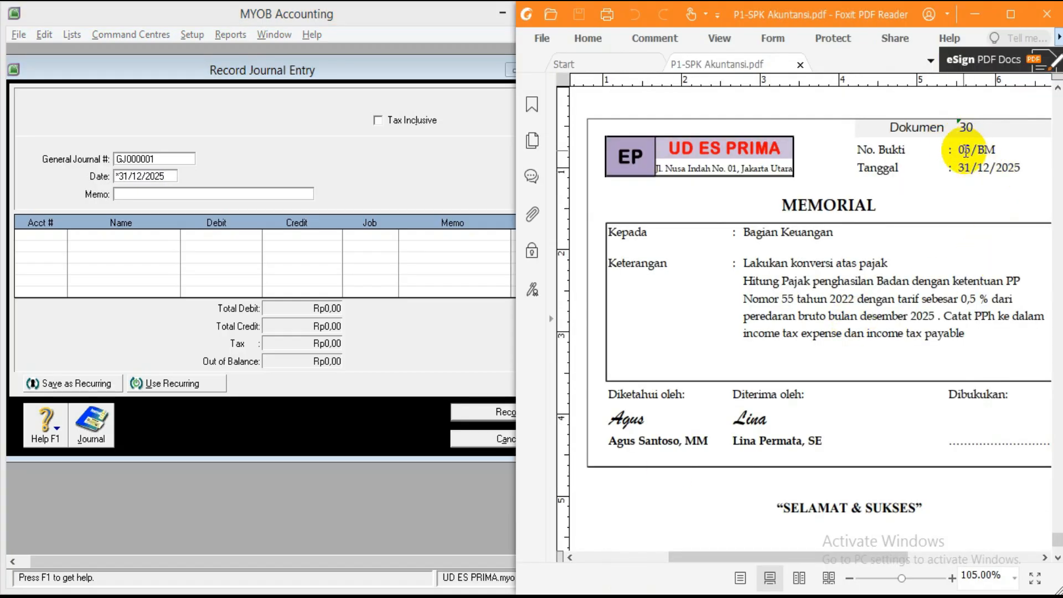
Step: Copy the document number 05/BM from the memorial PDF and paste it as the general journal number in MYOB Accounting
left_click_drag(960, 151, 1007, 151)
key("ctrl+c")
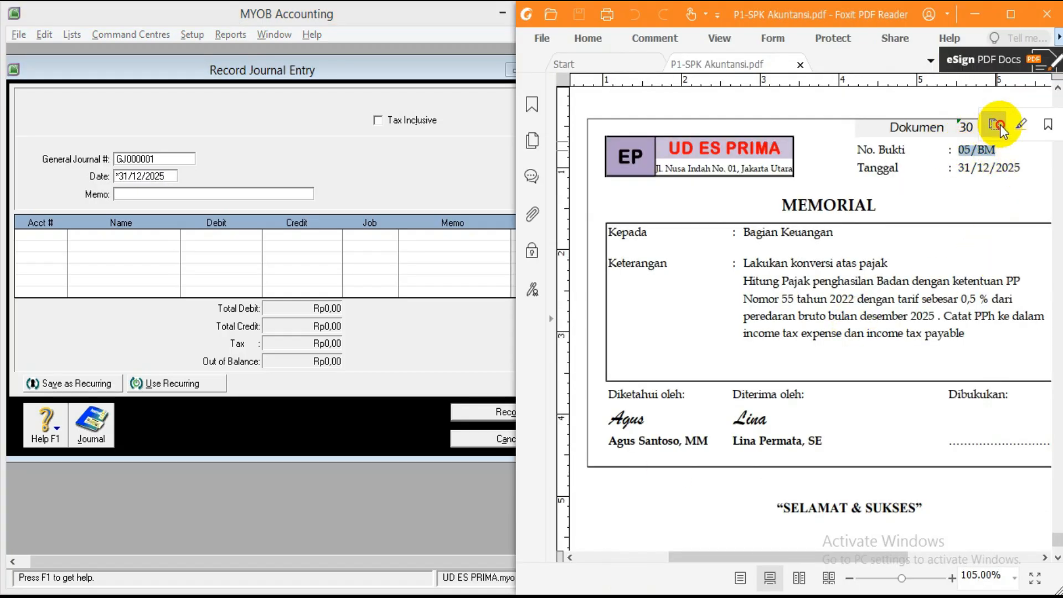
left_click(395, 150)
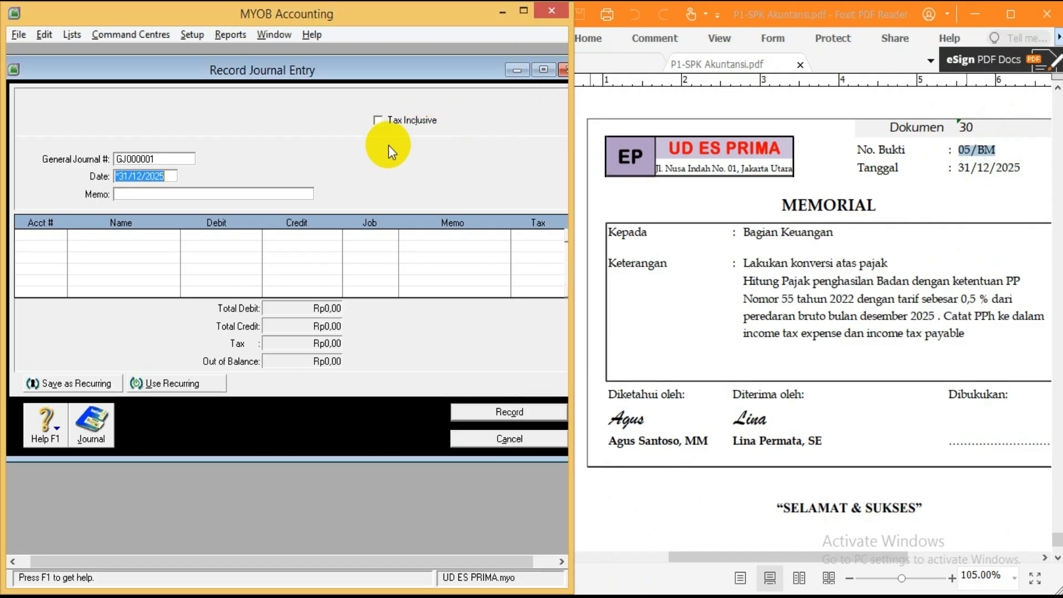
left_click(150, 159)
key("ctrl+v")
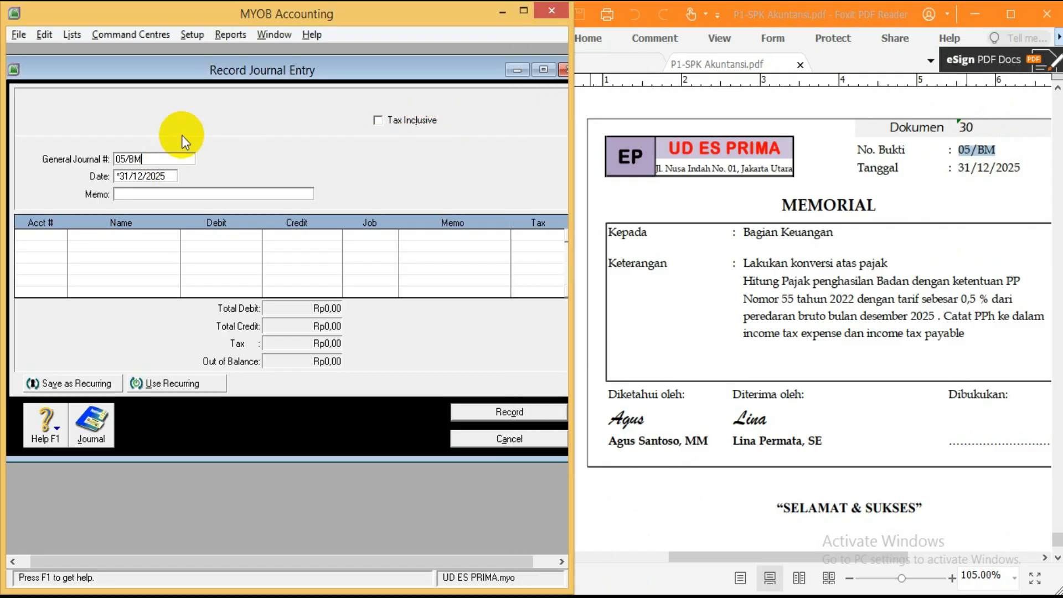
Step: Enter the journal memo "Penyesuaian PPh terutang bulan Des 25"
key("Tab")
key("Tab")
type("Penyesuaian PPh ter")
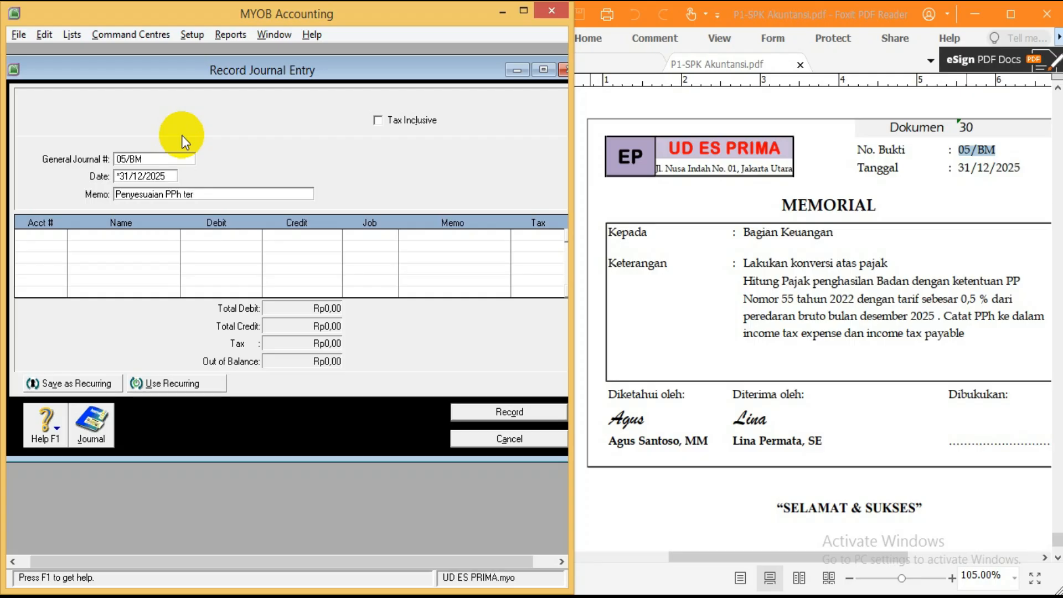
type("utang b")
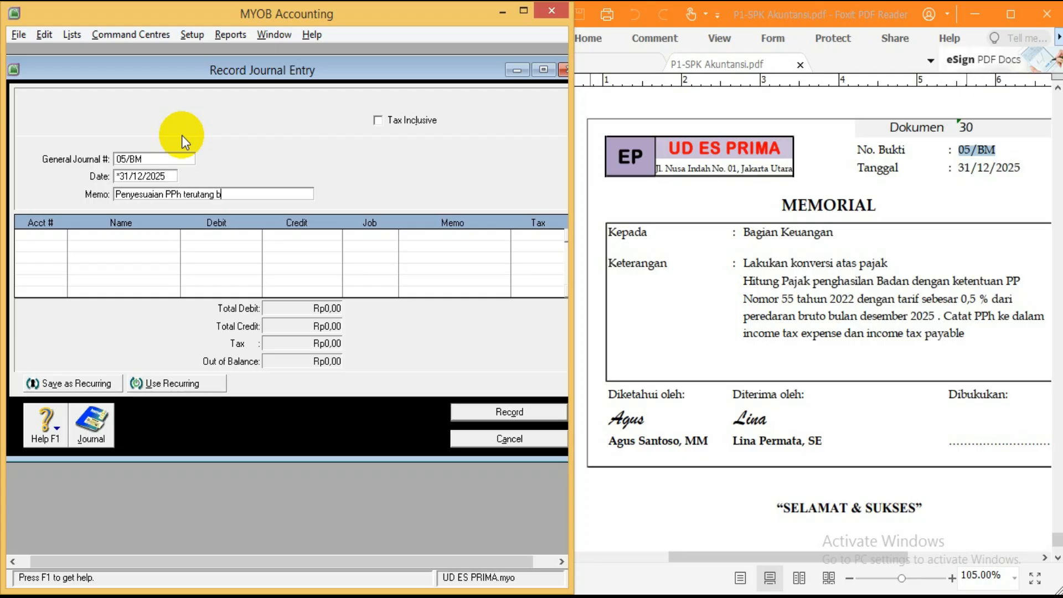
type("ulan Des 25")
Step: Choose account 9-1004 Income Tax Expense for the first journal line
key("Tab")
key("Tab")
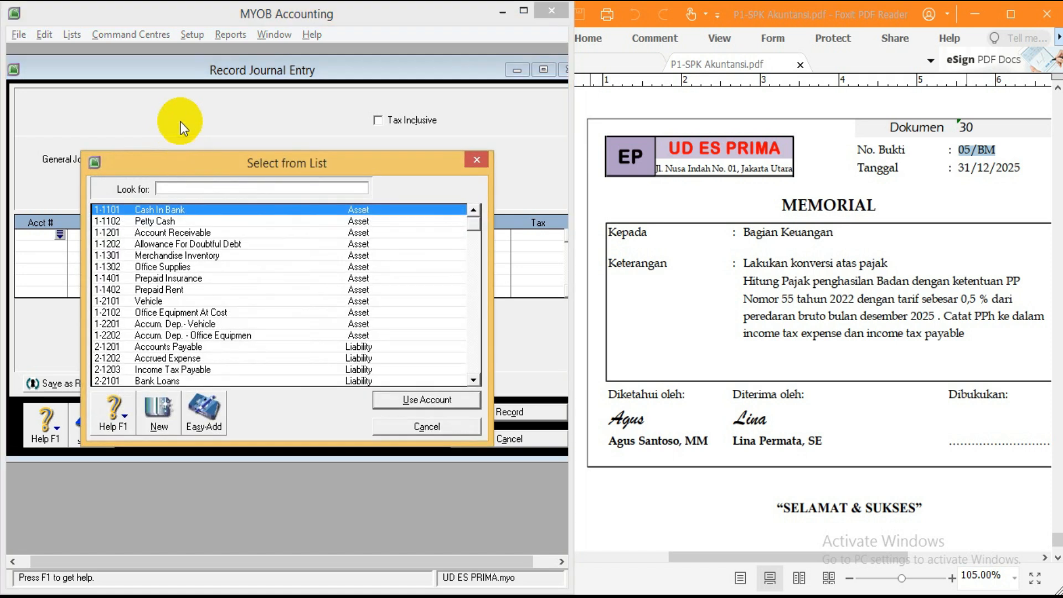
left_click(219, 297)
scroll(218, 296, "down", 10)
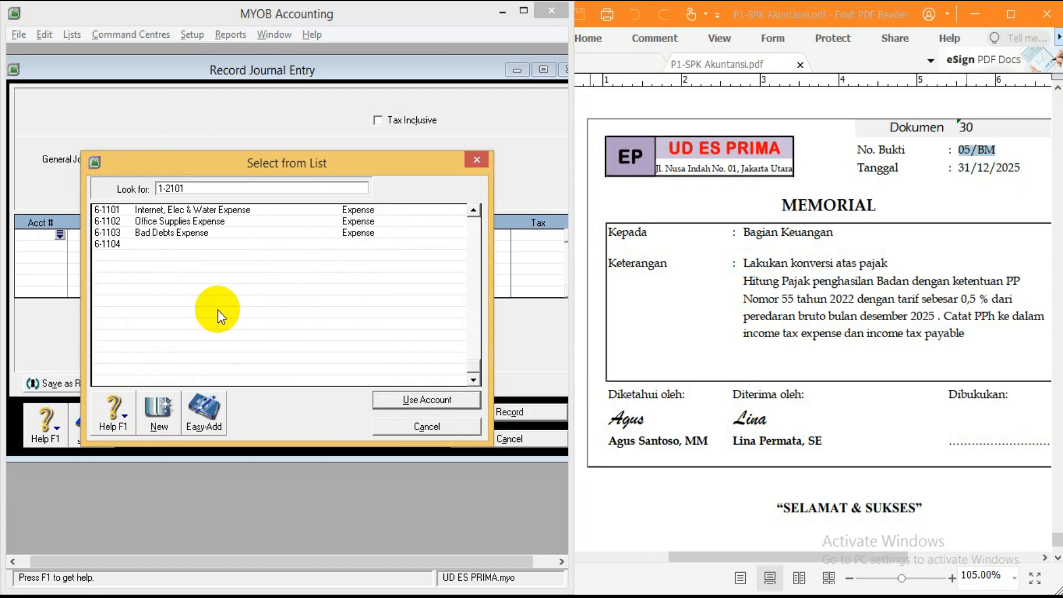
double_click(173, 380)
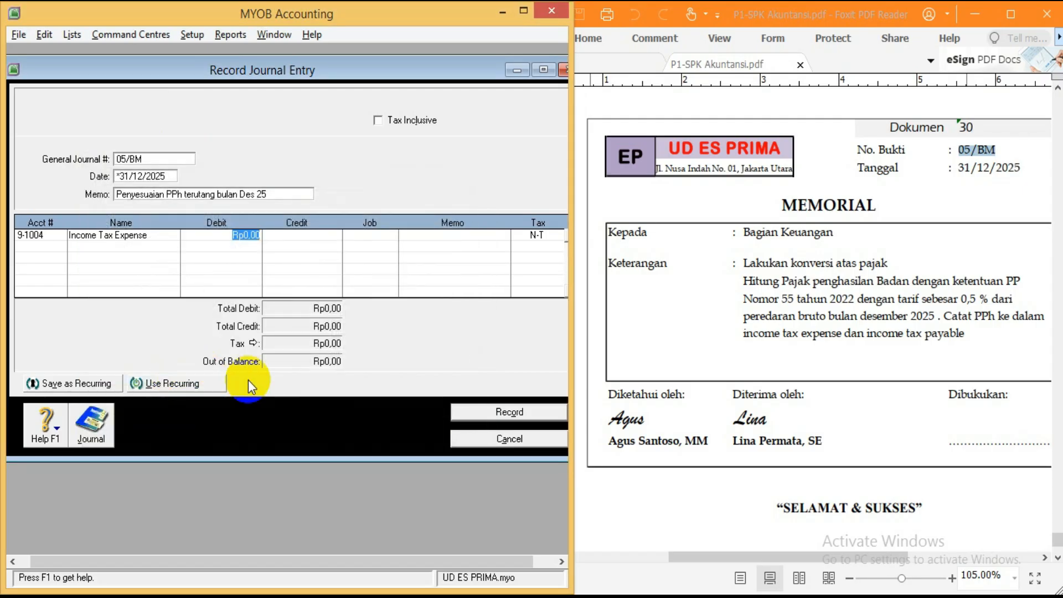
Step: Check the PPh final amount in Excel cell B7 and enter it in MYOB Accounting as a debit of 1.991.720 to Income Tax Expense
key("alt+Tab")
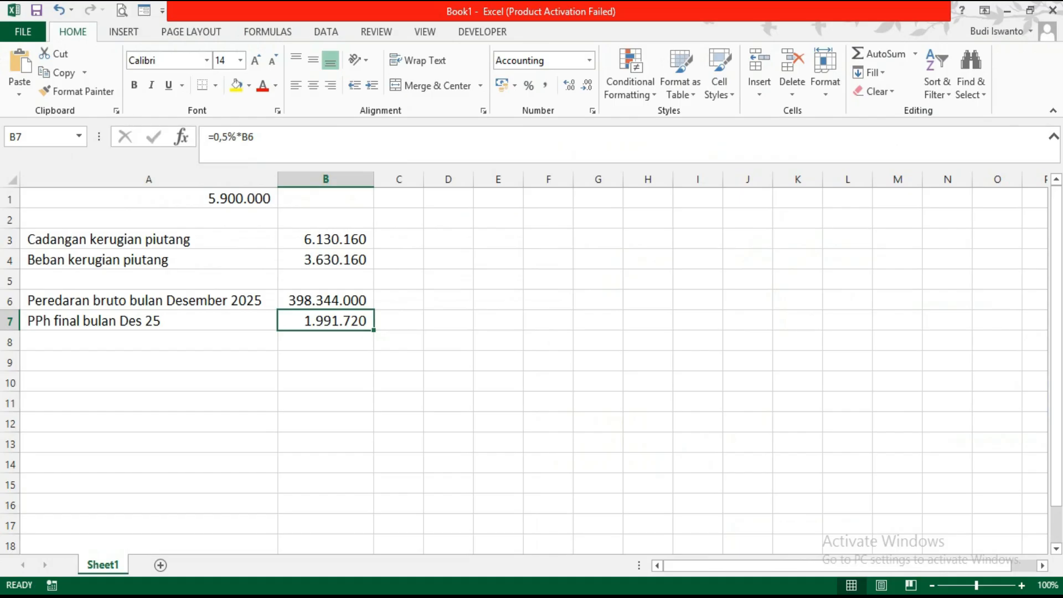
key("alt+Tab")
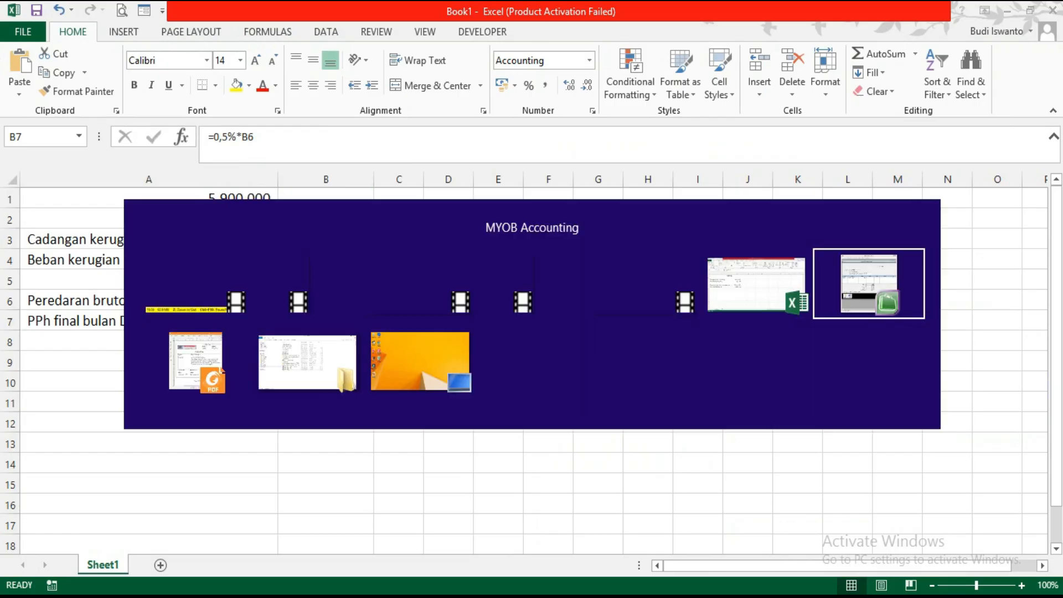
type("1.")
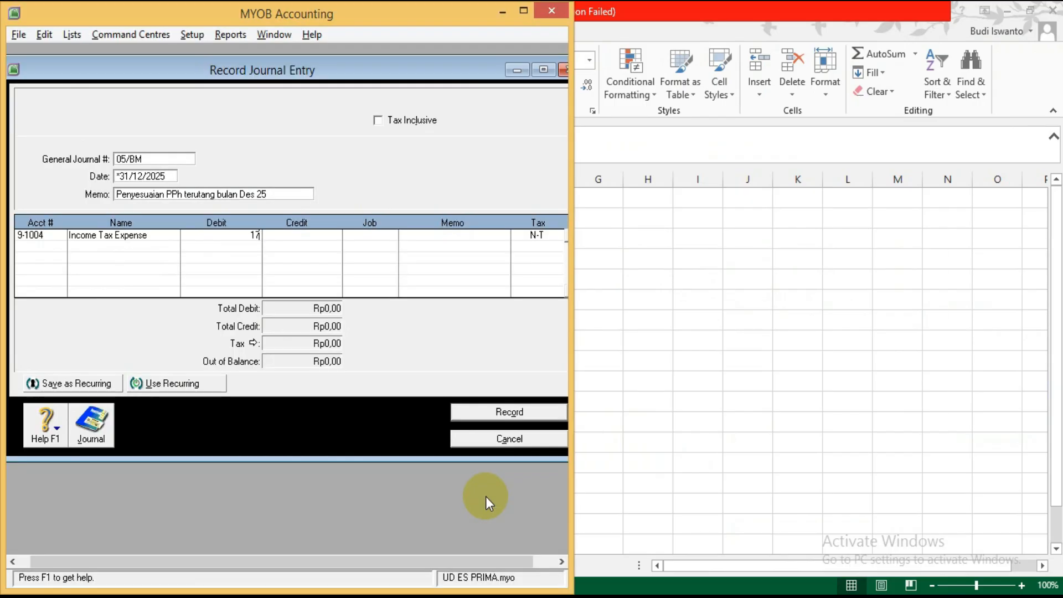
type("991")
key("alt+Tab")
key("alt+Tab")
type("720")
key("Return")
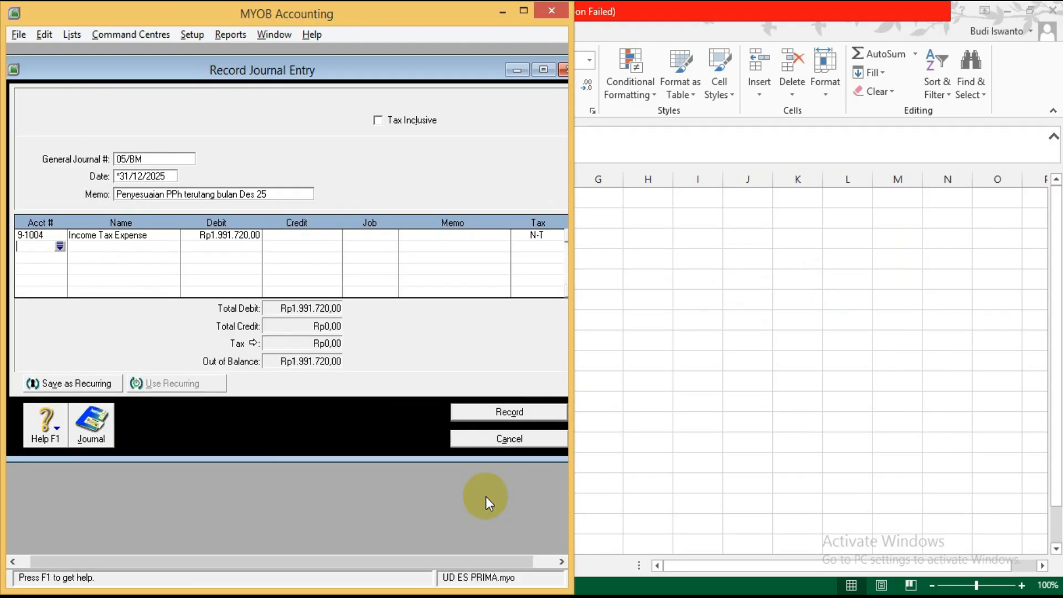
Step: Add account 2-1203 Income Tax Payable on the second journal line with a credit of Rp1.991.720,00
key("Return")
type("1-2202")
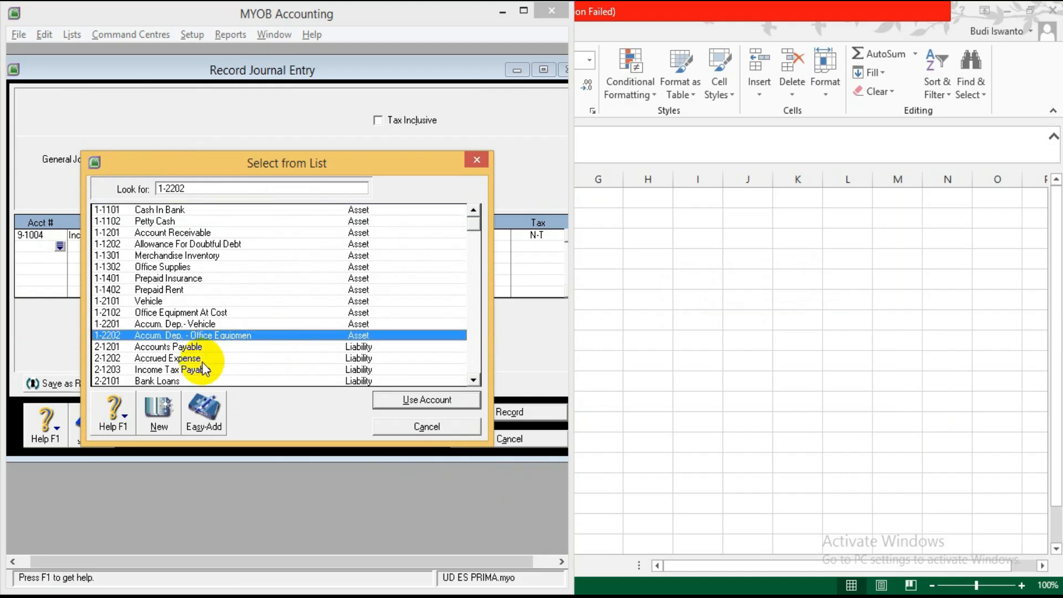
scroll(197, 369, "down", 2)
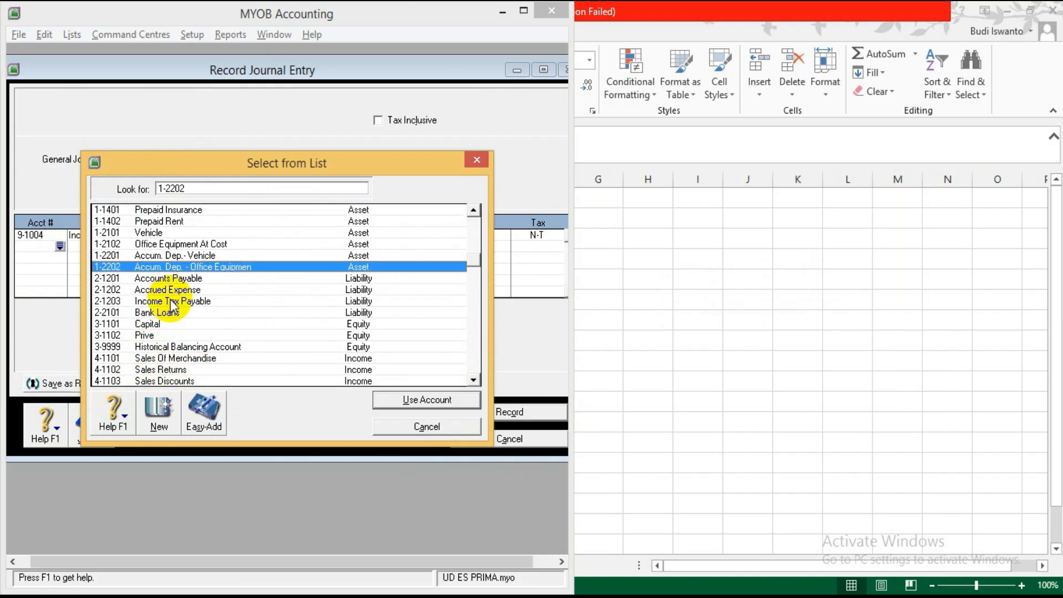
double_click(204, 301)
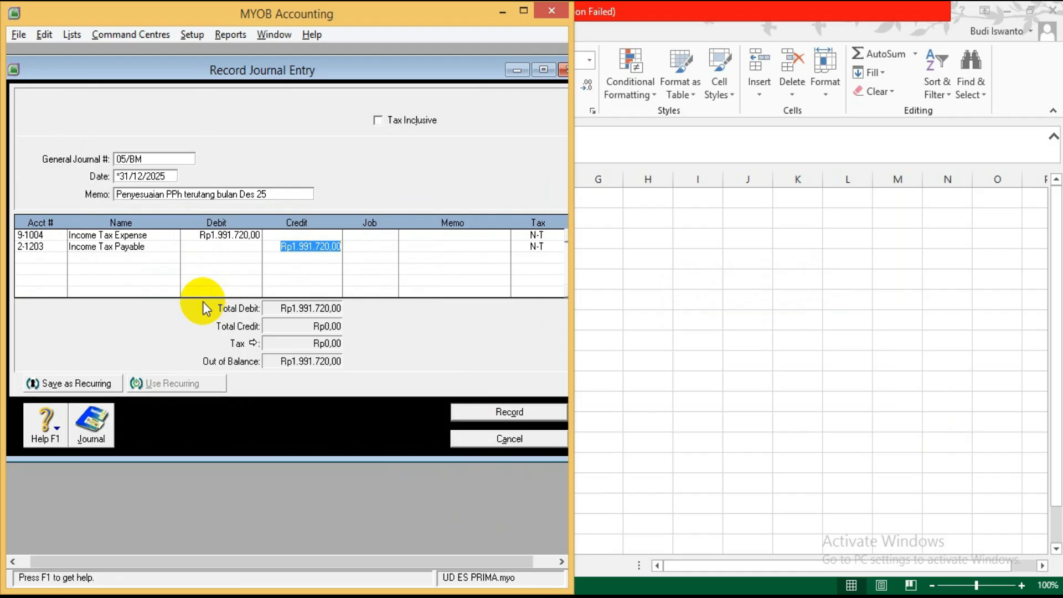
key("Return")
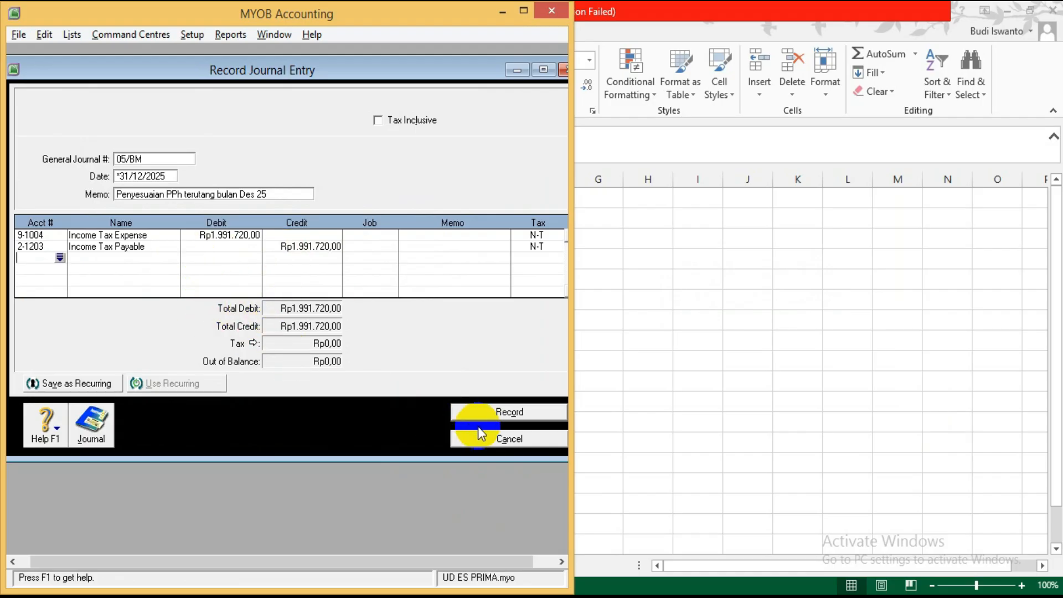
Step: Record the 05/BM journal, close the journal entry window, and bring MYOB Accounting and the Foxit PDF Reader document back to the front
left_click(510, 416)
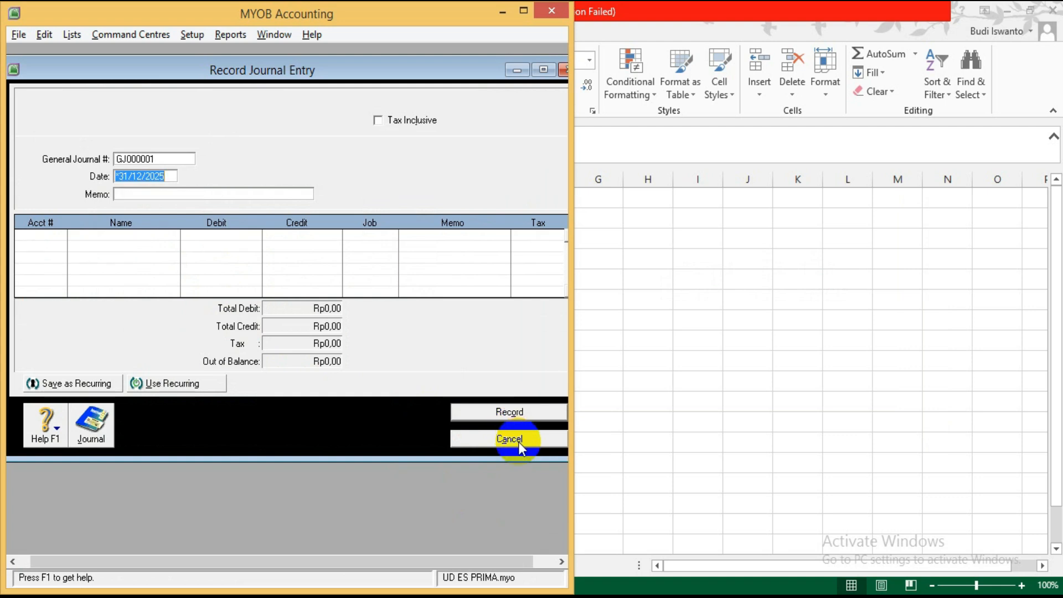
left_click(518, 442)
left_click(702, 378)
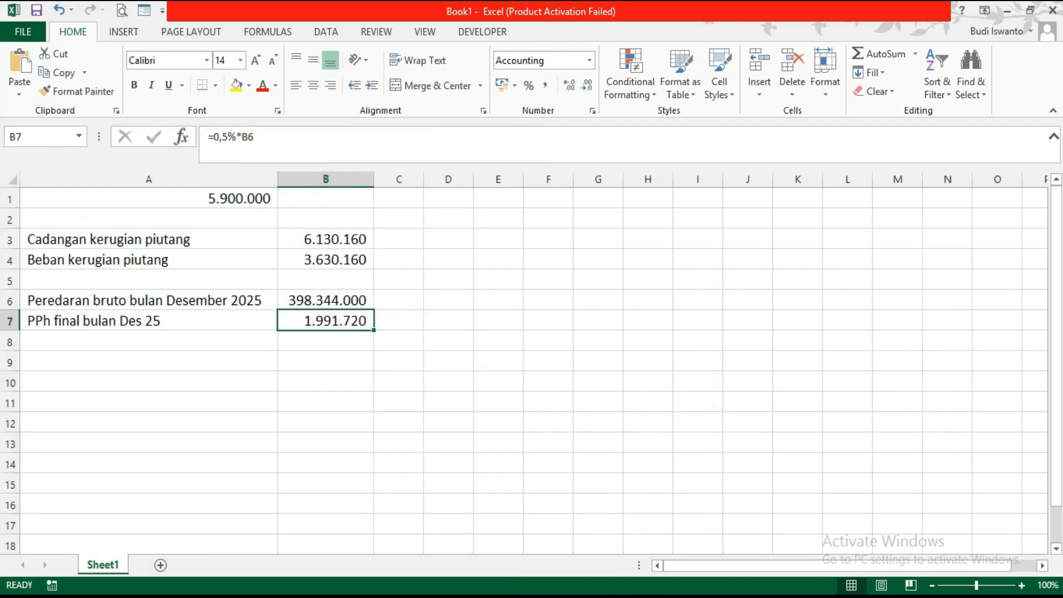
left_click(638, 595)
left_click(638, 594)
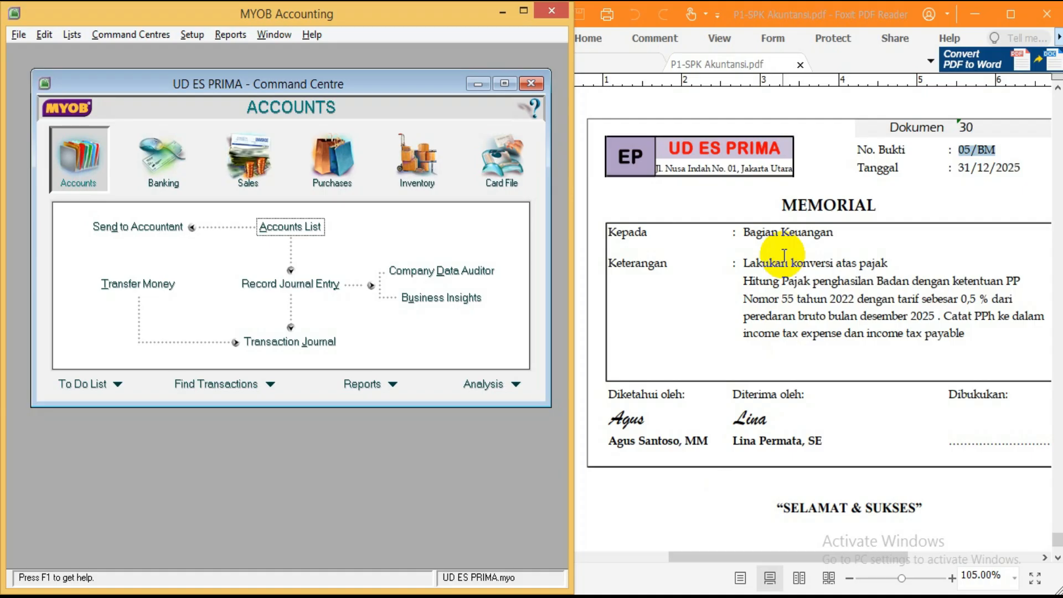
Step: Open the customisation options for the Profit & Loss [Accrual] report in the Accounts section of the report index
left_click(363, 384)
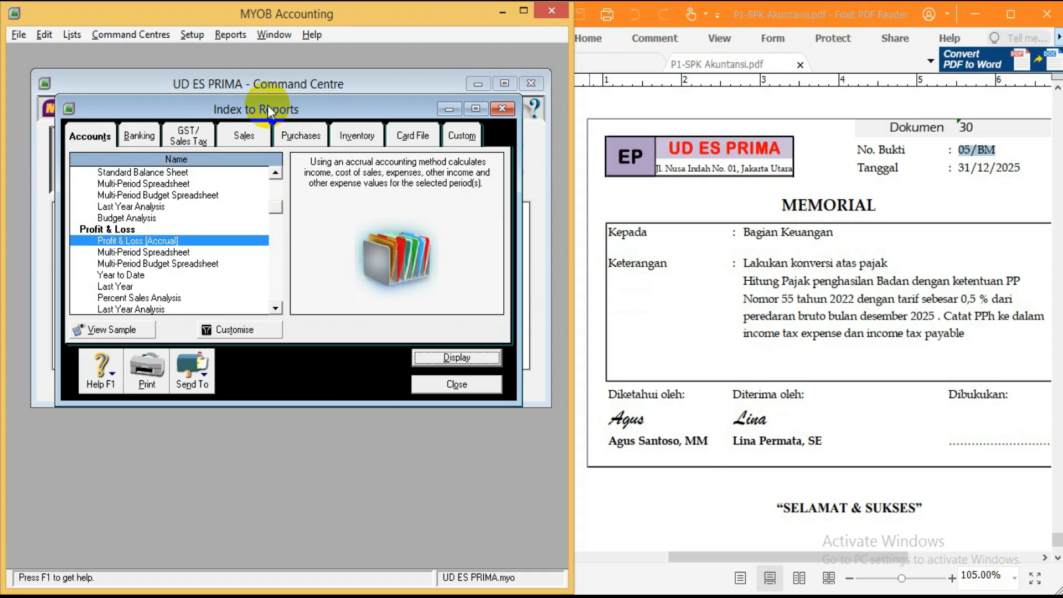
left_click_drag(267, 106, 259, 63)
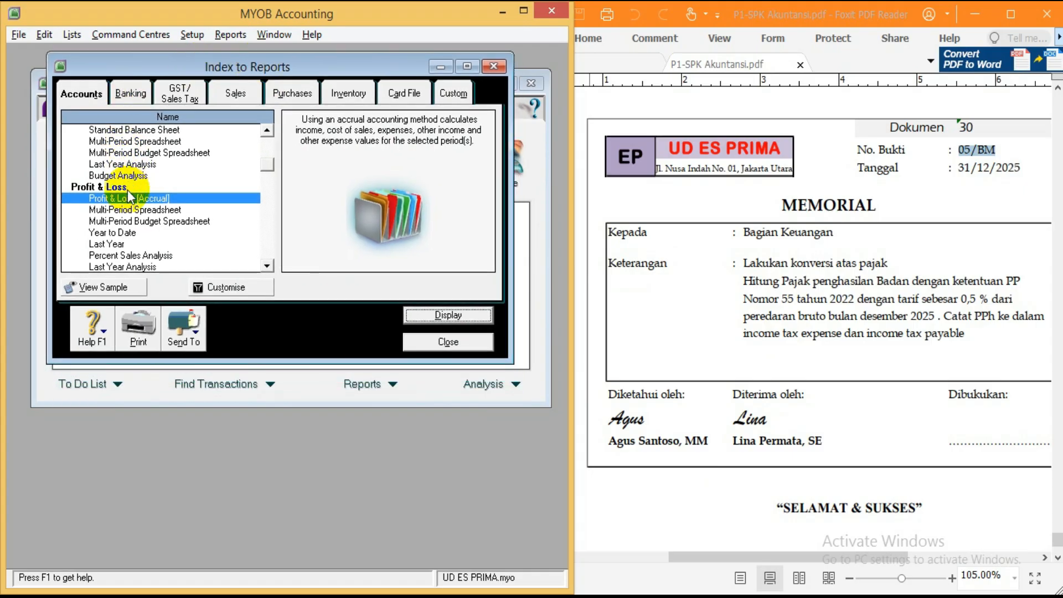
left_click(95, 99)
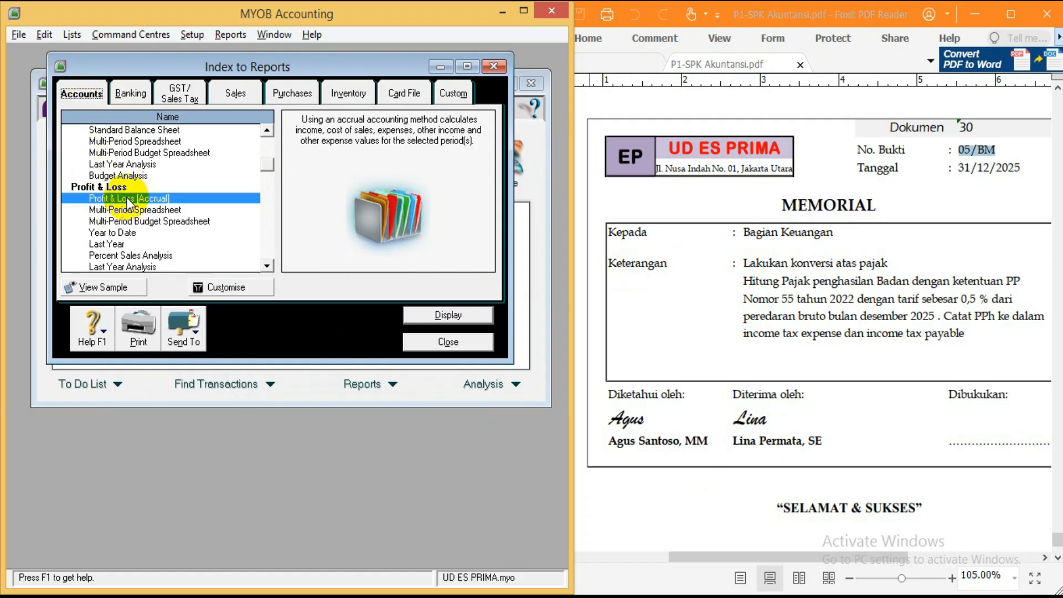
double_click(150, 198)
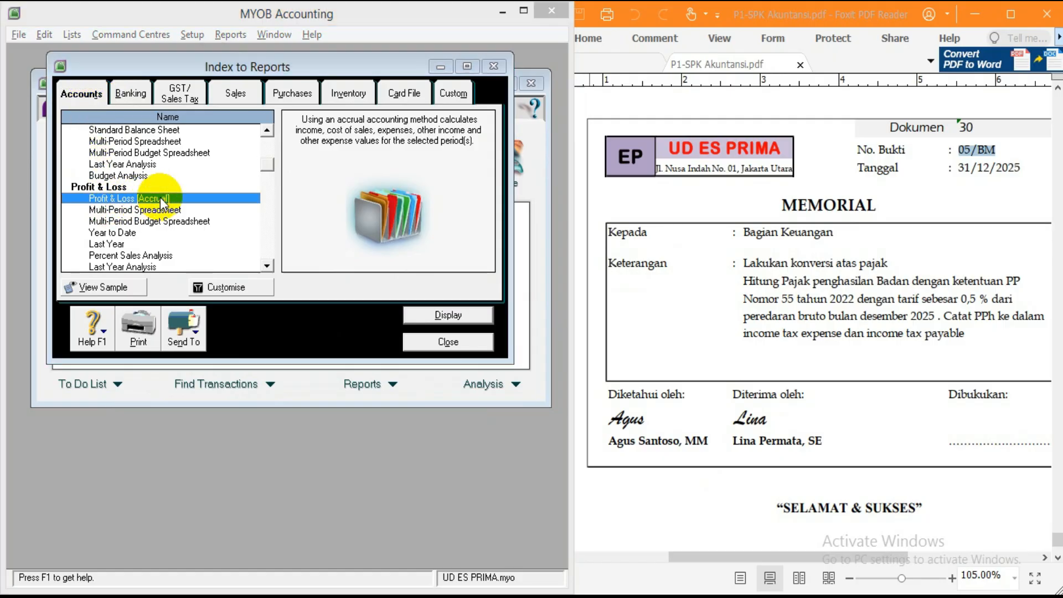
left_click_drag(180, 156, 176, 111)
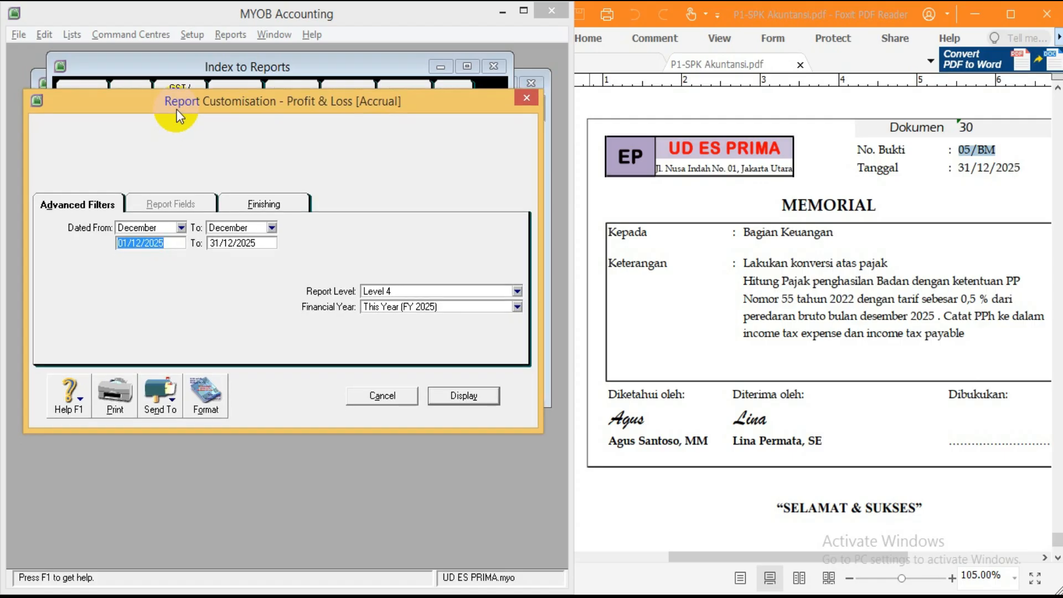
Step: Set the report period from November to 13th Period, display the income statement and maximise its window
left_click(164, 228)
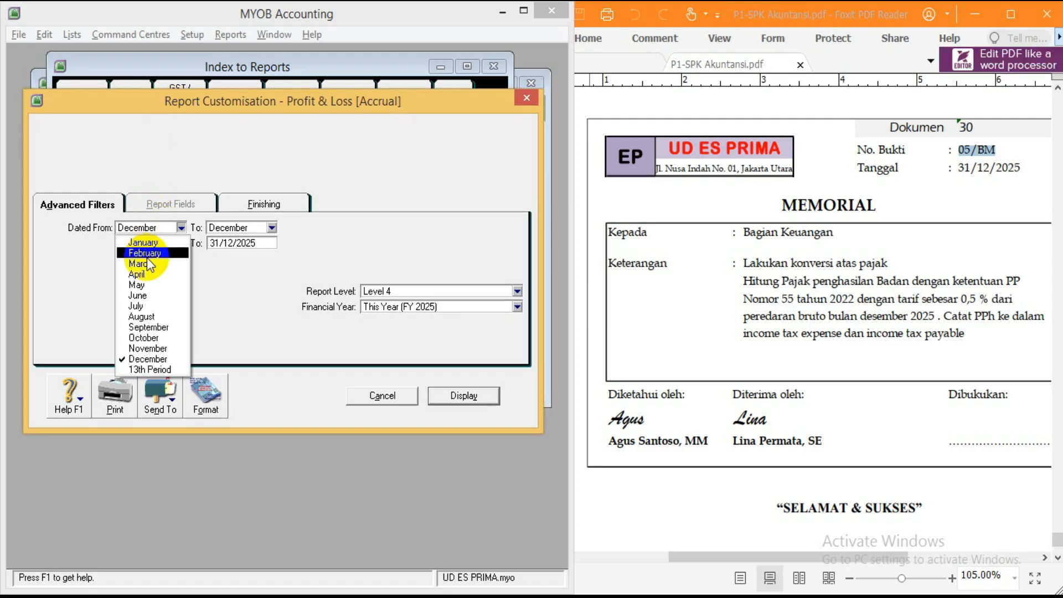
left_click(147, 349)
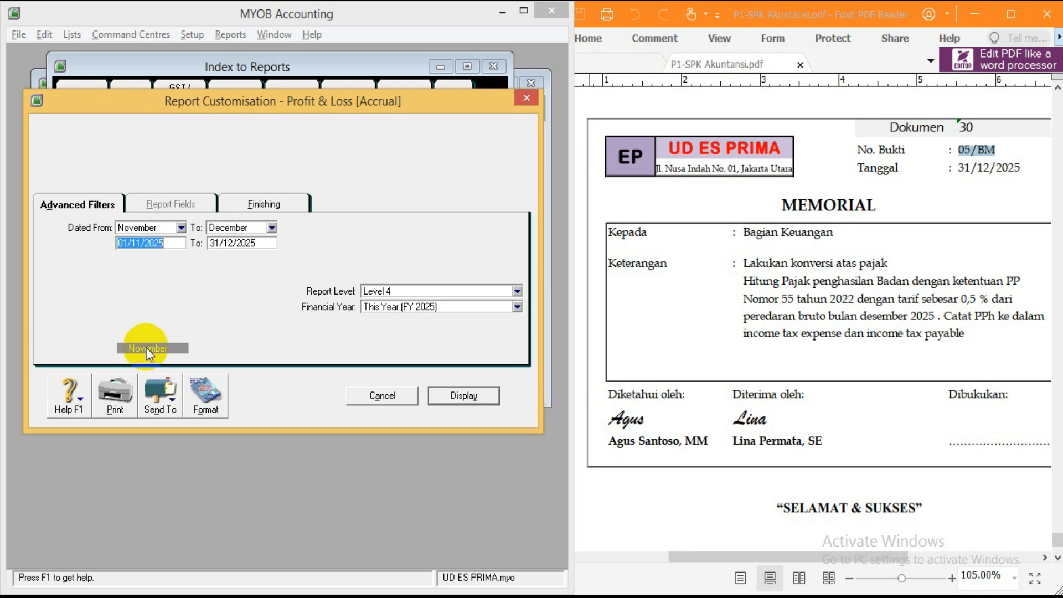
left_click(241, 229)
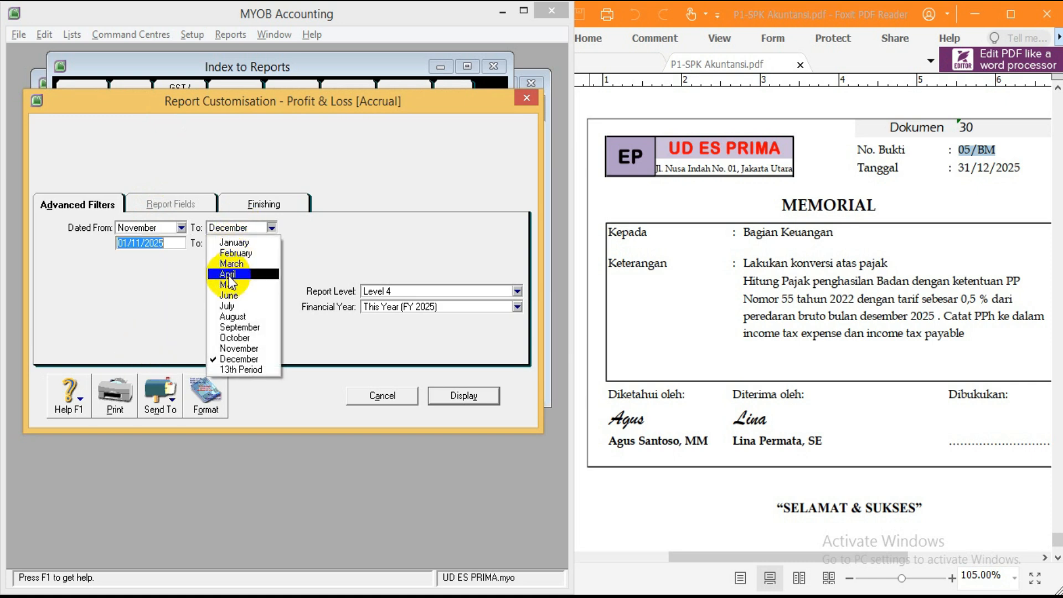
left_click(252, 369)
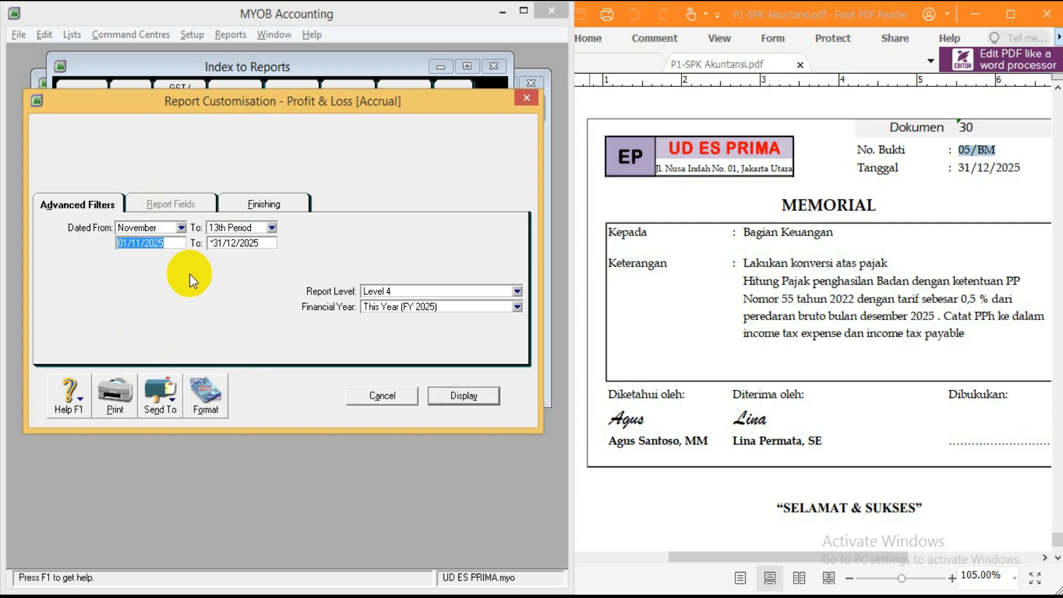
left_click(473, 396)
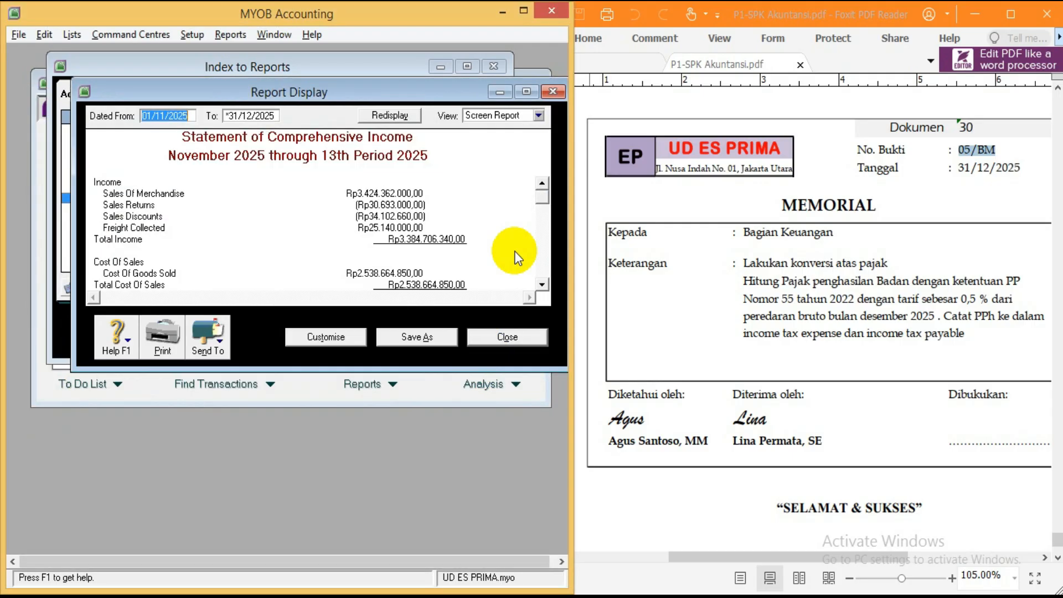
left_click(522, 92)
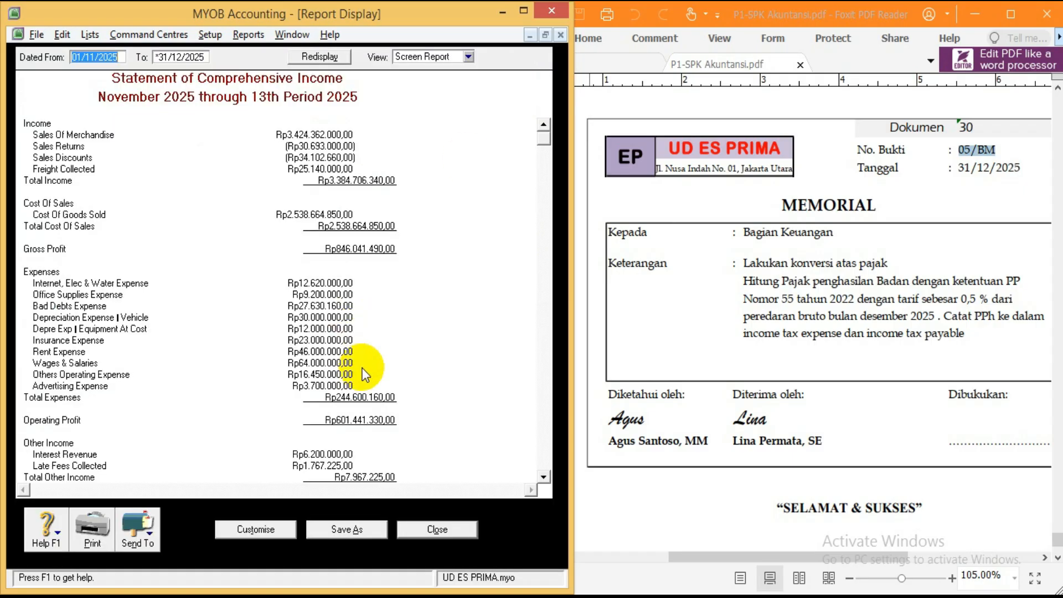